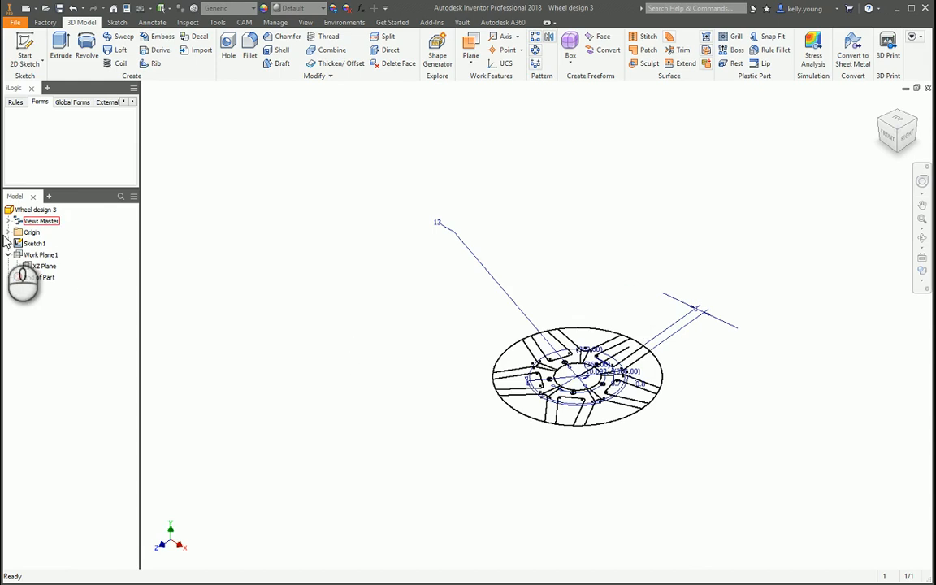
Open Sketch1 for editing and move the hub circle's 13 dimension and the spoke's 3 dimension closer to the geometry
{"action": "double_click", "coordinate": [34, 243]}
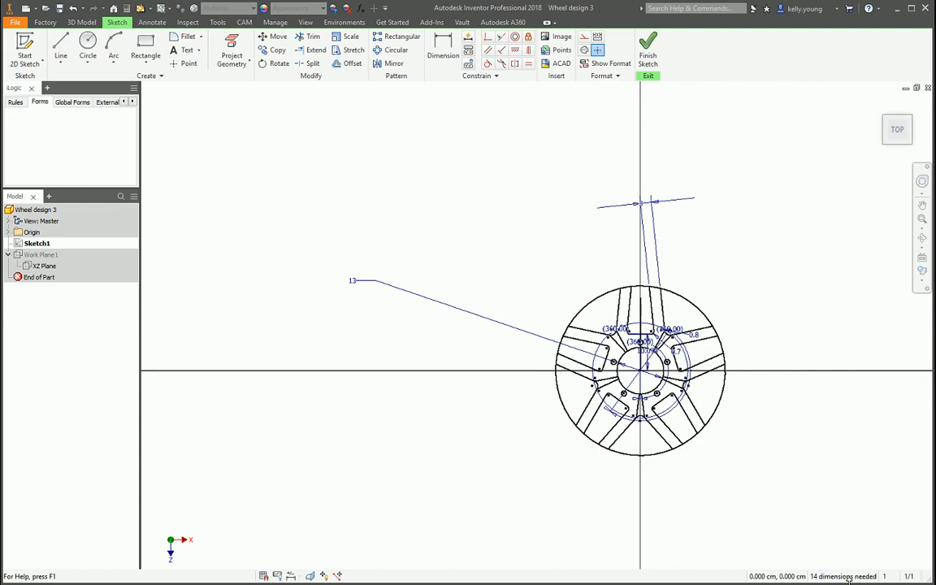
{"action": "mouse_move", "coordinate": [520, 447]}
{"action": "middle_mouse_down"}
{"action": "mouse_move", "coordinate": [397, 464]}
{"action": "mouse_move", "coordinate": [413, 459]}
{"action": "middle_mouse_up"}
{"action": "left_click_drag", "start_coordinate": [246, 293], "coordinate": [523, 376]}
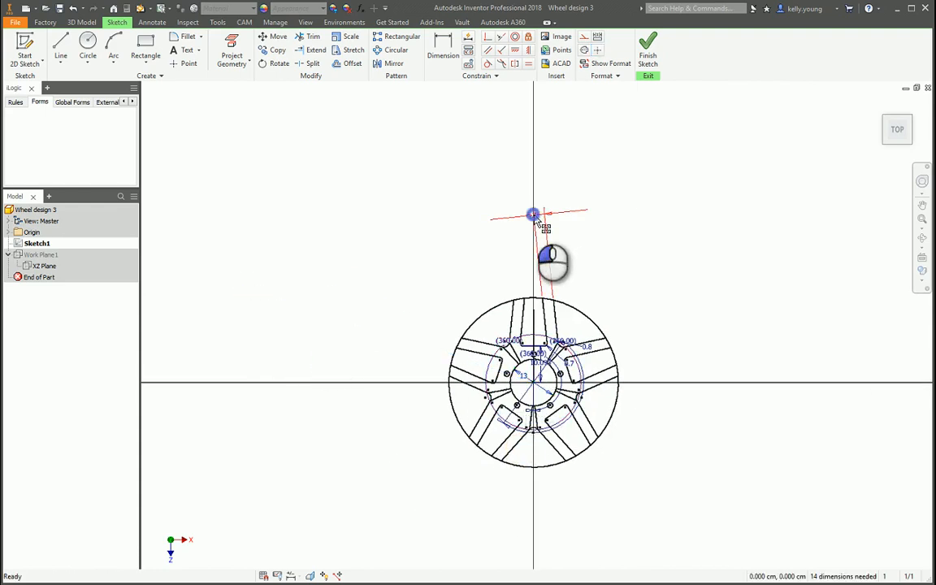
{"action": "left_click_drag", "start_coordinate": [534, 216], "coordinate": [545, 317]}
{"action": "scroll", "coordinate": [624, 293], "scroll_direction": "down", "scroll_amount": 3}
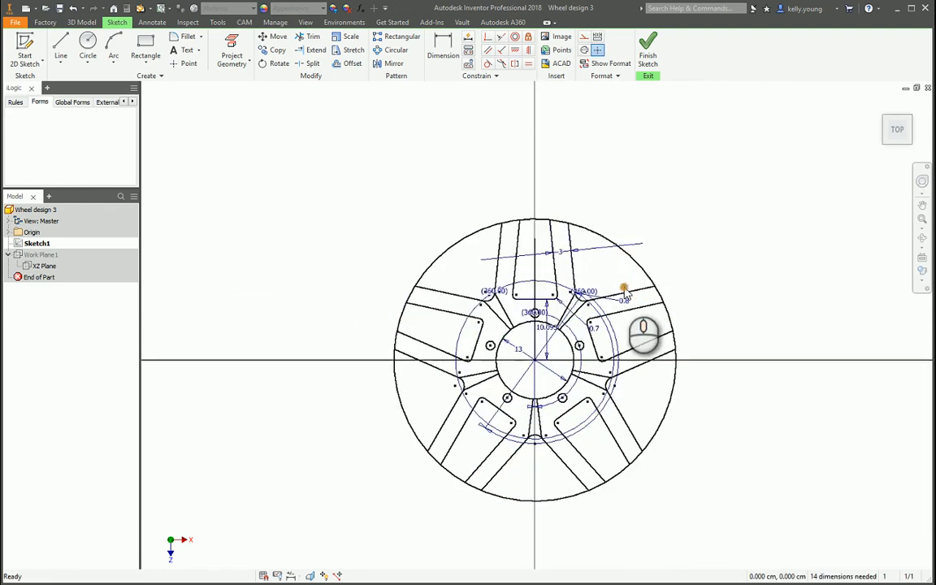
{"action": "scroll", "coordinate": [479, 341], "scroll_direction": "down", "scroll_amount": 3}
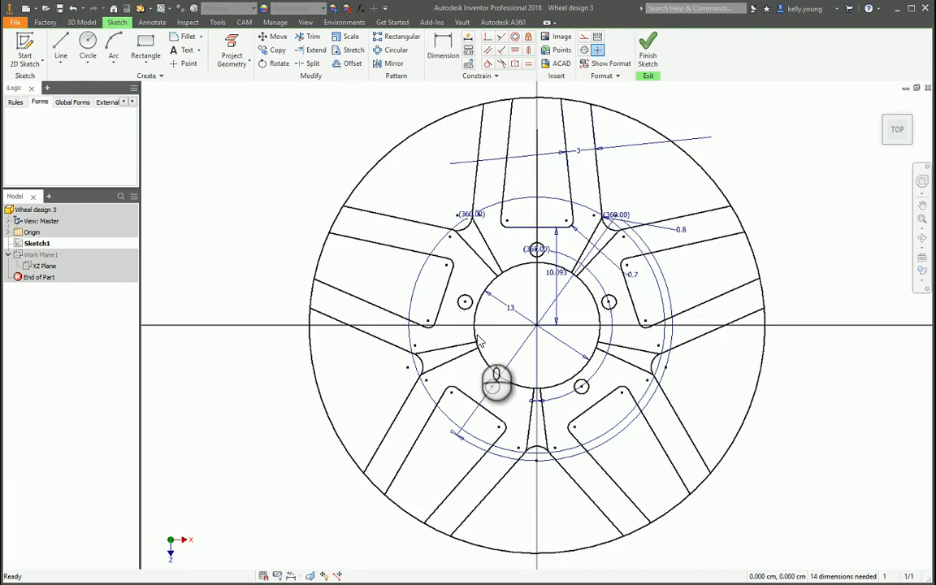
Delete the circular patterns of the spokes, the bolt holes and the fillet arcs
{"action": "right_click", "coordinate": [438, 371]}
{"action": "left_click", "coordinate": [382, 331]}
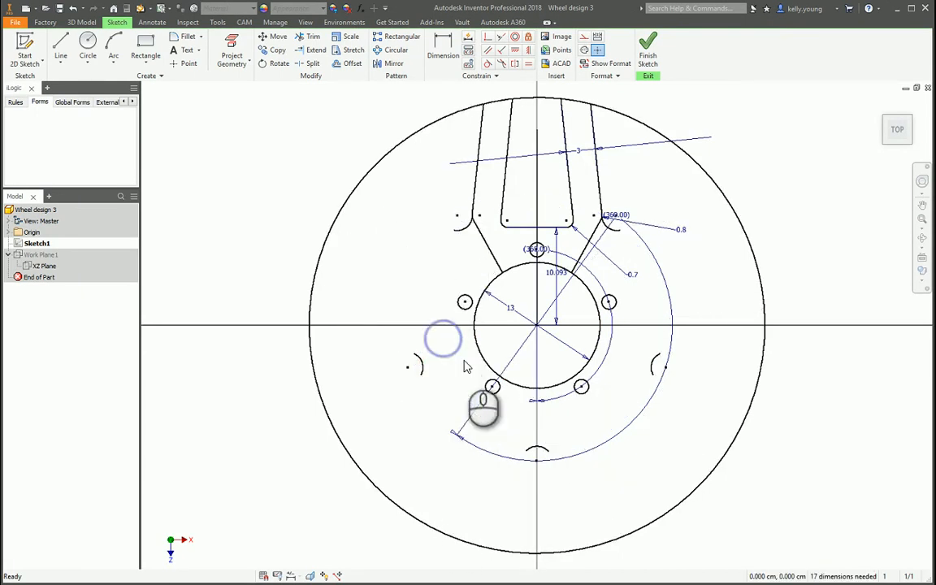
{"action": "right_click", "coordinate": [466, 314]}
{"action": "left_click", "coordinate": [464, 278]}
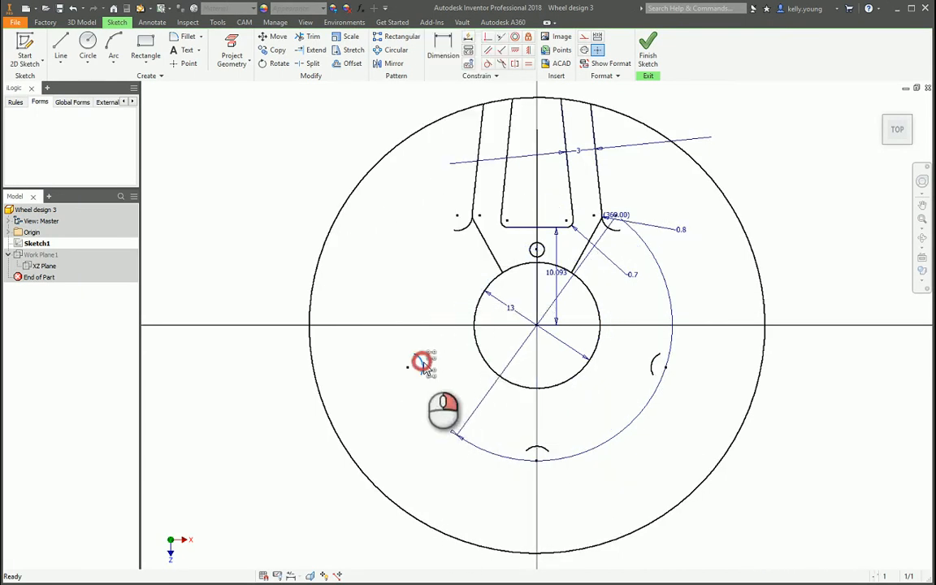
{"action": "right_click", "coordinate": [423, 363]}
{"action": "left_click", "coordinate": [419, 328]}
Delete the left half of the remaining upper spoke profile
{"action": "scroll", "coordinate": [520, 349], "scroll_direction": "down", "scroll_amount": 3}
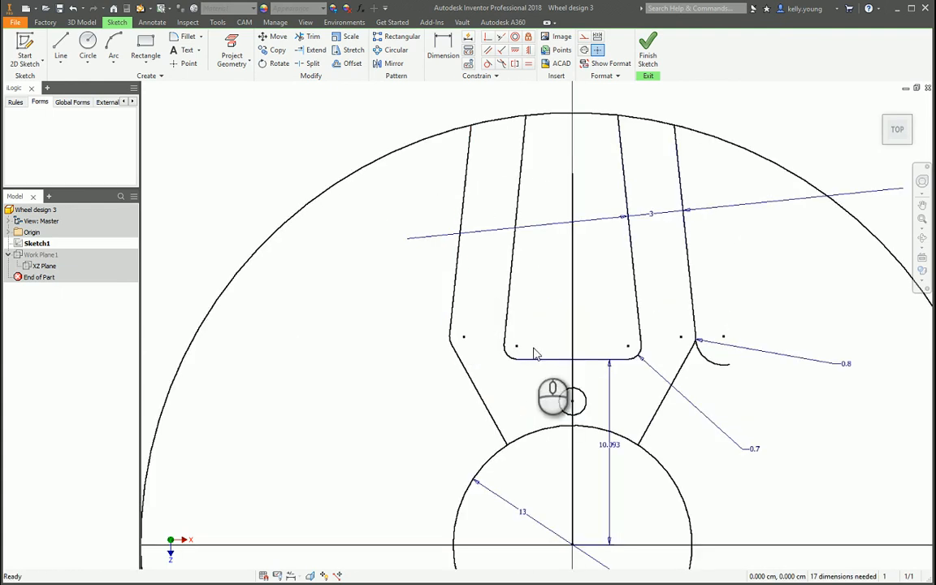
{"action": "mouse_move", "coordinate": [531, 385]}
{"action": "left_mouse_down"}
{"action": "mouse_move", "coordinate": [378, 260]}
{"action": "mouse_move", "coordinate": [437, 337]}
{"action": "left_mouse_up"}
{"action": "key", "text": "Delete"}
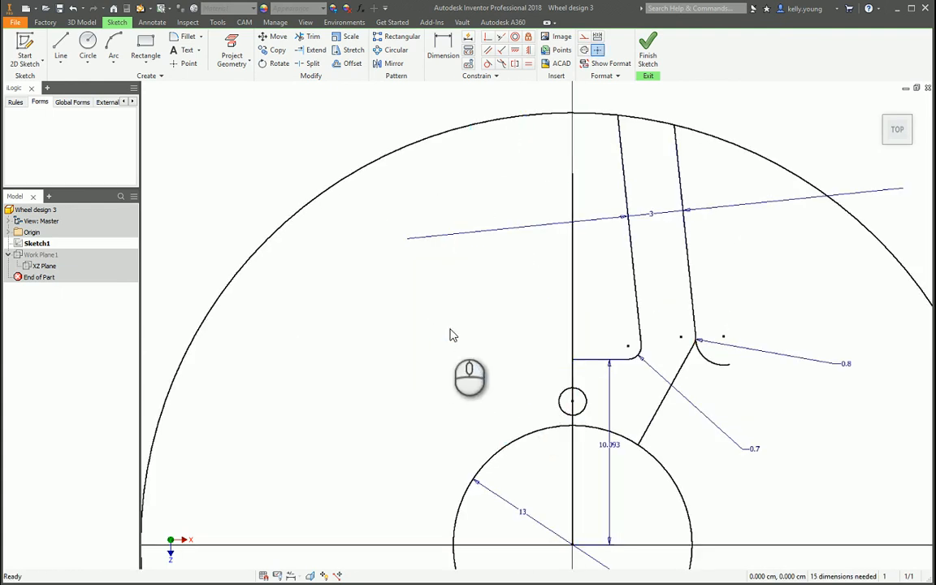
Show all degrees of freedom for the sketch geometry
{"action": "middle_click_drag", "start_coordinate": [425, 342], "coordinate": [480, 384]}
{"action": "scroll", "coordinate": [468, 420], "scroll_direction": "up", "scroll_amount": 5}
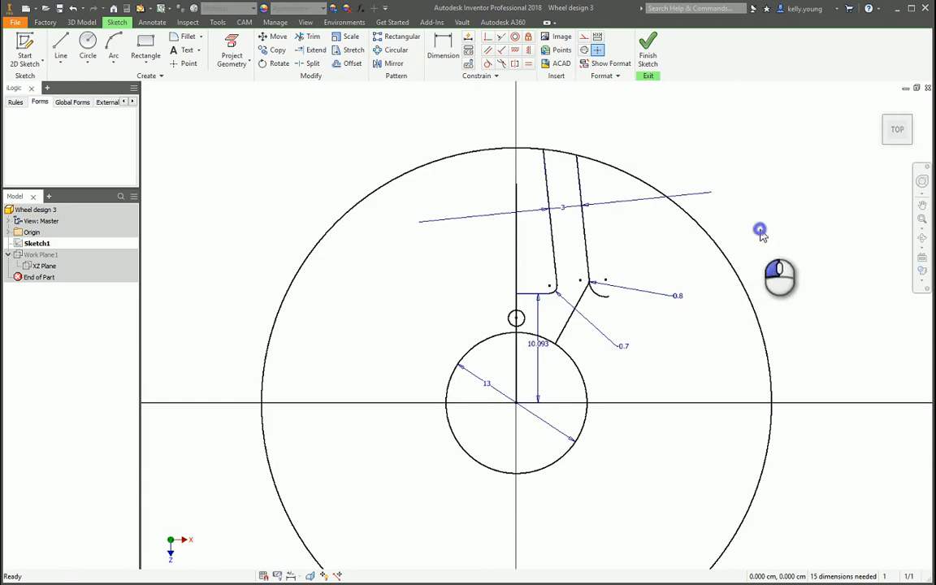
{"action": "right_click", "coordinate": [800, 236]}
{"action": "left_click", "coordinate": [806, 300]}
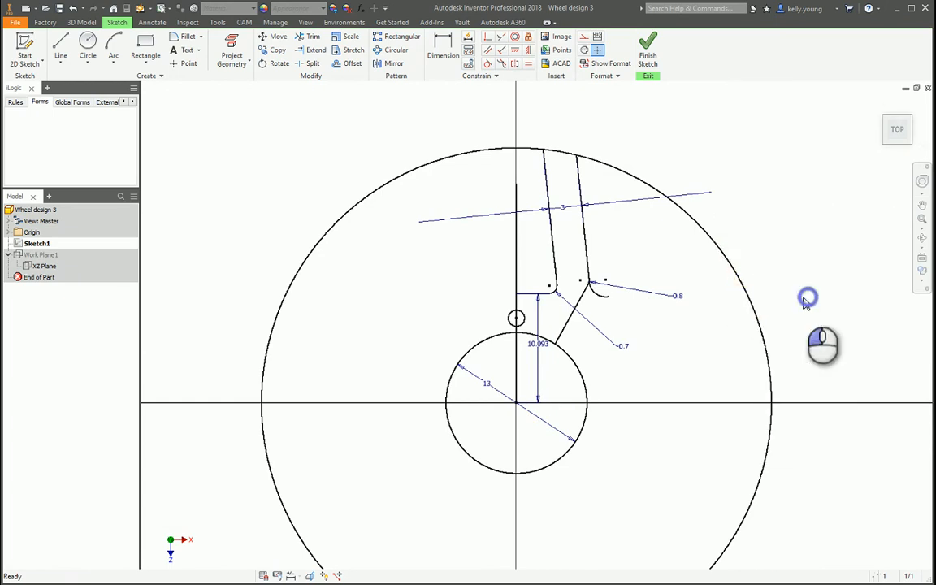
{"action": "middle_click_drag", "start_coordinate": [647, 388], "coordinate": [641, 324]}
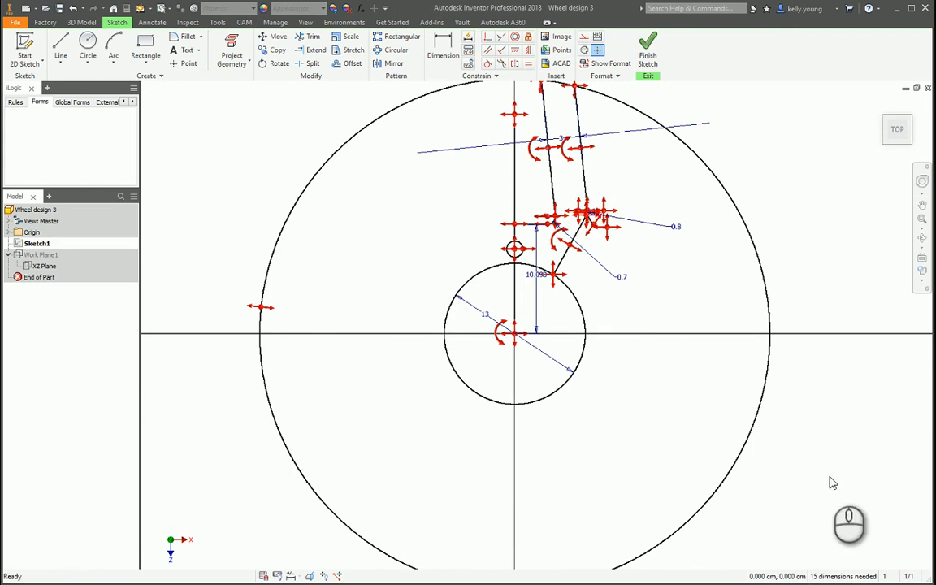
{"action": "left_click", "coordinate": [370, 425]}
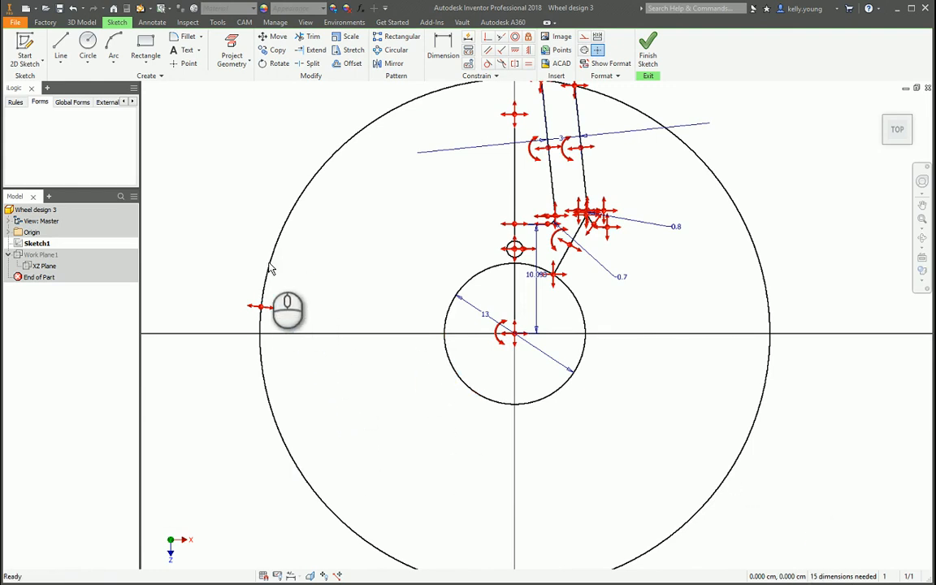
{"action": "key", "text": "d"}
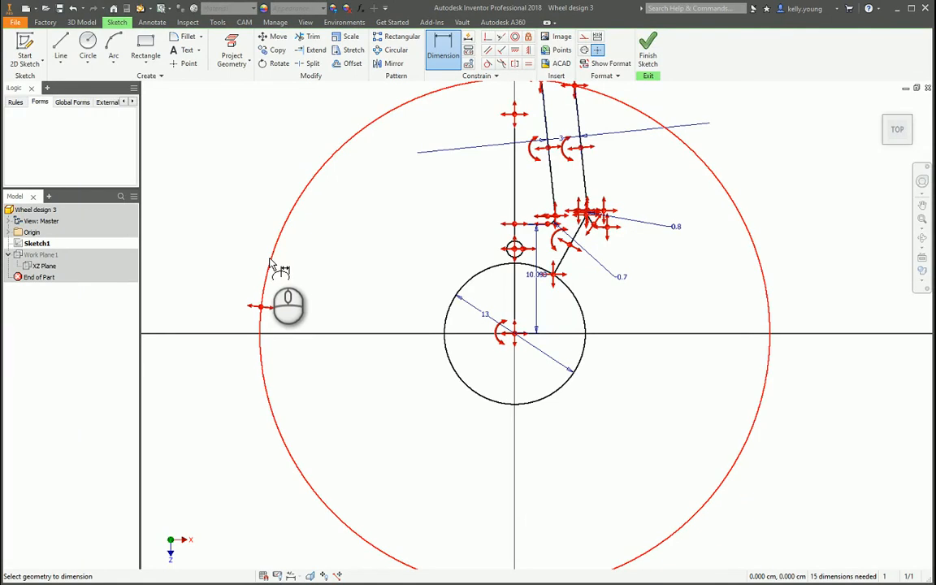
{"action": "left_click", "coordinate": [273, 262]}
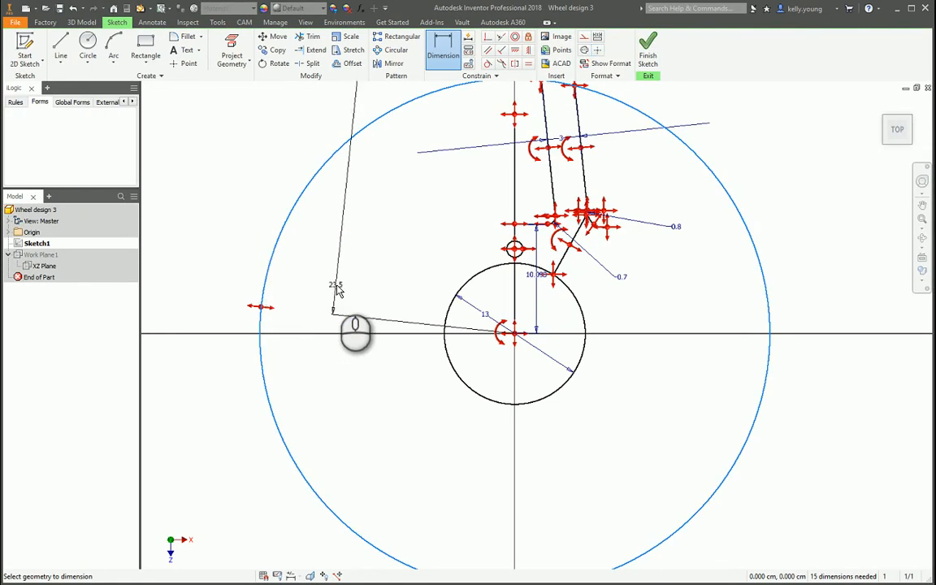
{"action": "key", "text": "Escape"}
Test-move the outer rim circle and the inner hub circle, and undo the movement
{"action": "mouse_move", "coordinate": [280, 234]}
{"action": "left_mouse_down"}
{"action": "mouse_move", "coordinate": [418, 272]}
{"action": "mouse_move", "coordinate": [262, 254]}
{"action": "mouse_move", "coordinate": [209, 237]}
{"action": "mouse_move", "coordinate": [222, 242]}
{"action": "left_mouse_up"}
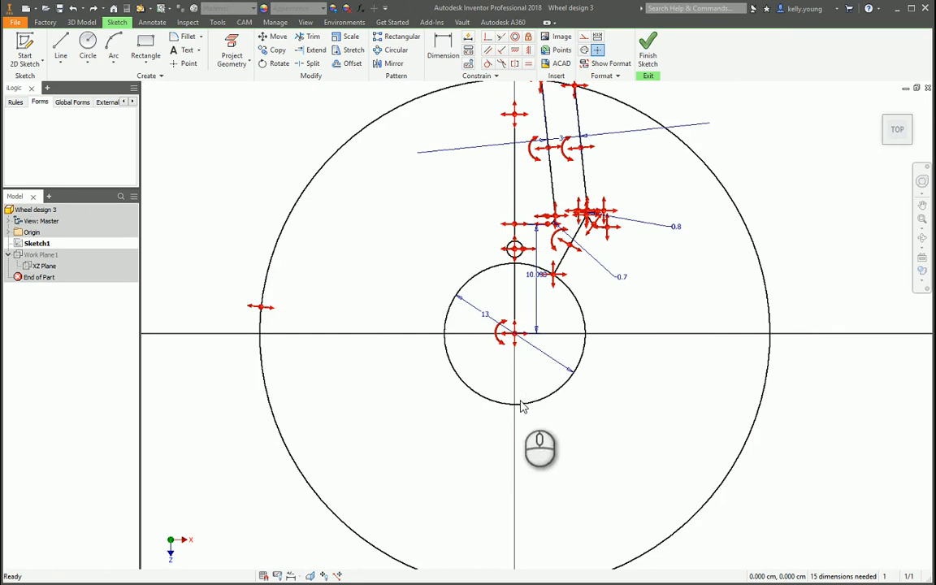
{"action": "left_click_drag", "start_coordinate": [532, 409], "coordinate": [532, 413]}
{"action": "key", "text": "ctrl+z"}
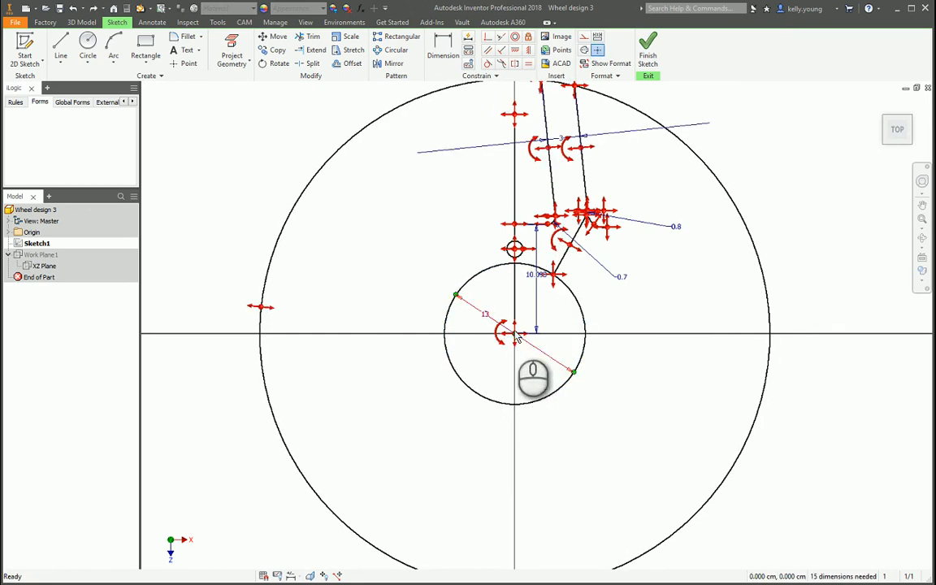
Attach the circles' center point to the sketch origin and test the outer circle by pulling its edge
{"action": "scroll", "coordinate": [515, 337], "scroll_direction": "up", "scroll_amount": 5}
{"action": "left_click_drag", "start_coordinate": [513, 345], "coordinate": [521, 348]}
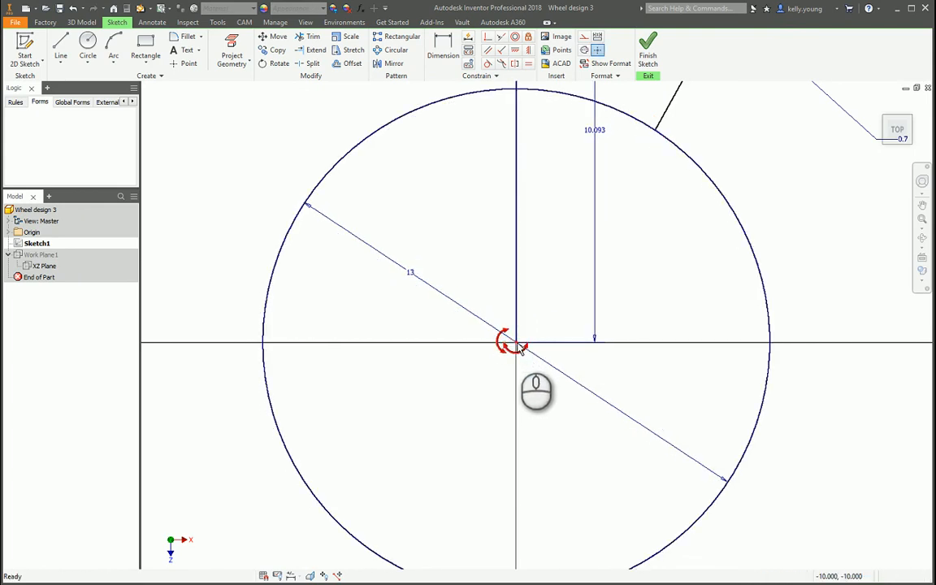
{"action": "scroll", "coordinate": [518, 343], "scroll_direction": "down", "scroll_amount": 8}
{"action": "scroll", "coordinate": [518, 343], "scroll_direction": "up", "scroll_amount": 3}
{"action": "scroll", "coordinate": [370, 299], "scroll_direction": "down", "scroll_amount": 1}
{"action": "middle_click_drag", "start_coordinate": [370, 299], "coordinate": [405, 358]}
{"action": "left_click_drag", "start_coordinate": [284, 246], "coordinate": [344, 286]}
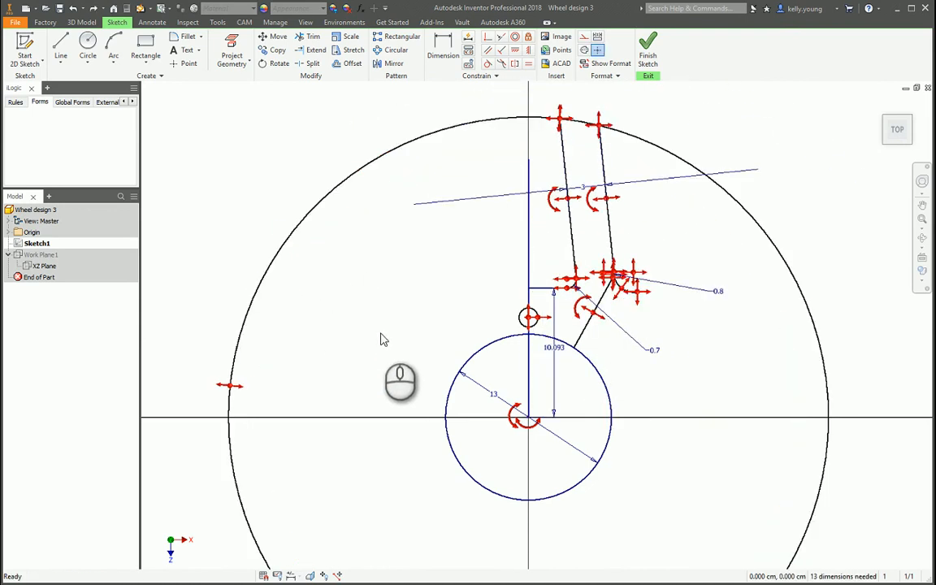
Extend the vertical centerline up to the outer circle
{"action": "scroll", "coordinate": [388, 330], "scroll_direction": "down", "scroll_amount": 4}
{"action": "scroll", "coordinate": [460, 290], "scroll_direction": "up", "scroll_amount": 3}
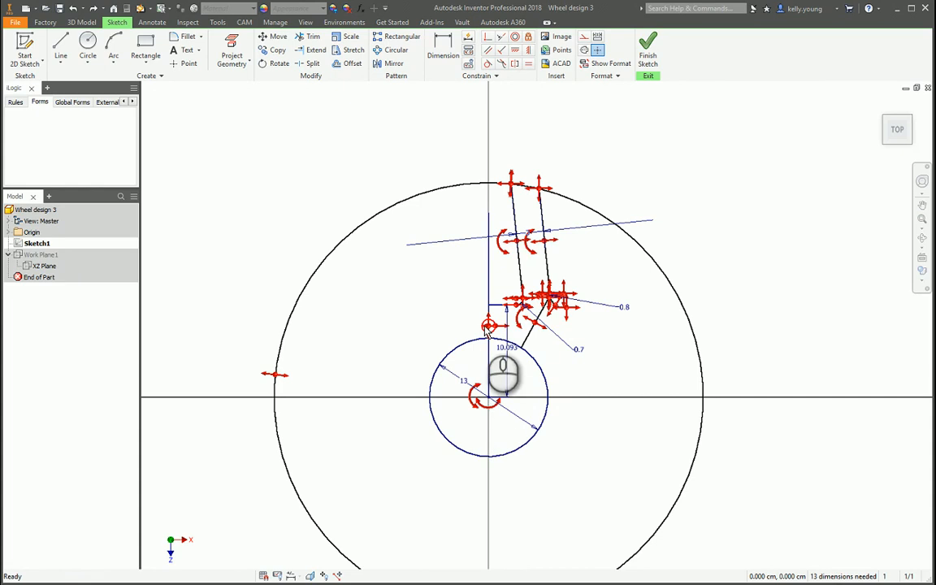
{"action": "left_click", "coordinate": [305, 51]}
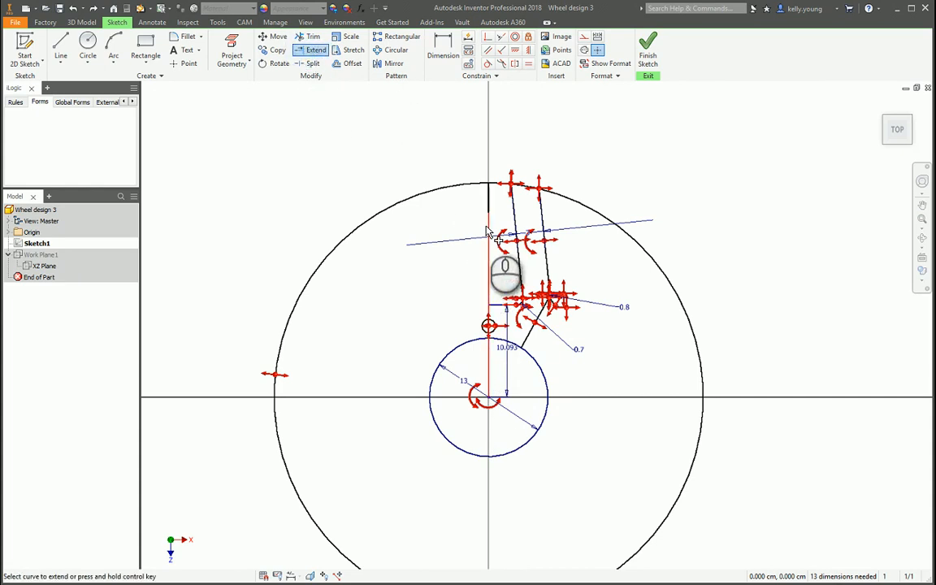
{"action": "left_click", "coordinate": [488, 226]}
Dimension the vertical centerline's length and remove that dimension again
{"action": "key", "text": "d"}
{"action": "left_click", "coordinate": [490, 216]}
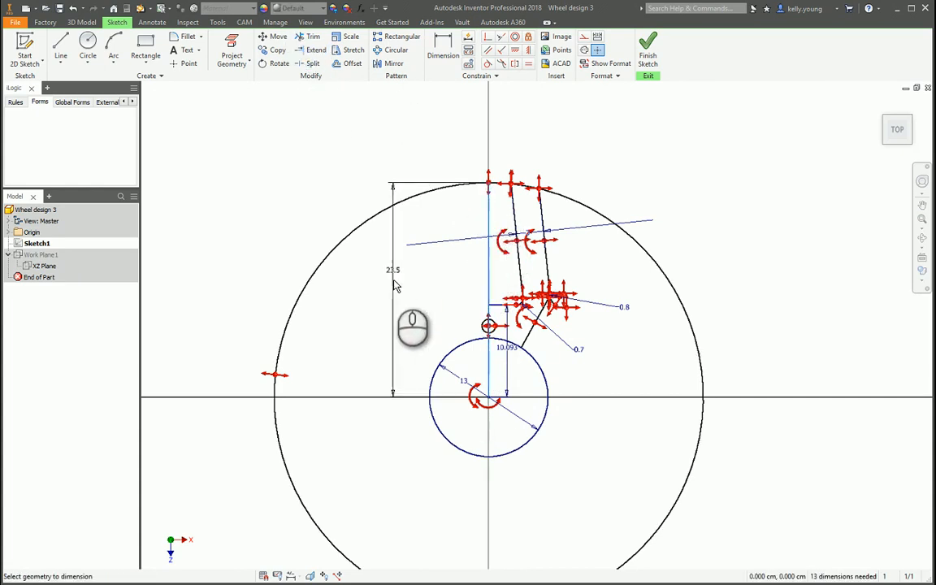
{"action": "left_click", "coordinate": [395, 286]}
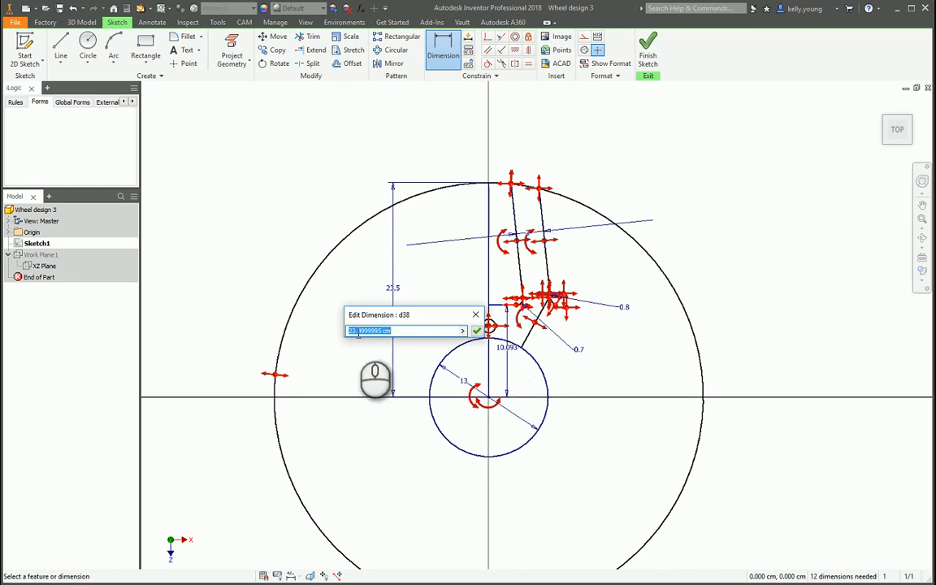
{"action": "left_click_drag", "start_coordinate": [356, 331], "coordinate": [583, 344]}
{"action": "key", "text": "Return"}
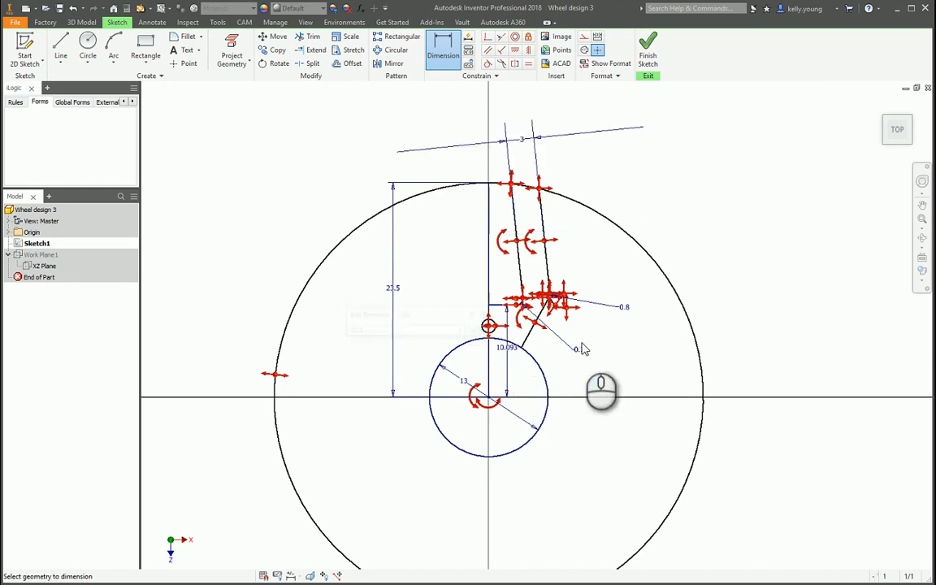
{"action": "left_click", "coordinate": [395, 295]}
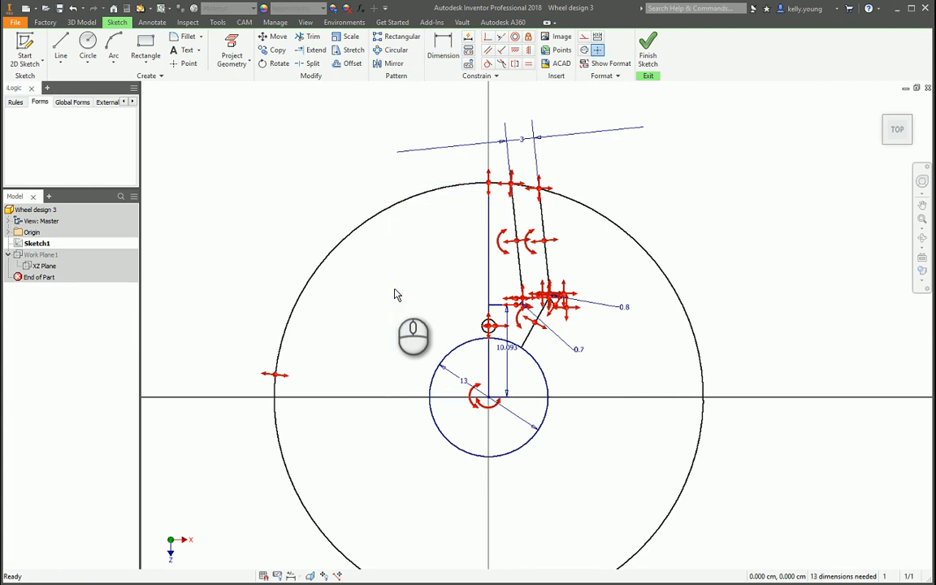
Draw a circle about 47 cm in diameter from the wheel center through the centerline's upper end and dimension its diameter
{"action": "left_click", "coordinate": [490, 398]}
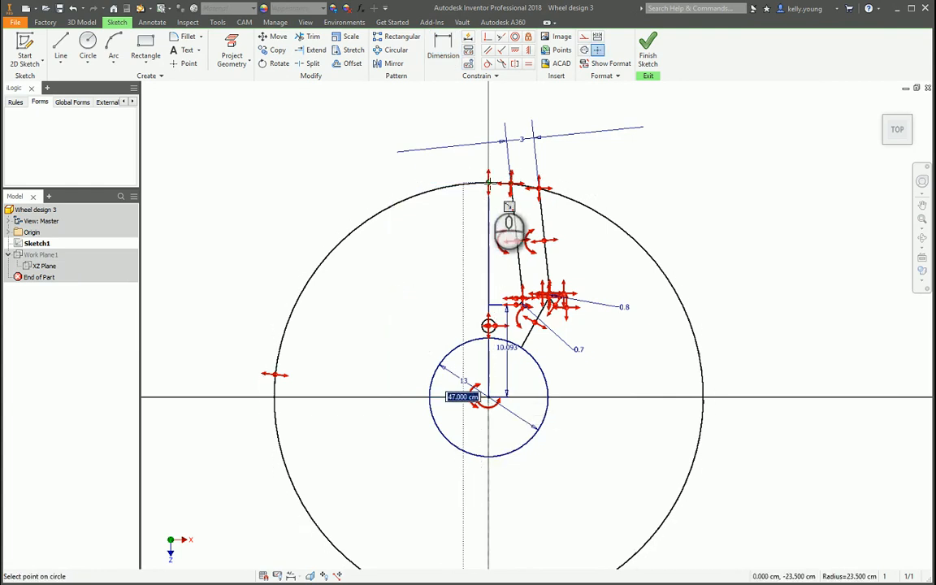
{"action": "left_click", "coordinate": [489, 183]}
{"action": "key", "text": "Escape"}
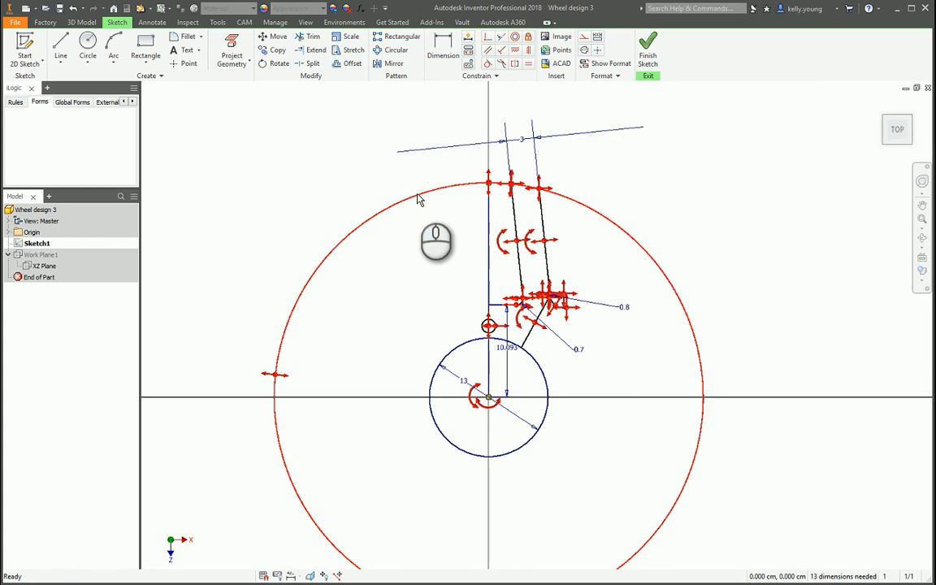
{"action": "key", "text": "d"}
{"action": "left_click", "coordinate": [414, 192]}
{"action": "left_click", "coordinate": [303, 190]}
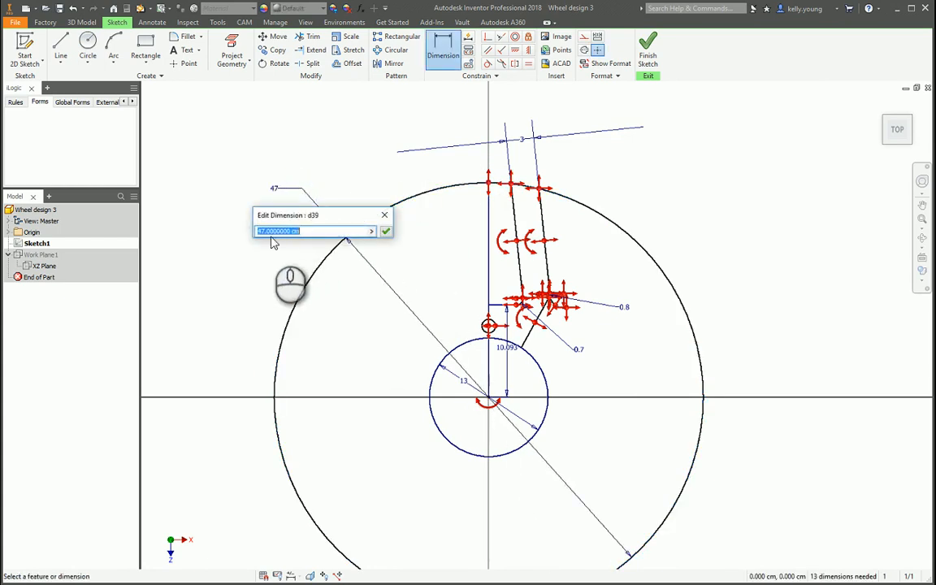
{"action": "key", "text": "Return"}
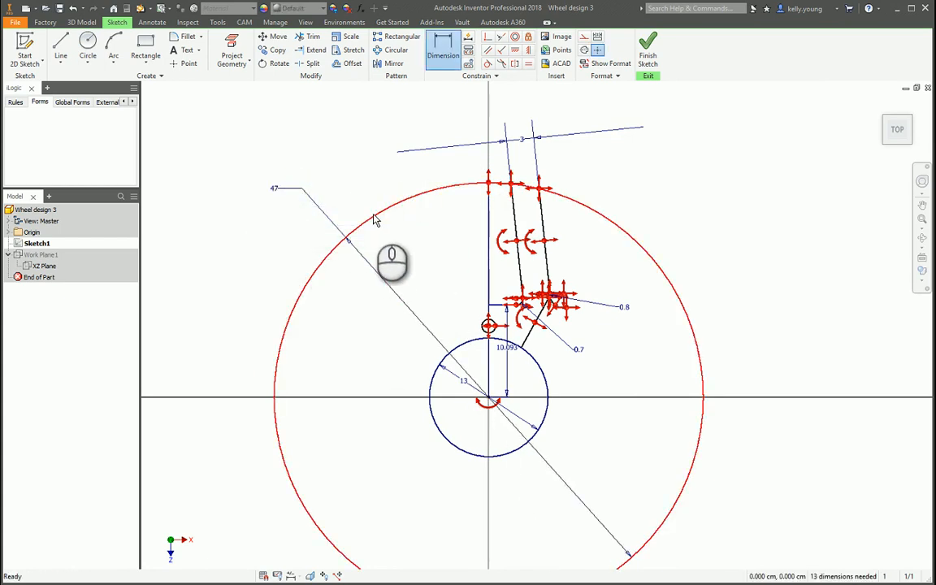
{"action": "key", "text": "Escape"}
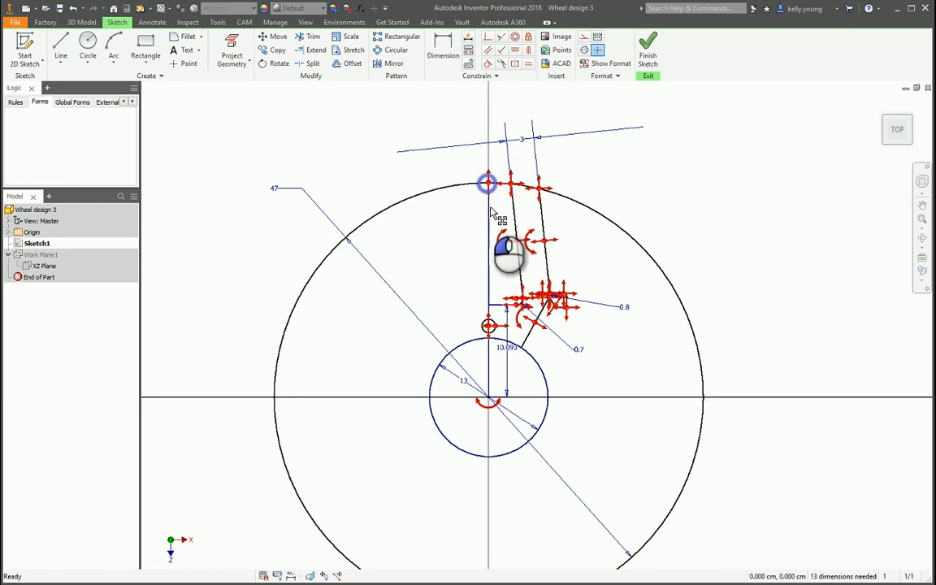
Attach the centerline's upper endpoint to the outer circle and test the circles by pulling their edges
{"action": "left_click_drag", "start_coordinate": [491, 213], "coordinate": [512, 450]}
{"action": "left_click", "coordinate": [800, 442]}
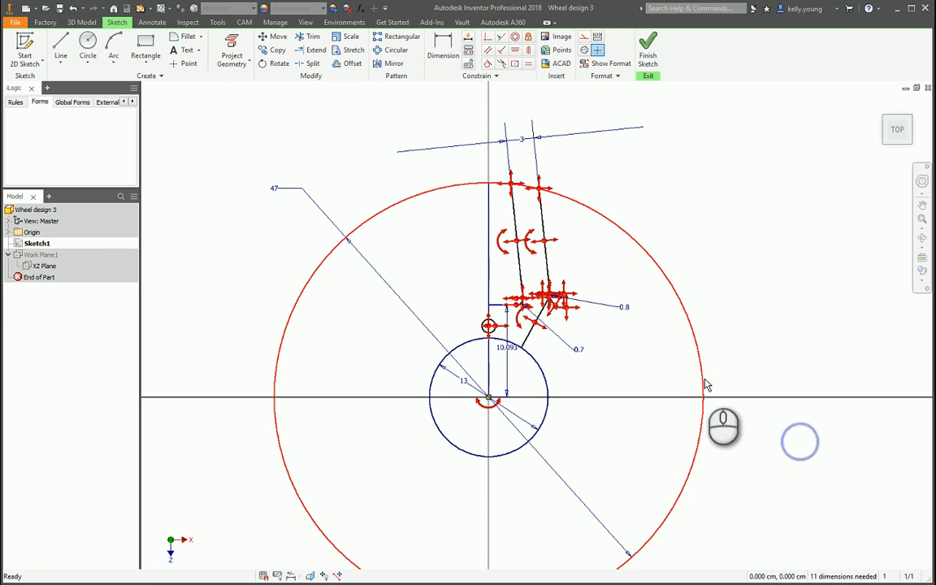
{"action": "left_click_drag", "start_coordinate": [703, 379], "coordinate": [753, 371]}
{"action": "left_click_drag", "start_coordinate": [545, 418], "coordinate": [658, 436]}
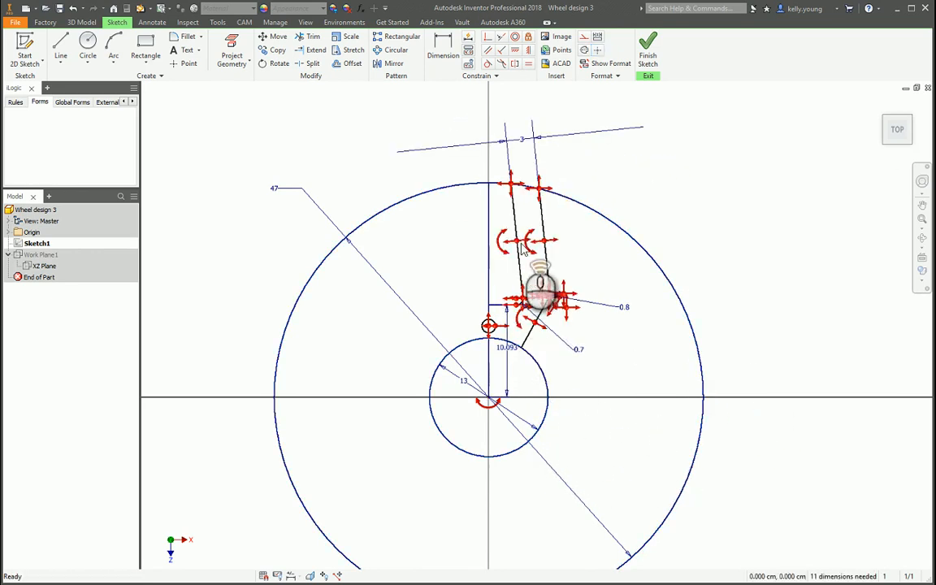
Dimension the diameter of the bolt hole on the vertical centerline, accepting its current size
{"action": "scroll", "coordinate": [521, 244], "scroll_direction": "up", "scroll_amount": 5}
{"action": "key", "text": "d"}
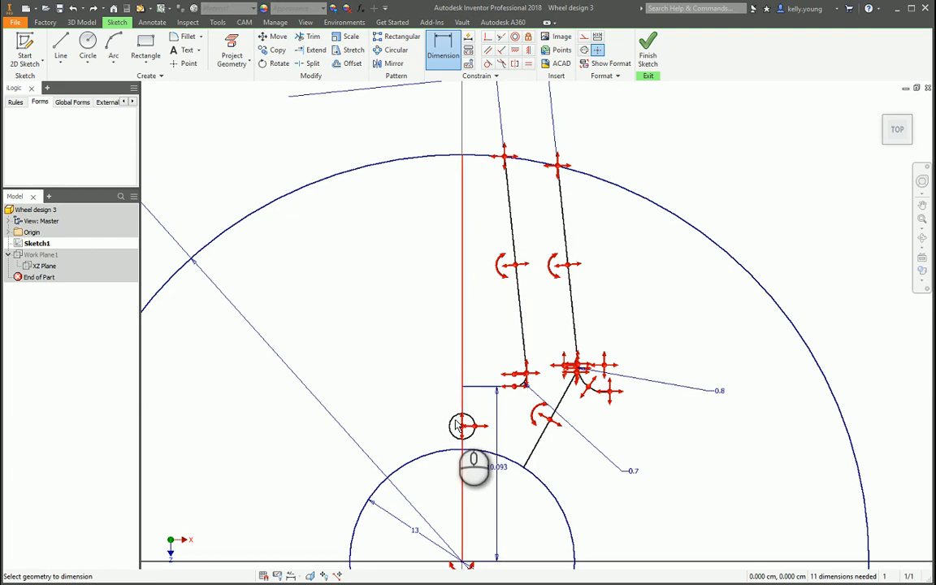
{"action": "left_click", "coordinate": [455, 419]}
{"action": "left_click", "coordinate": [411, 398]}
{"action": "key", "text": "Return"}
{"action": "key", "text": "Escape"}
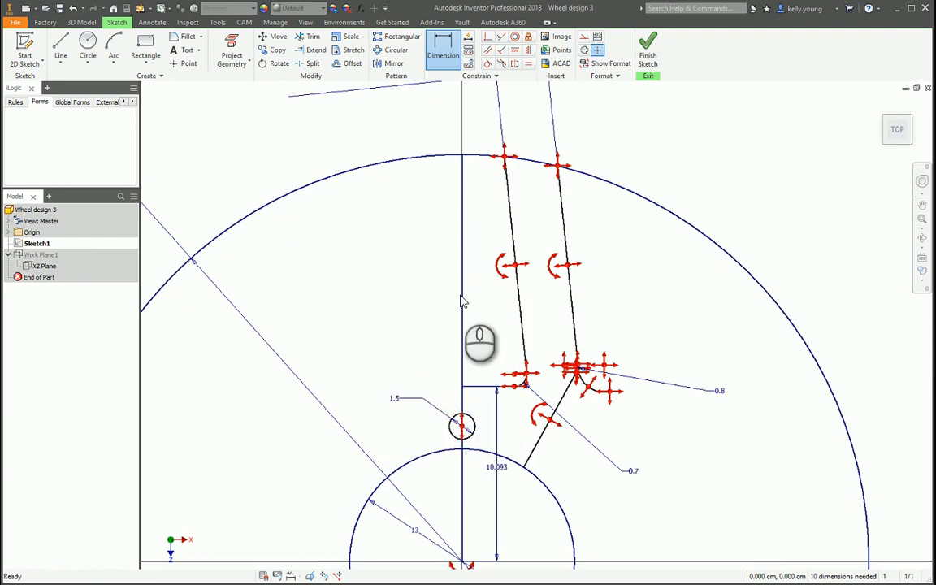
Move the 3 cm spacing dimension inside the outer circle and trim the two spoke lines' upper ends at that circle
{"action": "middle_click_drag", "start_coordinate": [490, 233], "coordinate": [492, 281]}
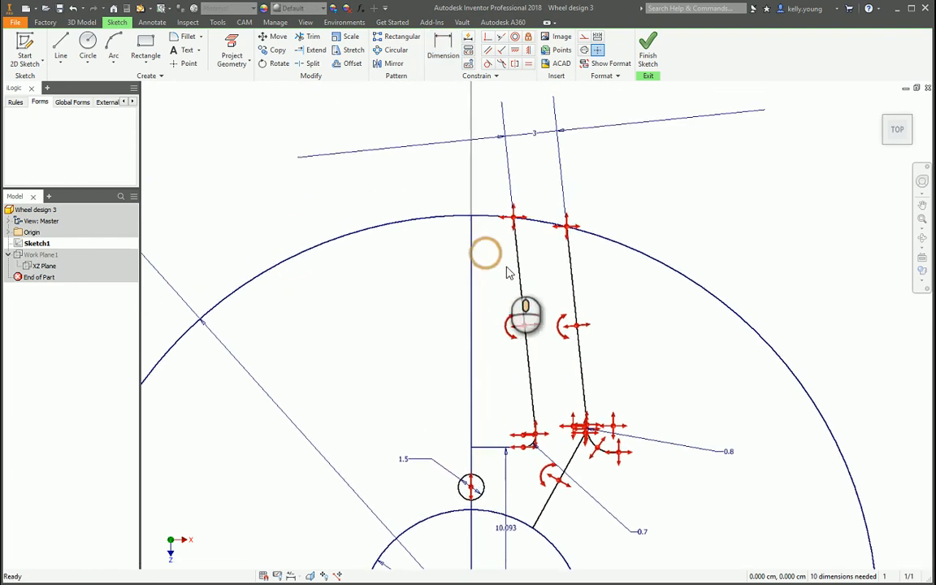
{"action": "left_click_drag", "start_coordinate": [535, 148], "coordinate": [572, 256]}
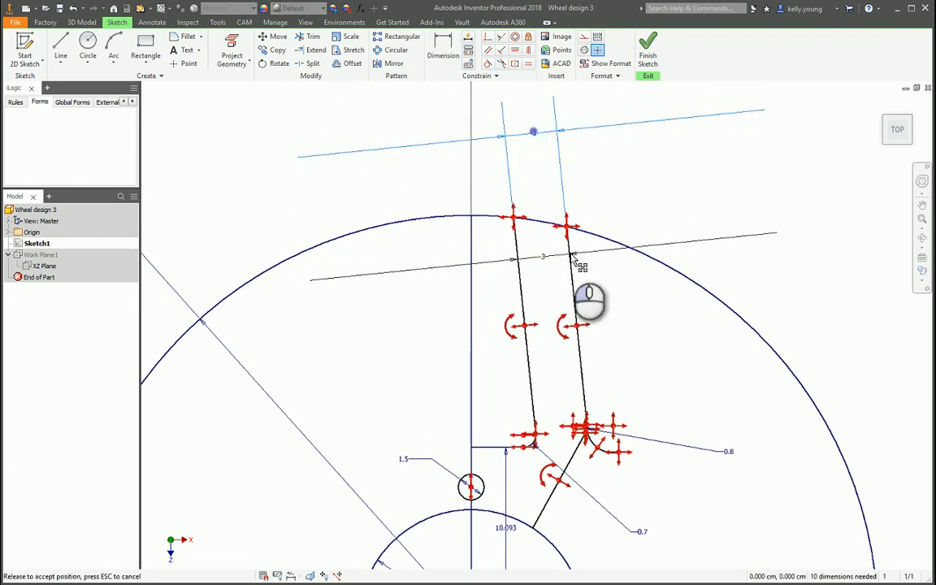
{"action": "scroll", "coordinate": [507, 215], "scroll_direction": "up", "scroll_amount": 8}
{"action": "mouse_move", "coordinate": [502, 233]}
{"action": "middle_mouse_down"}
{"action": "mouse_move", "coordinate": [504, 211]}
{"action": "mouse_move", "coordinate": [536, 204]}
{"action": "middle_mouse_up"}
{"action": "left_click", "coordinate": [525, 202]}
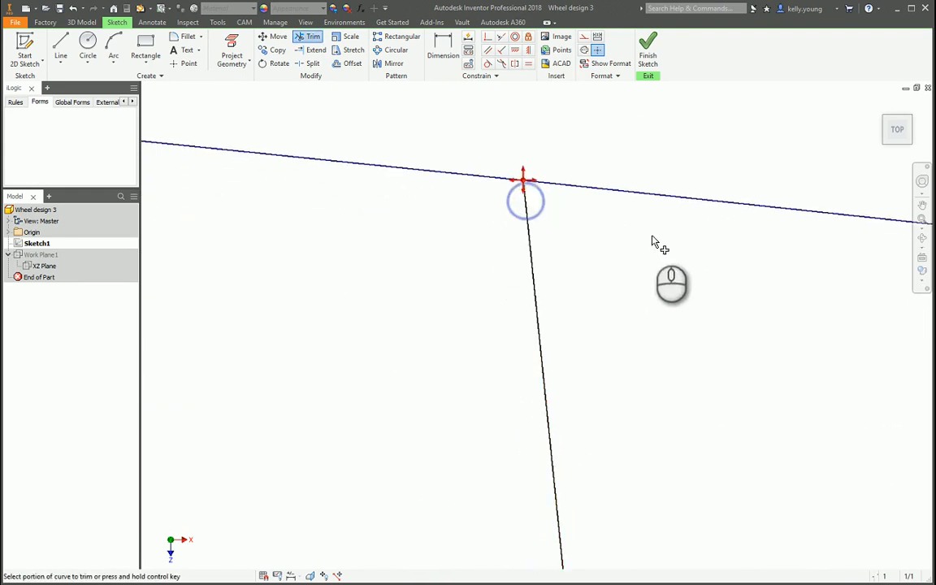
{"action": "middle_click_drag", "start_coordinate": [652, 236], "coordinate": [242, 242]}
{"action": "middle_click_drag", "start_coordinate": [630, 292], "coordinate": [414, 261]}
{"action": "scroll", "coordinate": [447, 235], "scroll_direction": "down", "scroll_amount": 5}
{"action": "middle_click_drag", "start_coordinate": [608, 282], "coordinate": [243, 262]}
{"action": "middle_click_drag", "start_coordinate": [711, 318], "coordinate": [373, 255]}
{"action": "scroll", "coordinate": [449, 230], "scroll_direction": "down", "scroll_amount": 5}
{"action": "left_click", "coordinate": [800, 334], "text": "shift"}
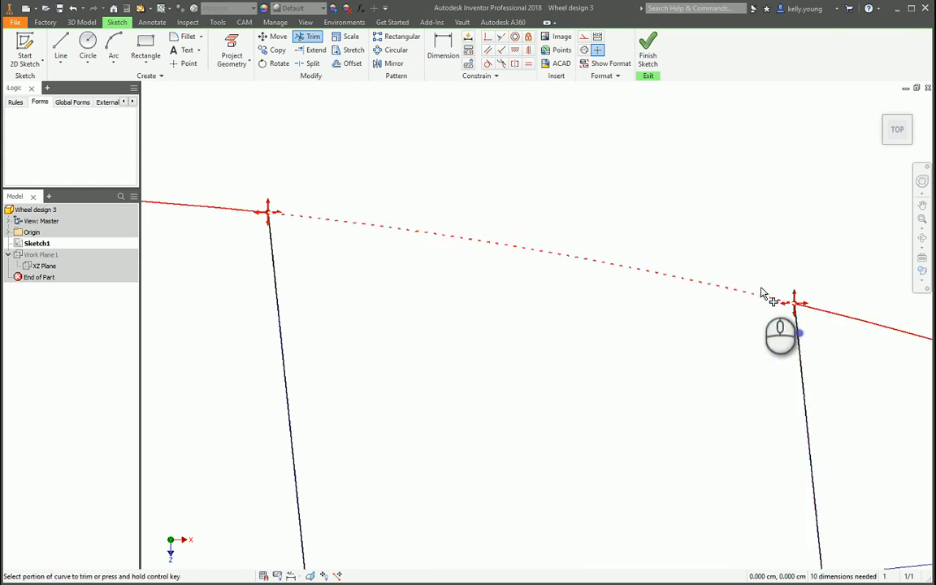
{"action": "key", "text": "Escape"}
{"action": "scroll", "coordinate": [638, 176], "scroll_direction": "down", "scroll_amount": 6}
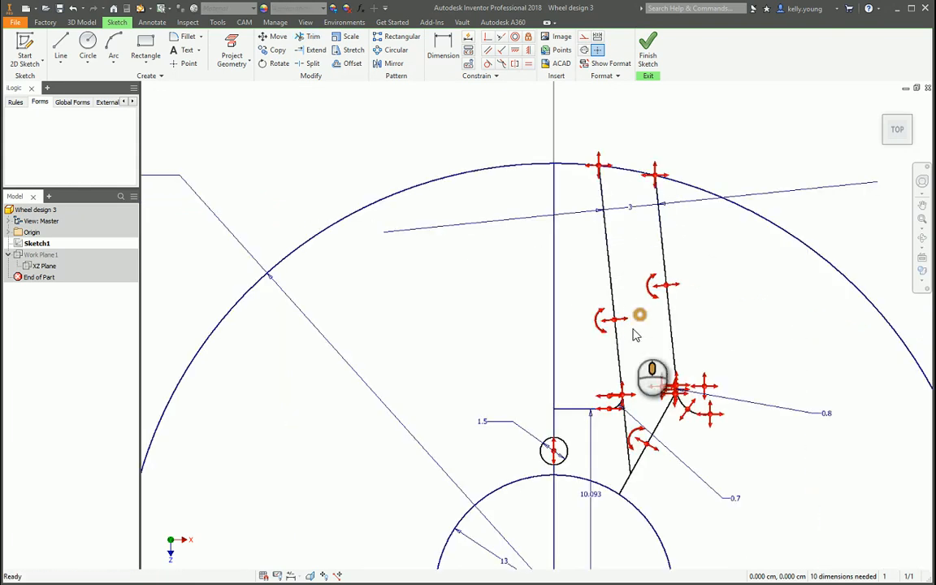
Dimension the bolt hole center's vertical distance from the wheel center at 7.8 cm
{"action": "middle_click_drag", "start_coordinate": [586, 400], "coordinate": [563, 333]}
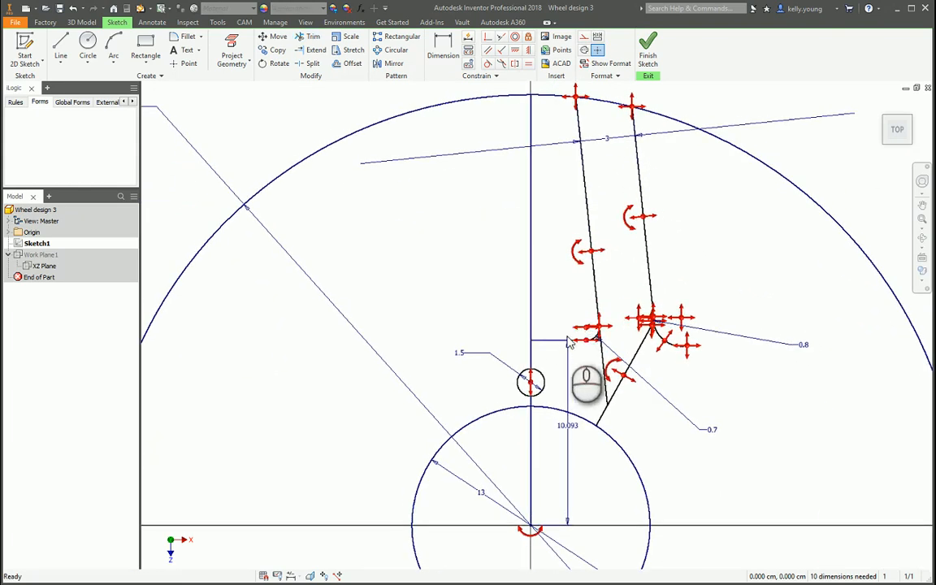
{"action": "key", "text": "d"}
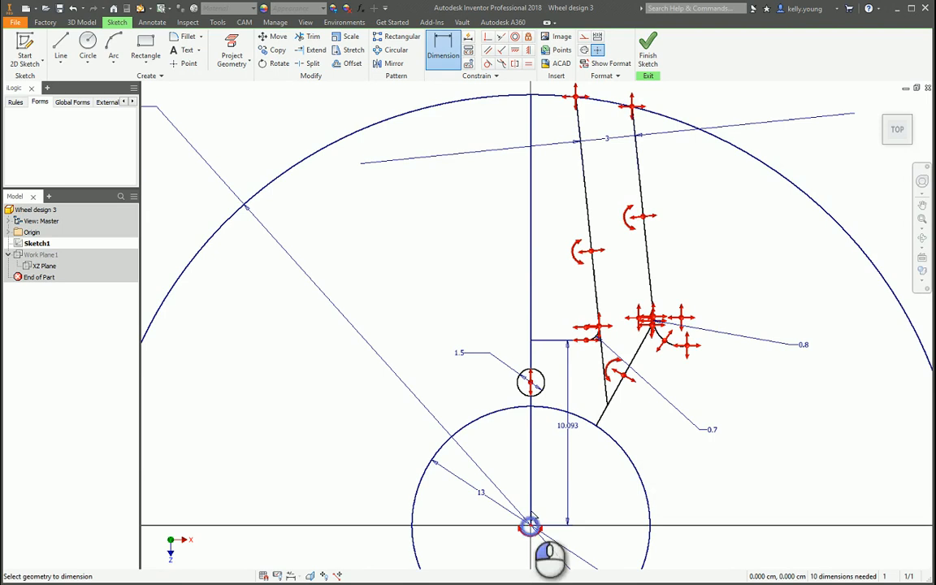
{"action": "left_click", "coordinate": [530, 527]}
{"action": "left_click", "coordinate": [530, 382]}
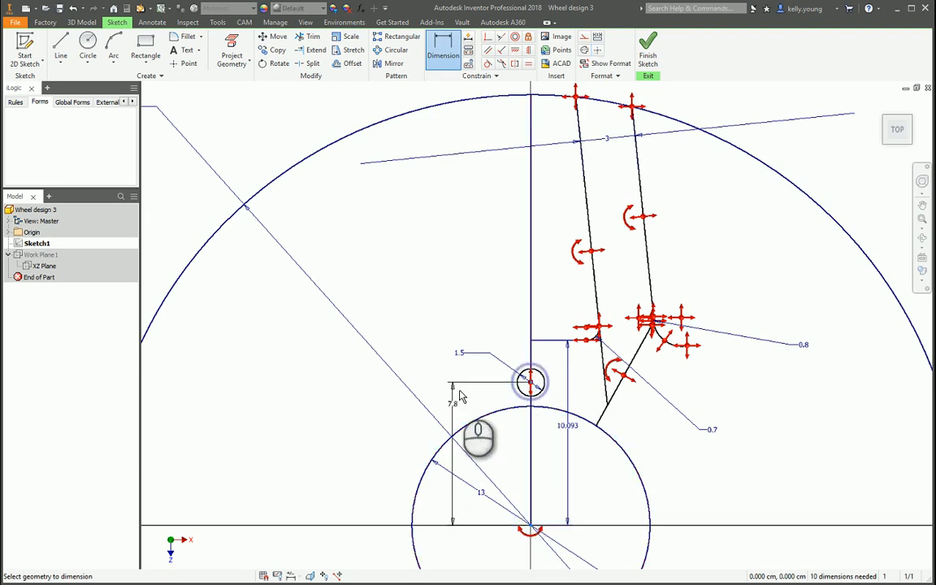
{"action": "left_click", "coordinate": [473, 404]}
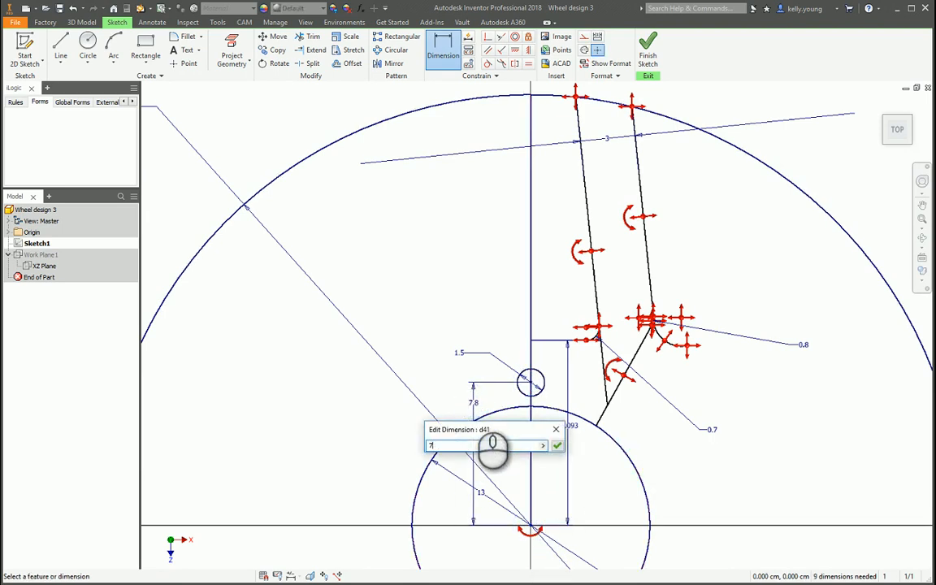
{"action": "type", "text": "7"}
{"action": "key", "text": "Return"}
{"action": "key", "text": "Escape"}
Delete the slanted line and the arcs at the lower end of the outer spoke line
{"action": "middle_click_drag", "start_coordinate": [589, 379], "coordinate": [547, 374]}
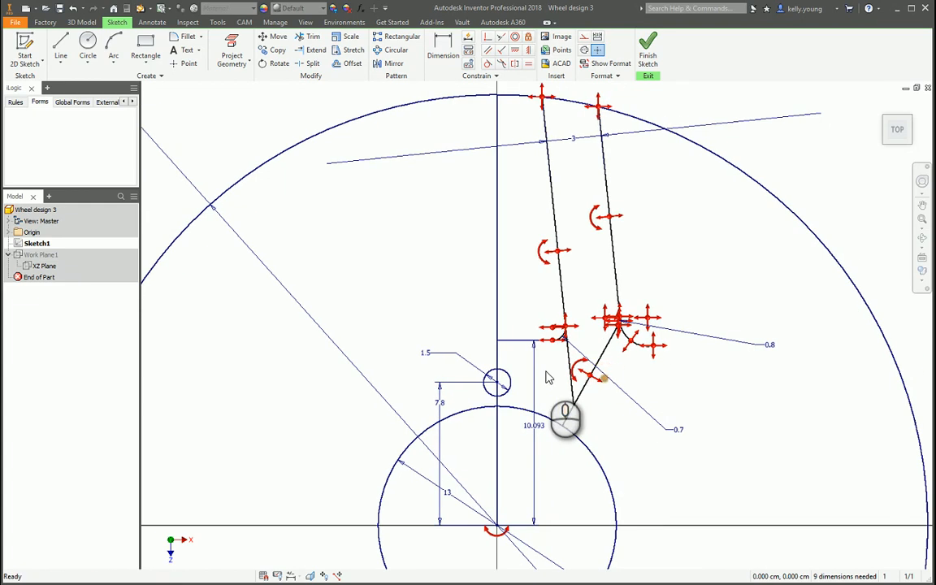
{"action": "scroll", "coordinate": [592, 338], "scroll_direction": "up", "scroll_amount": 4}
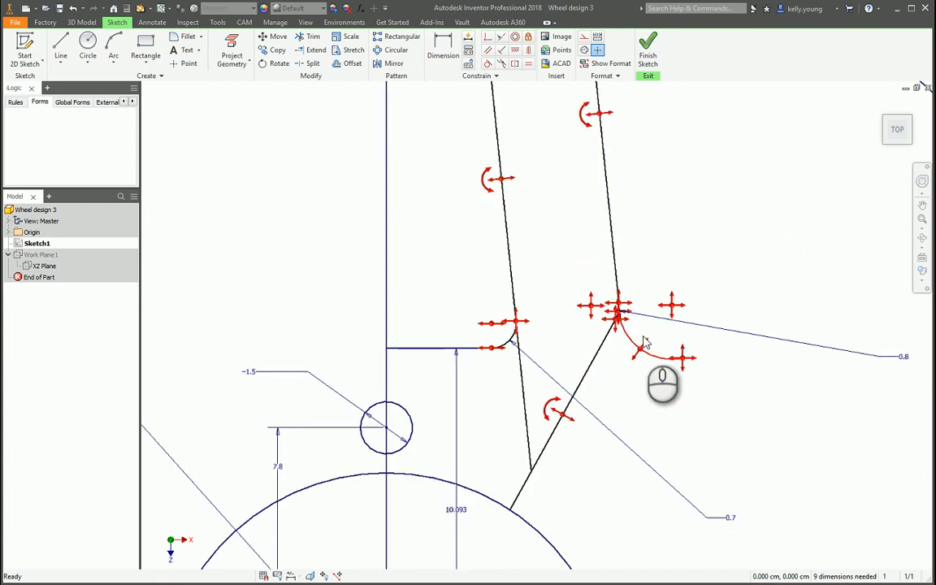
{"action": "scroll", "coordinate": [592, 327], "scroll_direction": "up", "scroll_amount": 6}
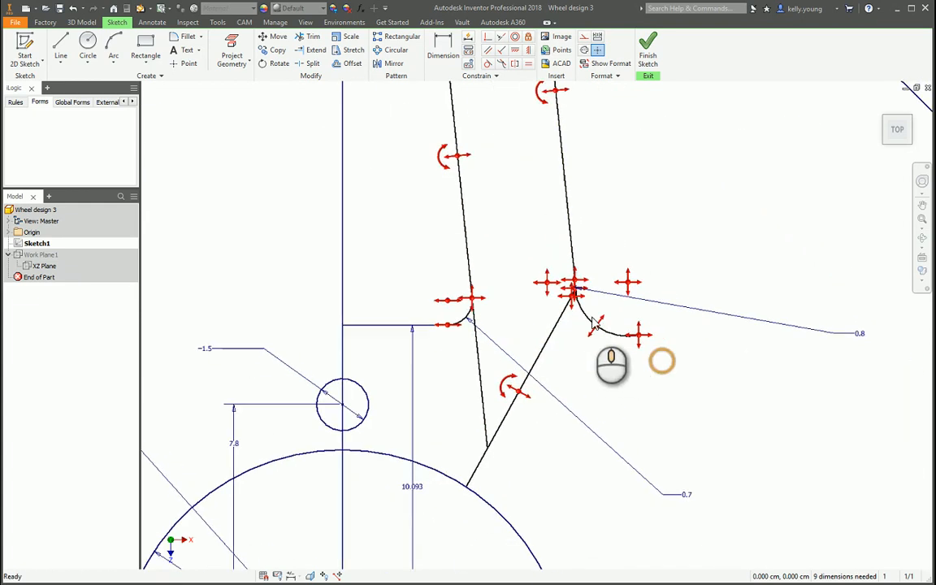
{"action": "left_click_drag", "start_coordinate": [663, 334], "coordinate": [464, 294]}
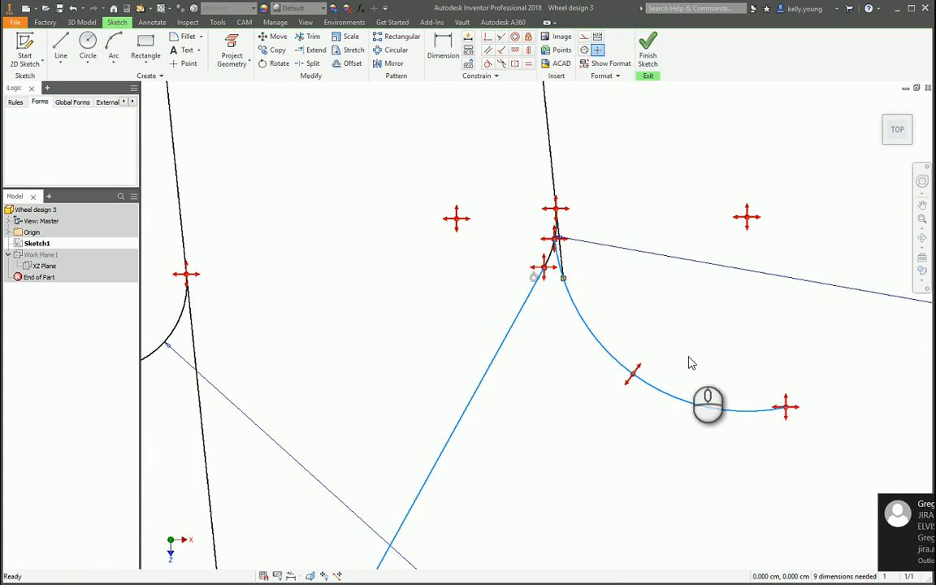
{"action": "key", "text": "Delete"}
{"action": "key", "text": "Delete"}
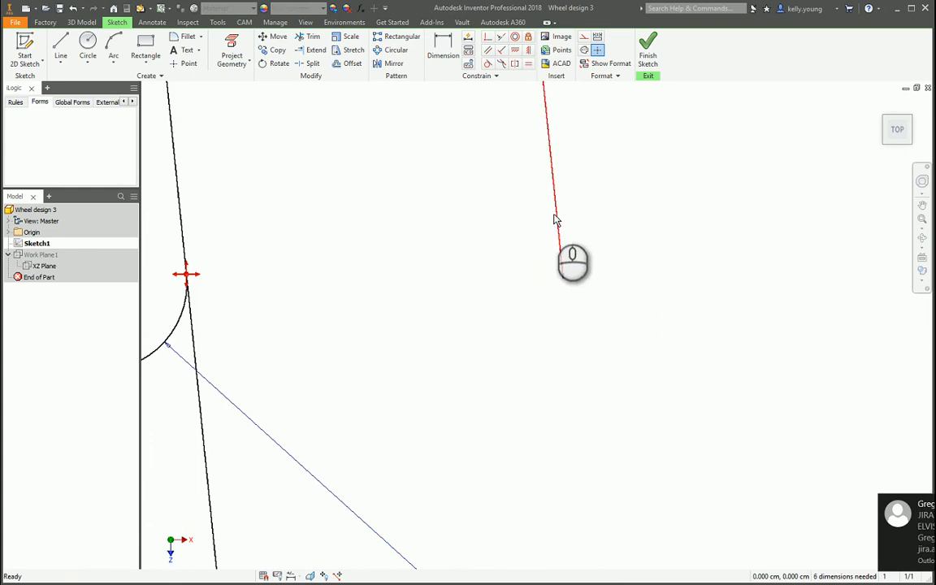
Trim the part of the inner spoke line that extends below its fillet
{"action": "scroll", "coordinate": [569, 260], "scroll_direction": "down", "scroll_amount": 6}
{"action": "scroll", "coordinate": [557, 282], "scroll_direction": "up", "scroll_amount": 4}
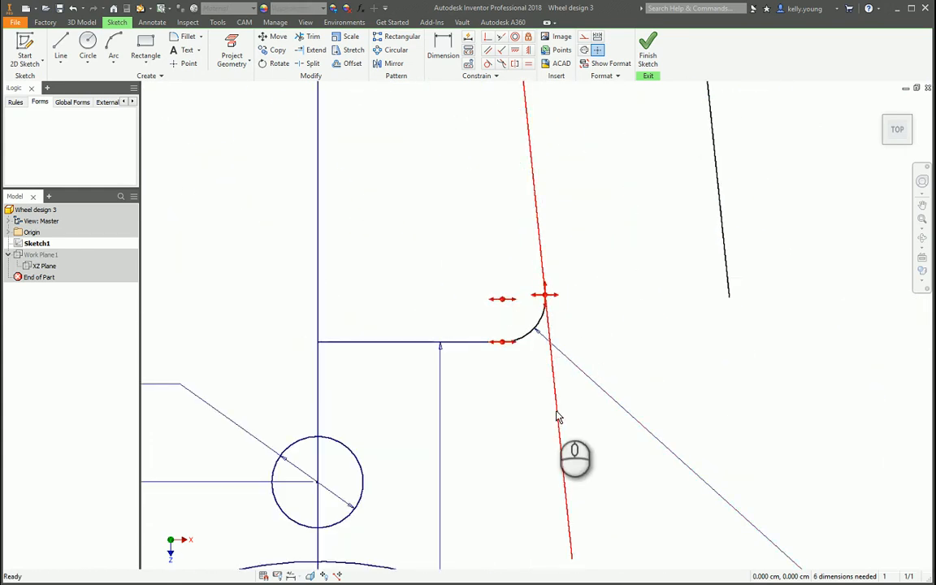
{"action": "key", "text": "x"}
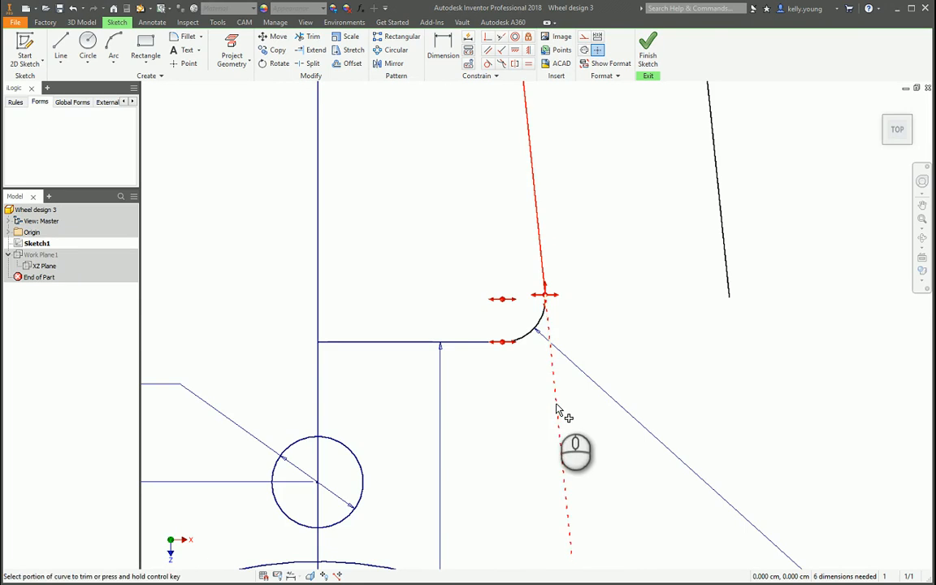
{"action": "middle_click_drag", "start_coordinate": [534, 370], "coordinate": [592, 404]}
Dimension the length of the short horizontal line above the bolt hole and undo that dimension
{"action": "key", "text": "d"}
{"action": "left_click", "coordinate": [437, 377]}
{"action": "left_click", "coordinate": [440, 350]}
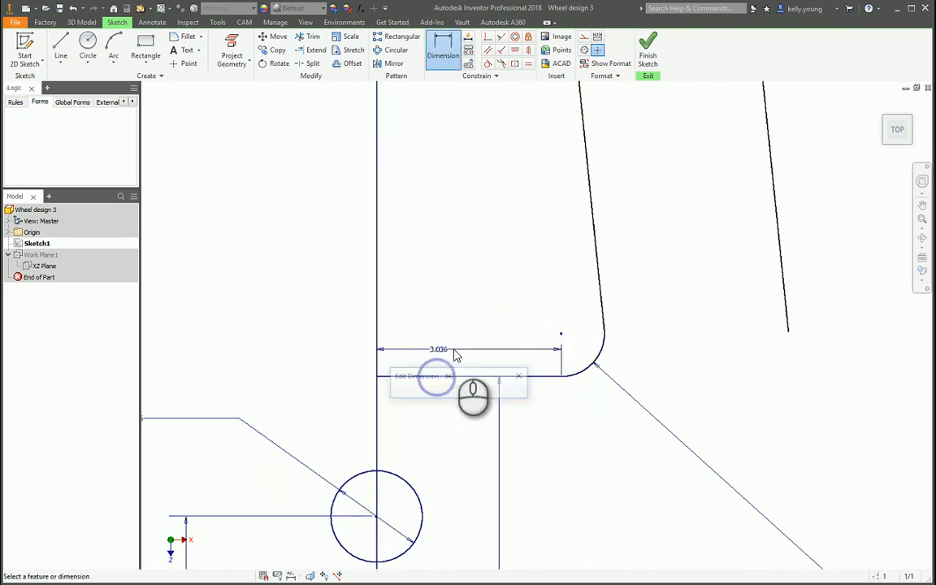
{"action": "key", "text": "Escape"}
{"action": "key", "text": "Escape"}
{"action": "key", "text": "ctrl+z"}
Format the vertical line through the wheel center as a construction centerline
{"action": "middle_click_drag", "start_coordinate": [477, 360], "coordinate": [535, 449]}
{"action": "left_click_drag", "start_coordinate": [534, 412], "coordinate": [359, 272]}
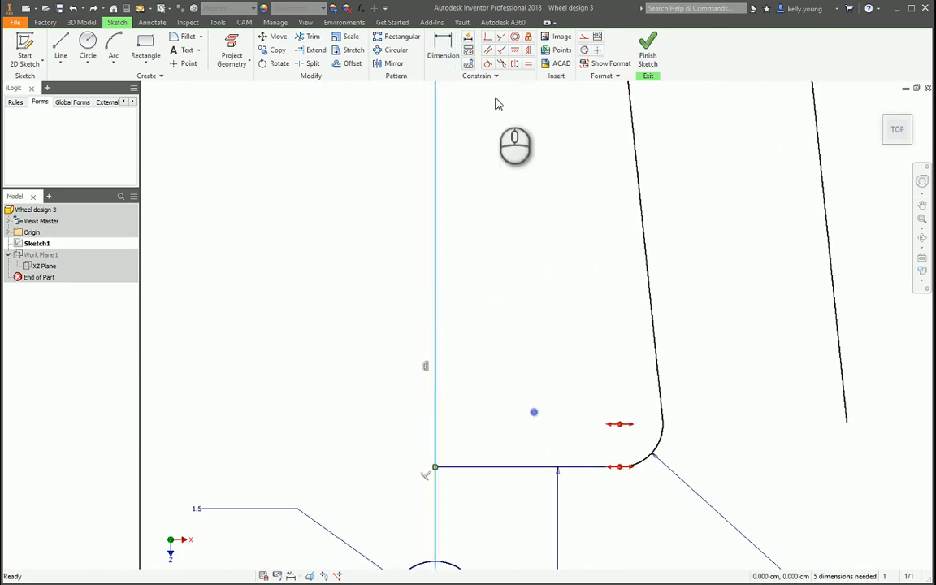
{"action": "left_click", "coordinate": [584, 38]}
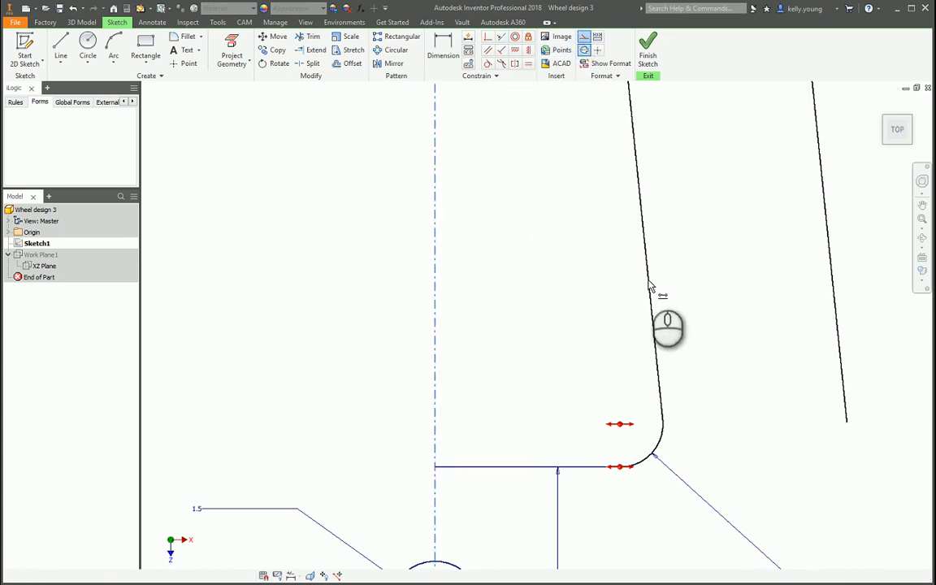
{"action": "key", "text": "d"}
{"action": "left_click", "coordinate": [660, 313]}
{"action": "left_click", "coordinate": [434, 244]}
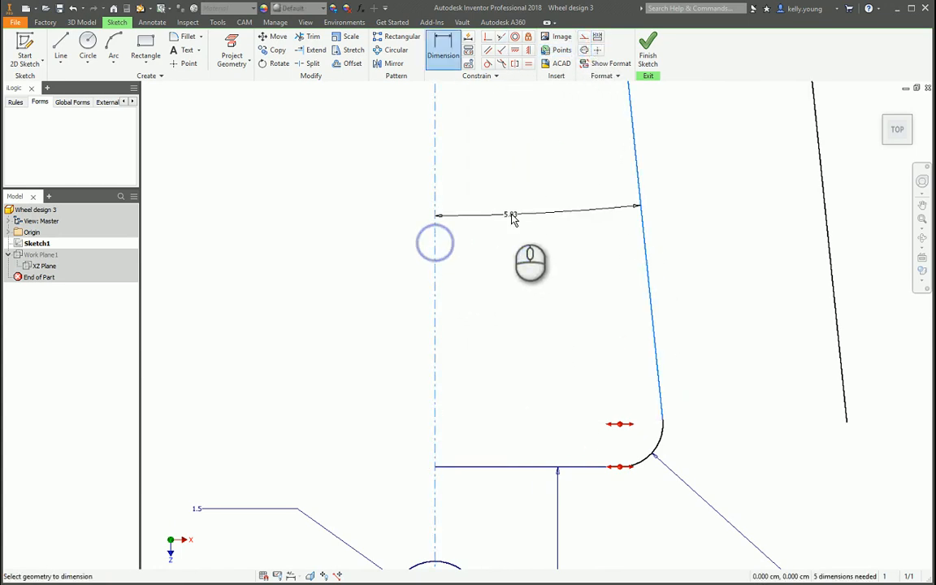
{"action": "scroll", "coordinate": [513, 217], "scroll_direction": "up", "scroll_amount": 5}
{"action": "scroll", "coordinate": [511, 244], "scroll_direction": "down", "scroll_amount": 2}
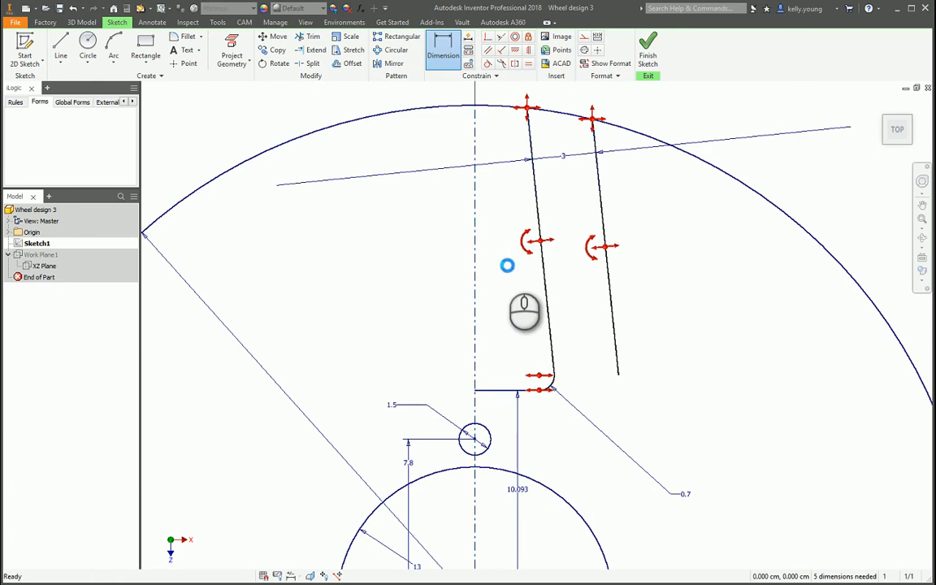
Make the vertical line plain construction geometry and dimension its angle to the inner spoke line at 5.8 degrees
{"action": "left_click", "coordinate": [481, 264]}
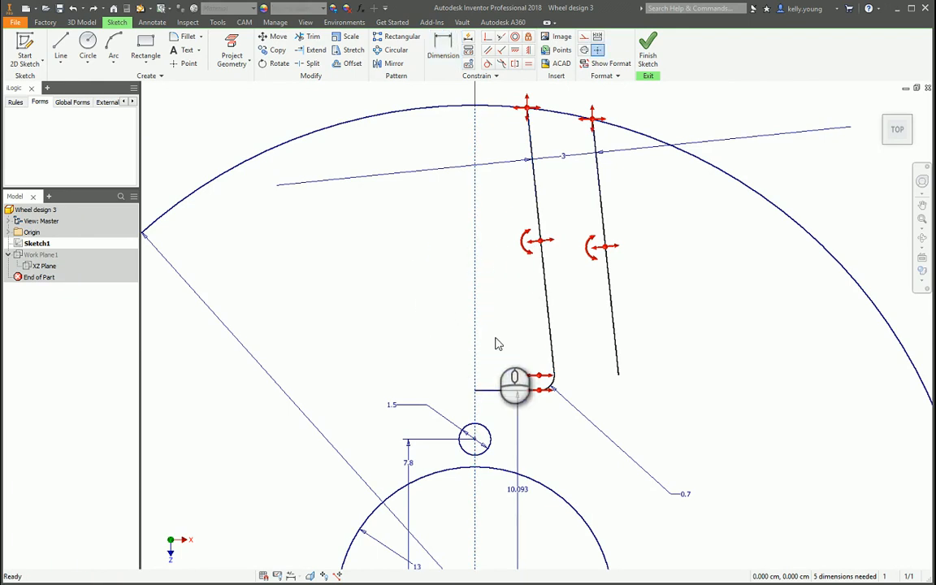
{"action": "middle_click_drag", "start_coordinate": [498, 344], "coordinate": [501, 373]}
{"action": "key", "text": "d"}
{"action": "left_click", "coordinate": [546, 306]}
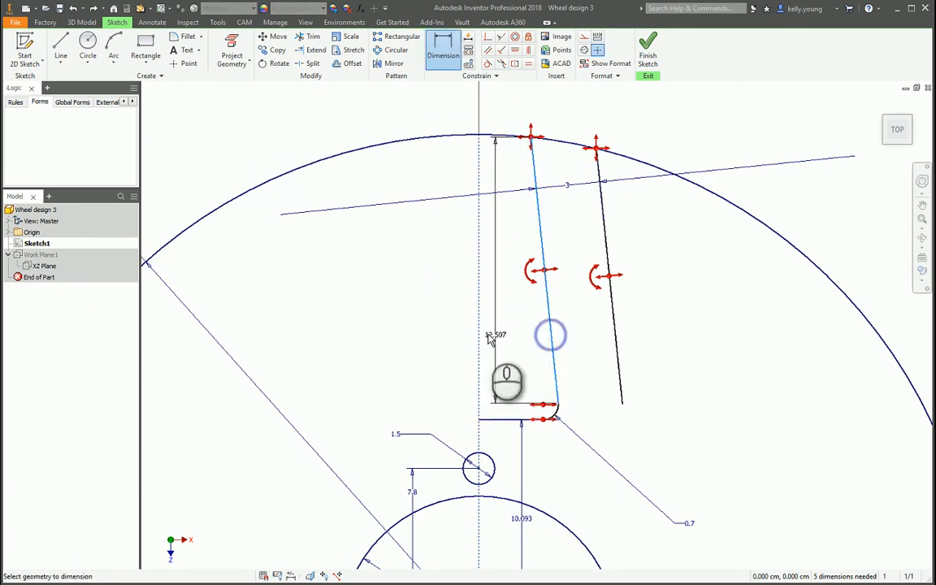
{"action": "left_click", "coordinate": [479, 330]}
{"action": "left_click", "coordinate": [502, 328]}
{"action": "key", "text": "Return"}
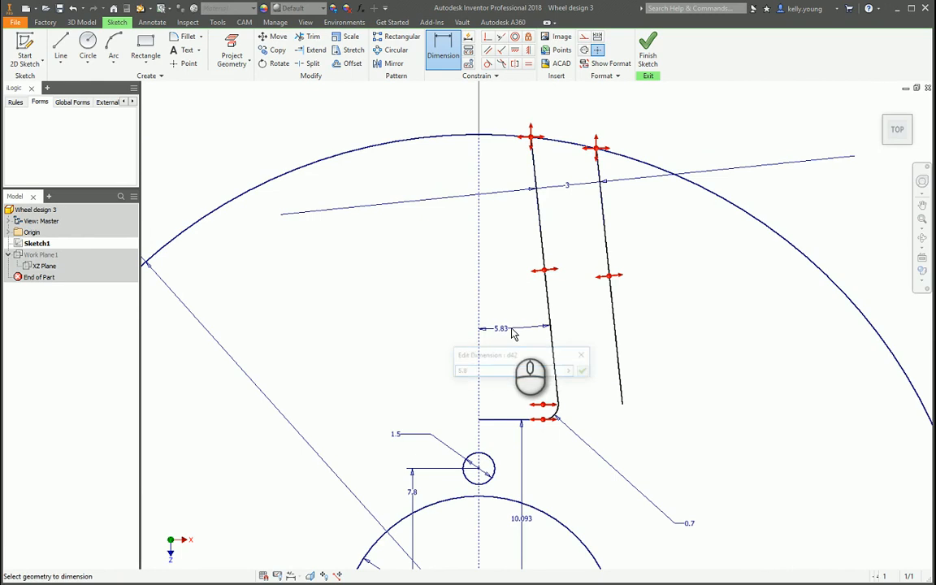
{"action": "left_click", "coordinate": [502, 328]}
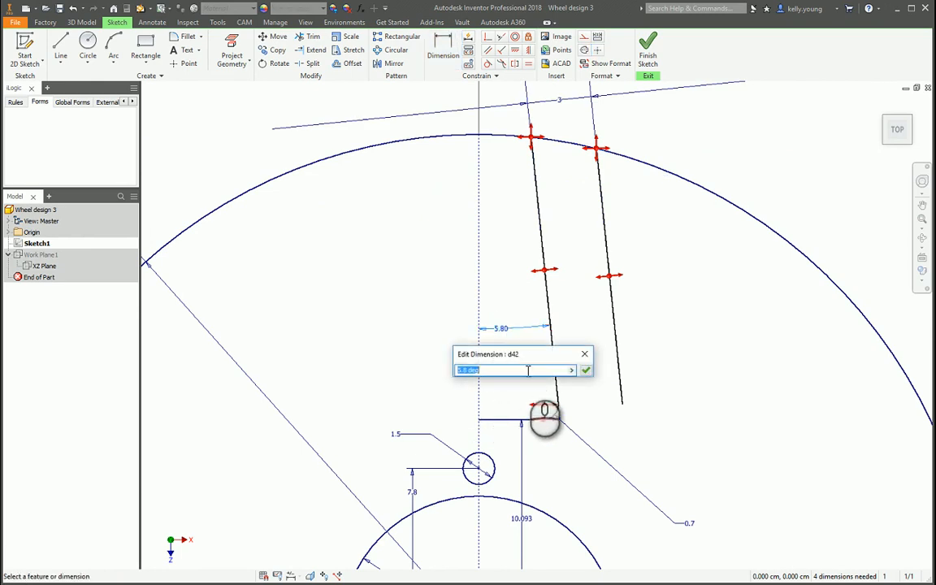
{"action": "key", "text": "Return"}
{"action": "left_click", "coordinate": [550, 311]}
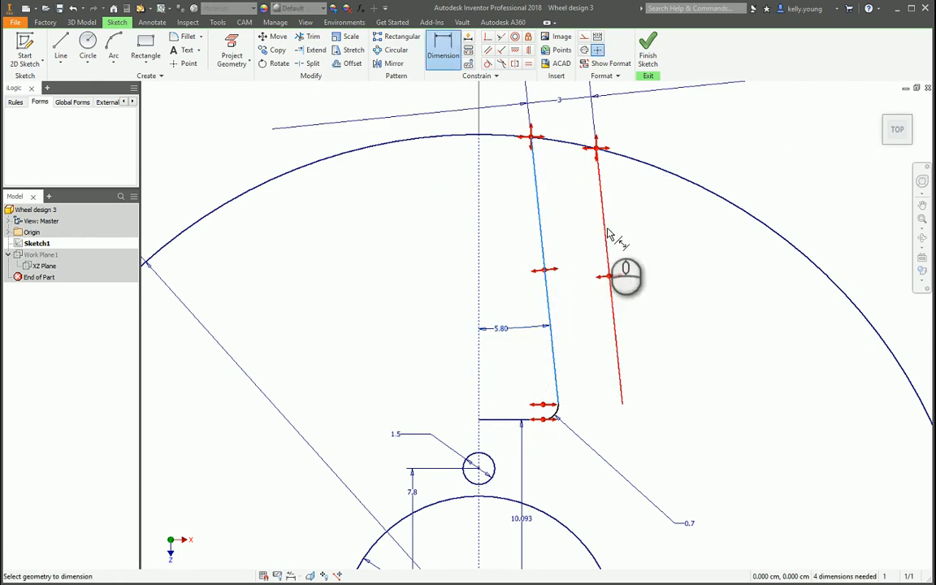
{"action": "left_click", "coordinate": [602, 223]}
{"action": "left_click", "coordinate": [584, 244]}
{"action": "key", "text": "Escape"}
{"action": "key", "text": "Escape"}
Replace the spacing dimension between the two spoke lines with a new 3 cm dimension placed between them
{"action": "left_click", "coordinate": [561, 100]}
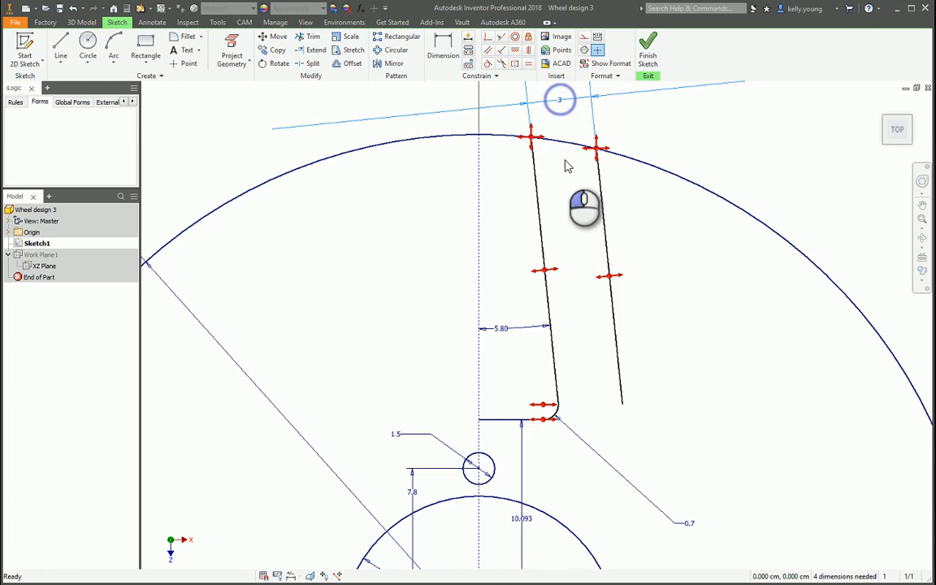
{"action": "left_click_drag", "start_coordinate": [561, 103], "coordinate": [585, 206]}
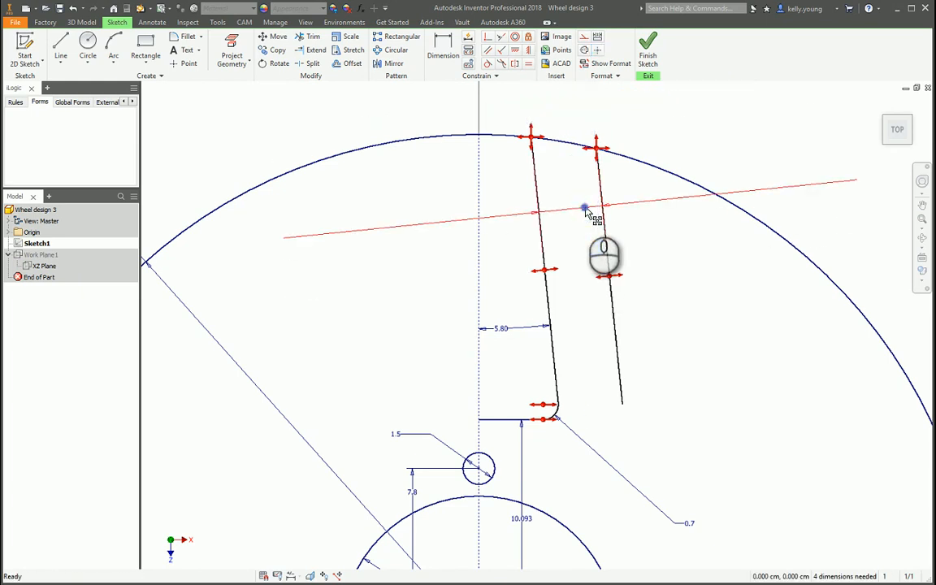
{"action": "key", "text": "d"}
{"action": "left_click", "coordinate": [538, 218]}
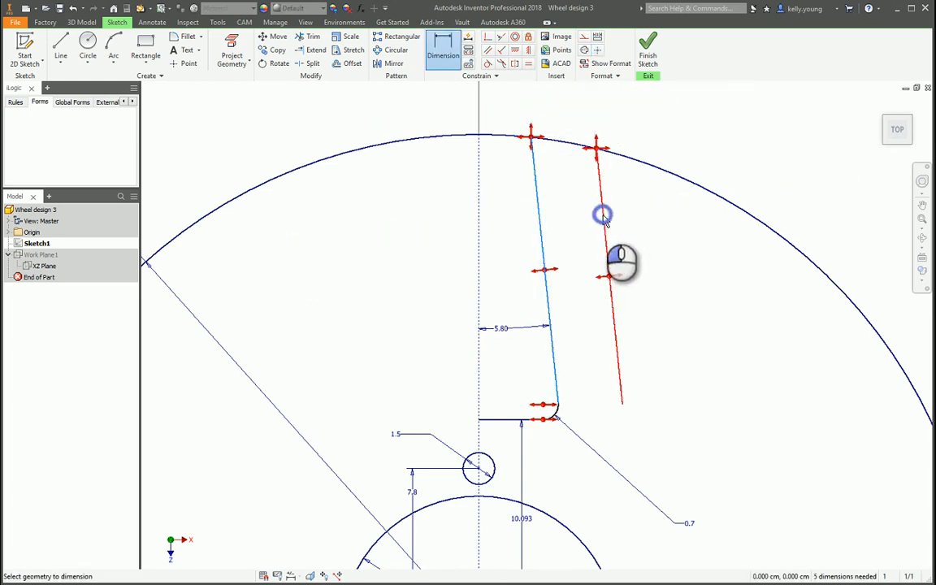
{"action": "left_click", "coordinate": [603, 215]}
{"action": "left_click", "coordinate": [602, 215]}
{"action": "key", "text": "Return"}
{"action": "key", "text": "Escape"}
Pull the inner spoke line sideways to test its remaining freedom and undo the move
{"action": "middle_click_drag", "start_coordinate": [590, 187], "coordinate": [586, 213]}
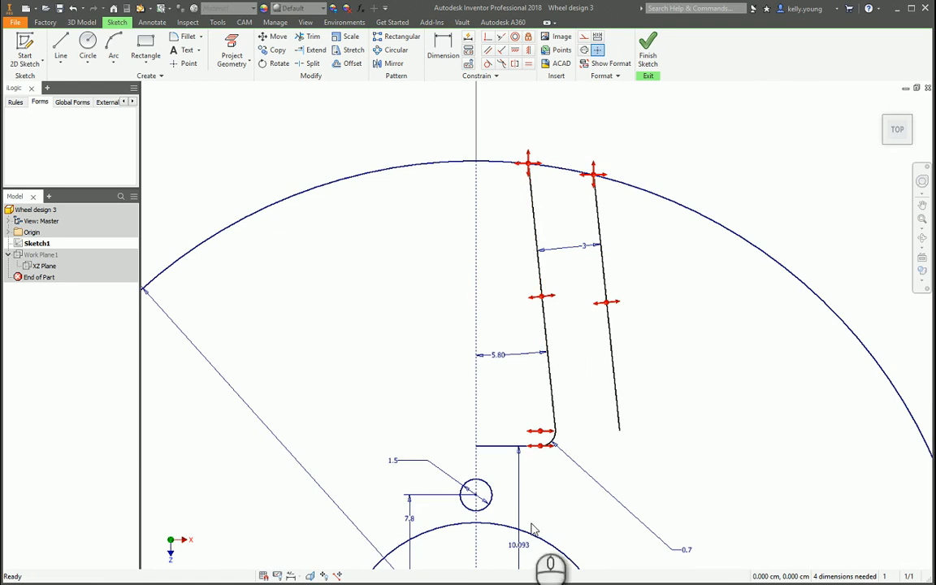
{"action": "middle_click_drag", "start_coordinate": [544, 486], "coordinate": [558, 368]}
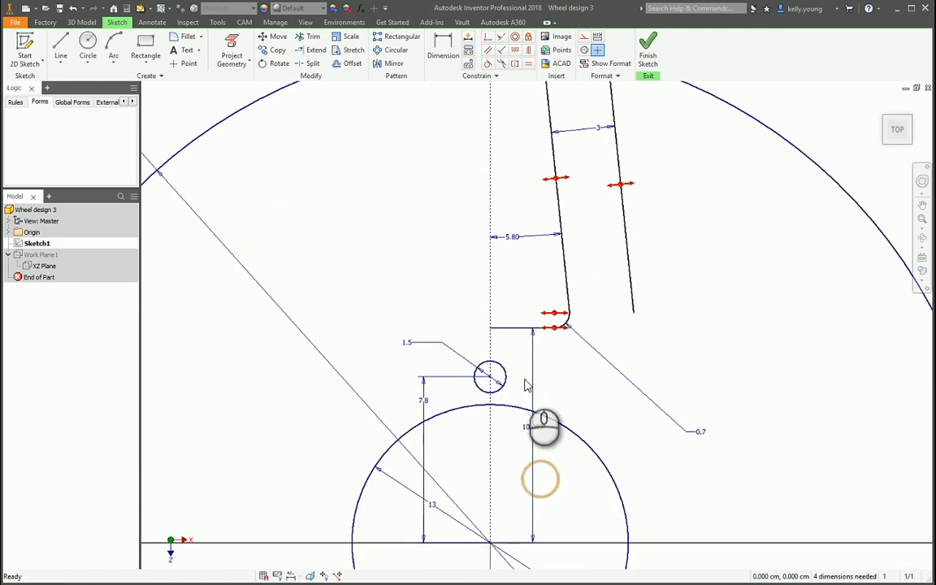
{"action": "mouse_move", "coordinate": [569, 257]}
{"action": "left_mouse_down"}
{"action": "mouse_move", "coordinate": [563, 251]}
{"action": "mouse_move", "coordinate": [579, 259]}
{"action": "mouse_move", "coordinate": [570, 267]}
{"action": "mouse_move", "coordinate": [608, 284]}
{"action": "left_mouse_up"}
{"action": "key", "text": "ctrl+z"}
Draw a slanted line from the wheel center to beyond the hub circle, about 39 degrees from the vertical construction line
{"action": "middle_click_drag", "start_coordinate": [590, 312], "coordinate": [574, 484]}
{"action": "mouse_move", "coordinate": [545, 451]}
{"action": "middle_mouse_down"}
{"action": "mouse_move", "coordinate": [524, 443]}
{"action": "mouse_move", "coordinate": [517, 363]}
{"action": "middle_mouse_up"}
{"action": "key", "text": "l"}
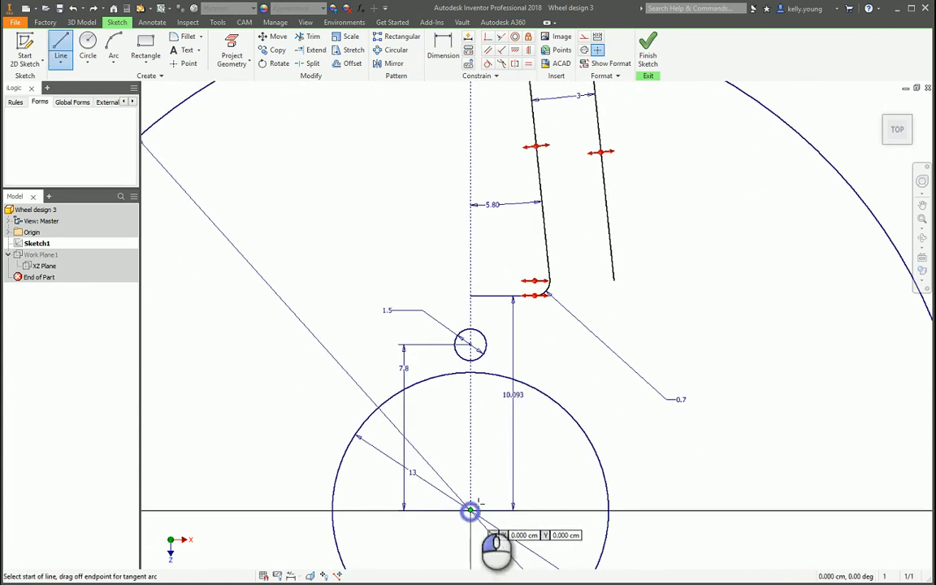
{"action": "left_click", "coordinate": [471, 511]}
{"action": "left_click", "coordinate": [669, 268]}
{"action": "key", "text": "Escape"}
Dimension the angle between the vertical construction line and the slanted line with the equation (360/5)/2
{"action": "key", "text": "d"}
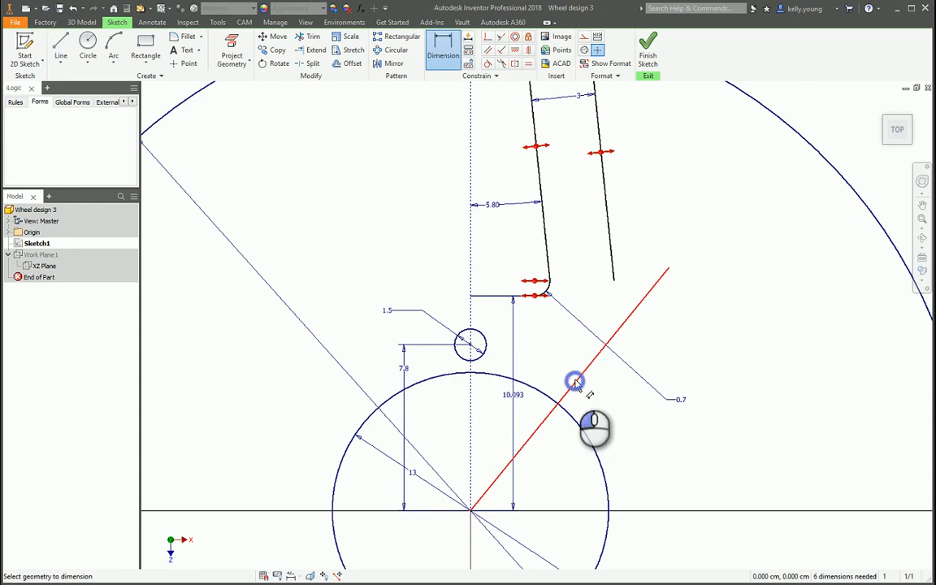
{"action": "left_click", "coordinate": [574, 382]}
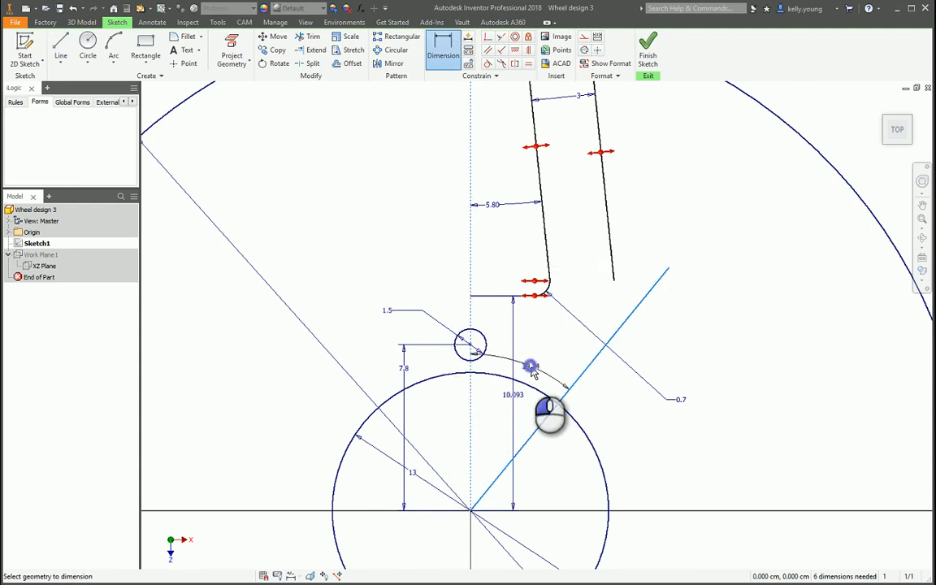
{"action": "left_click", "coordinate": [530, 367]}
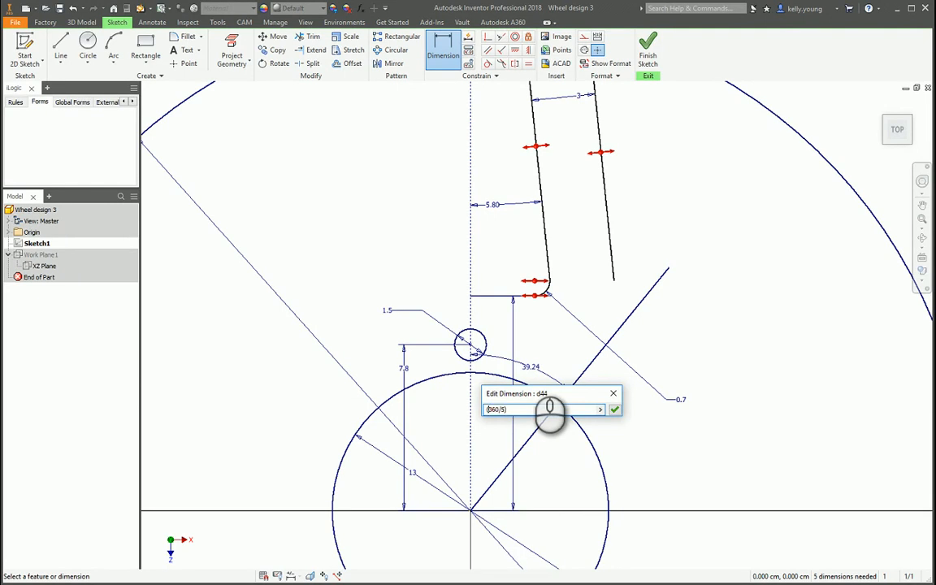
{"action": "key", "text": "Return"}
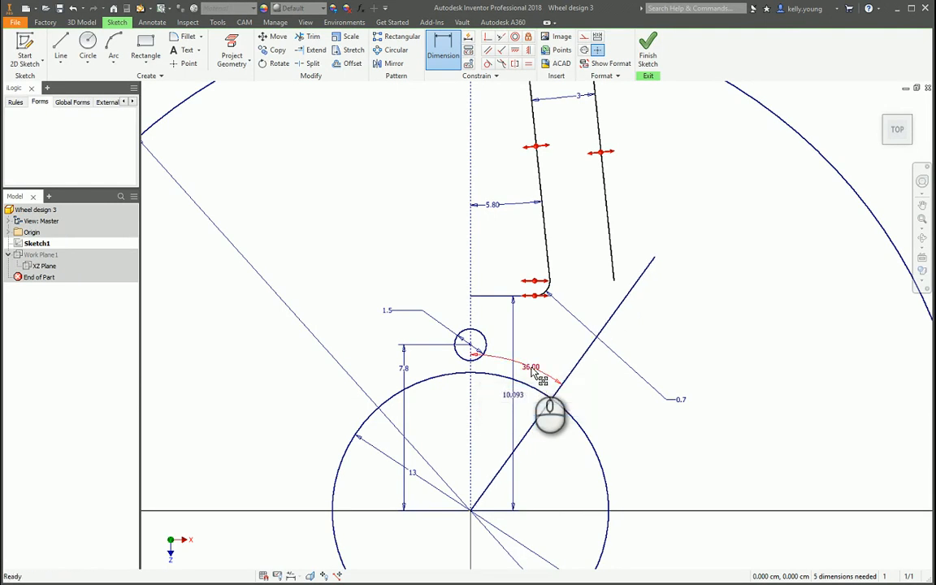
{"action": "left_click", "coordinate": [530, 367]}
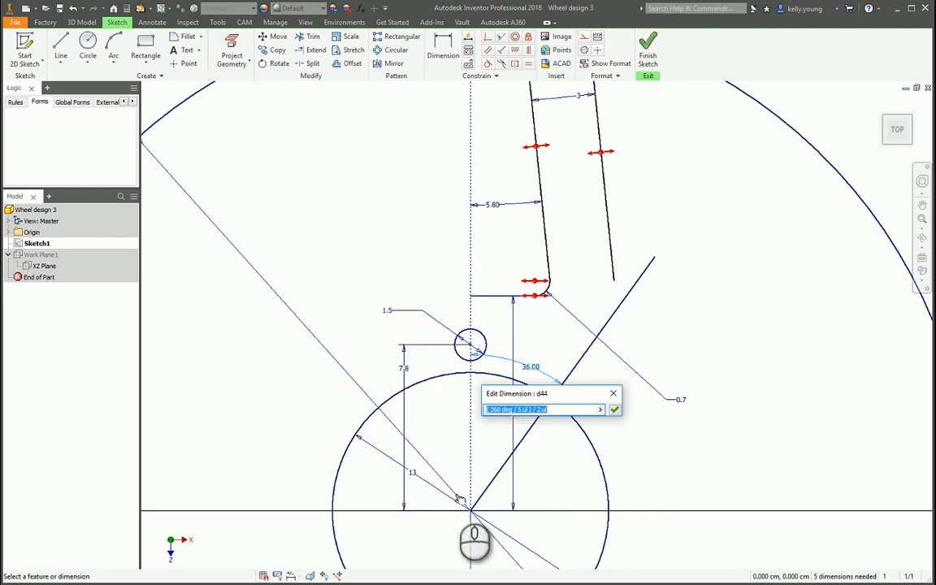
{"action": "key", "text": "Escape"}
{"action": "key", "text": "l"}
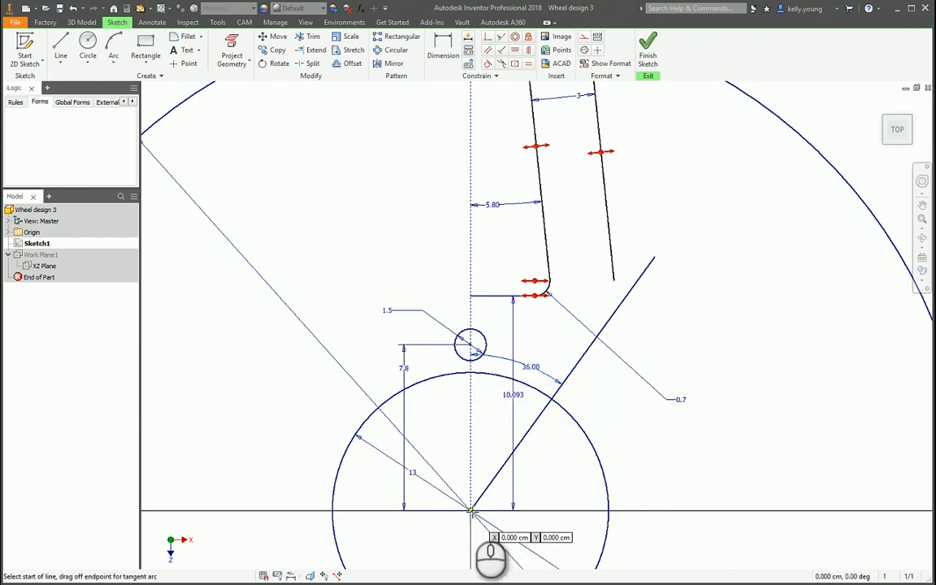
{"action": "left_click", "coordinate": [470, 509]}
{"action": "left_click", "coordinate": [368, 238]}
{"action": "key", "text": "Escape"}
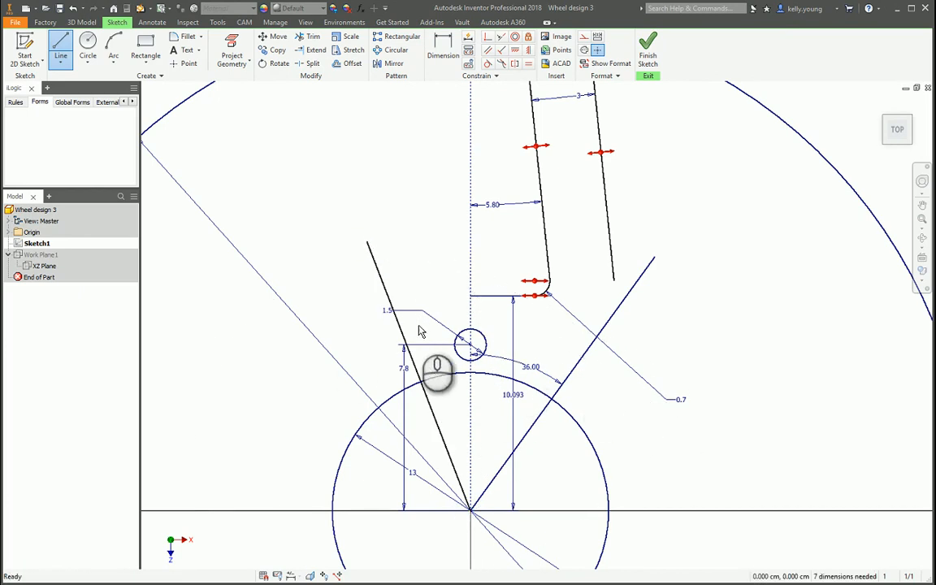
{"action": "key", "text": "ctrl+z"}
Draw a three-point arc from the lower part of the outer spoke line to the upper part of the slanted line
{"action": "scroll", "coordinate": [626, 325], "scroll_direction": "up", "scroll_amount": 3}
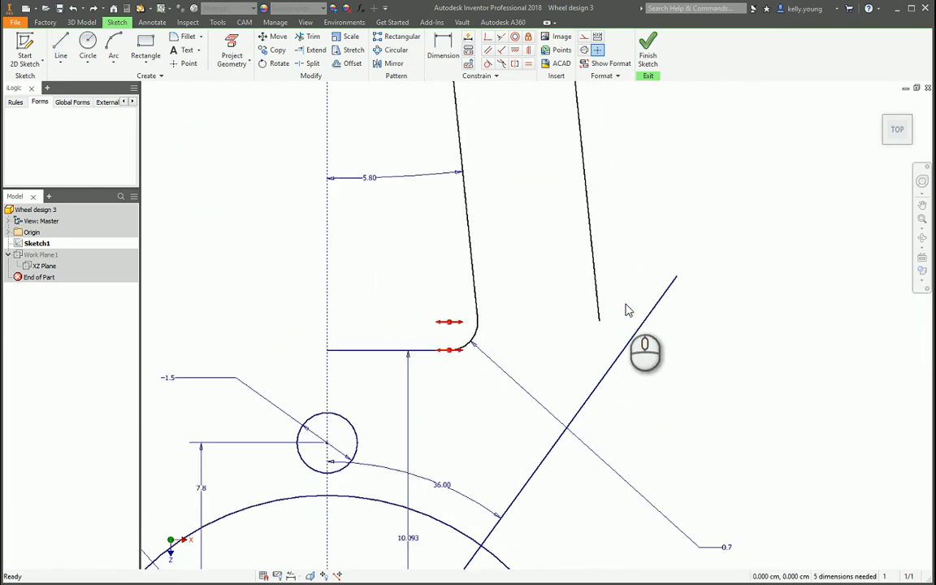
{"action": "scroll", "coordinate": [621, 359], "scroll_direction": "down", "scroll_amount": 3}
{"action": "scroll", "coordinate": [617, 351], "scroll_direction": "up", "scroll_amount": 2}
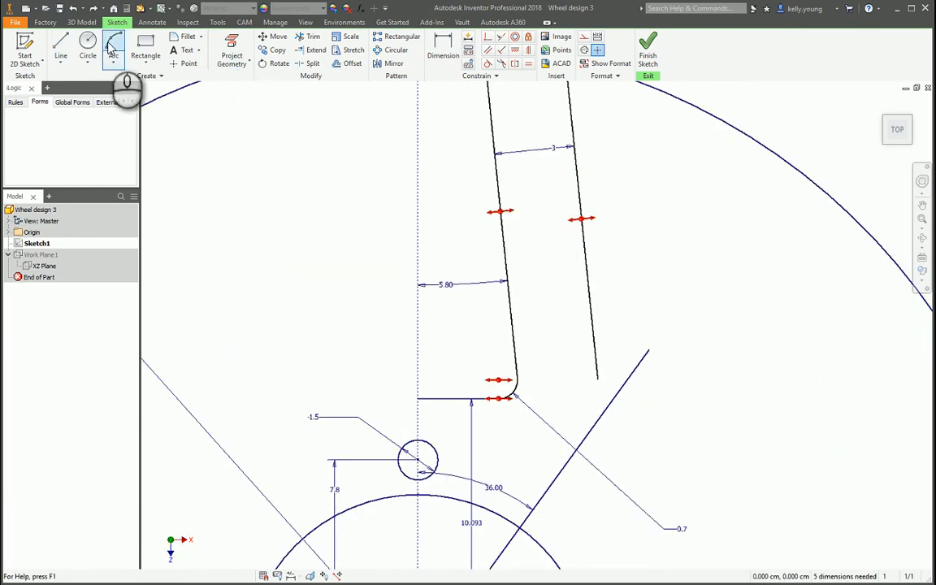
{"action": "left_click", "coordinate": [113, 47]}
{"action": "left_click", "coordinate": [587, 276]}
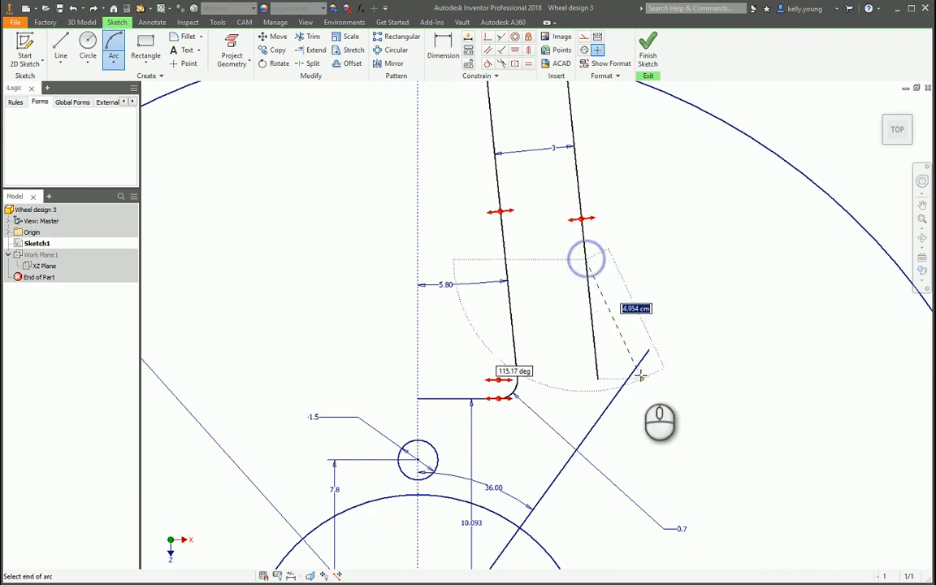
{"action": "left_click", "coordinate": [637, 365]}
{"action": "left_click", "coordinate": [615, 343]}
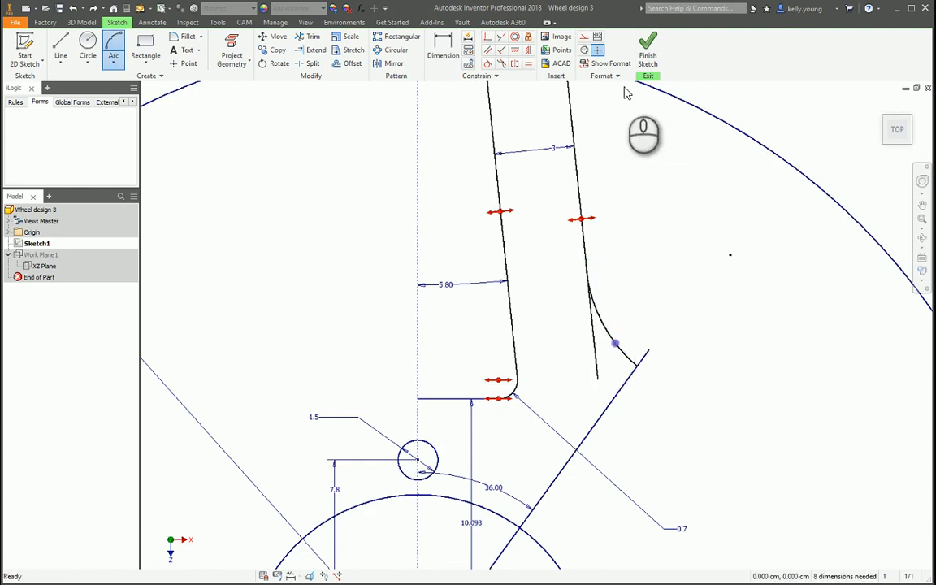
Make the new arc tangent to the outer spoke line
{"action": "left_click", "coordinate": [487, 64]}
{"action": "left_click", "coordinate": [592, 328]}
{"action": "left_click", "coordinate": [626, 359]}
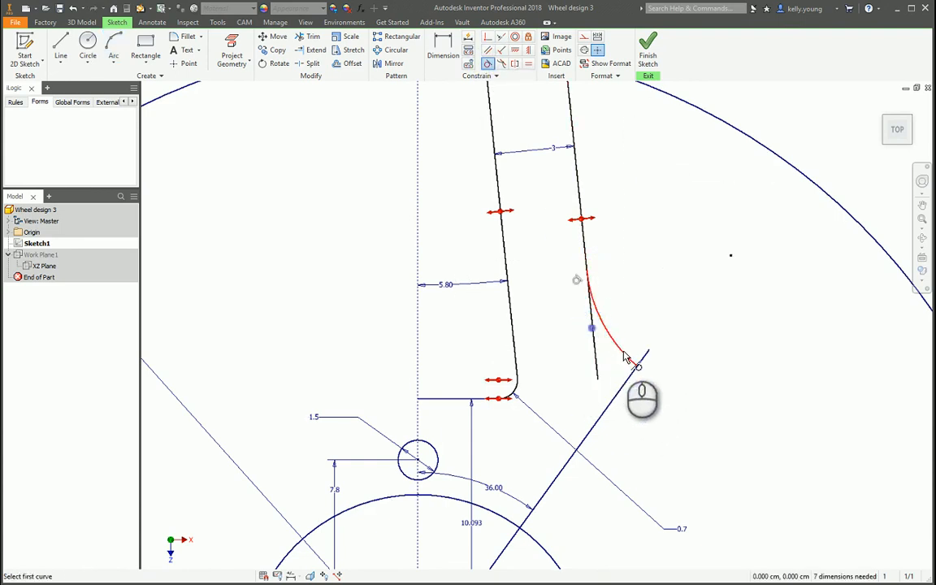
{"action": "key", "text": "Escape"}
Trim the leftover end of the outer spoke line below the arc's tangent point
{"action": "middle_click_drag", "start_coordinate": [606, 422], "coordinate": [582, 248]}
{"action": "key", "text": "x"}
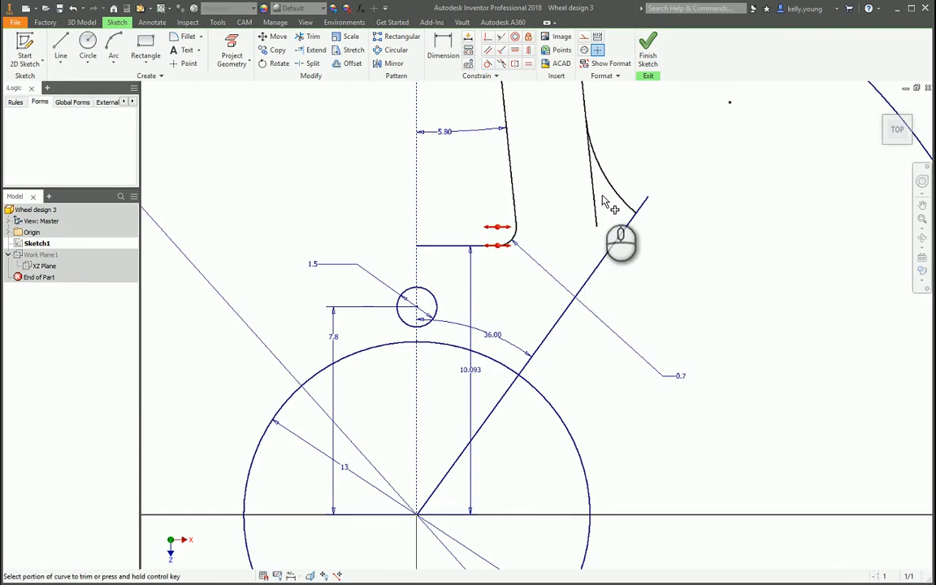
{"action": "left_click", "coordinate": [595, 200]}
{"action": "key", "text": "Escape"}
Draw a circle centered on the wheel center out to the arc's lower end and make that endpoint coincident with the circle
{"action": "key", "text": "c"}
{"action": "left_click", "coordinate": [417, 515]}
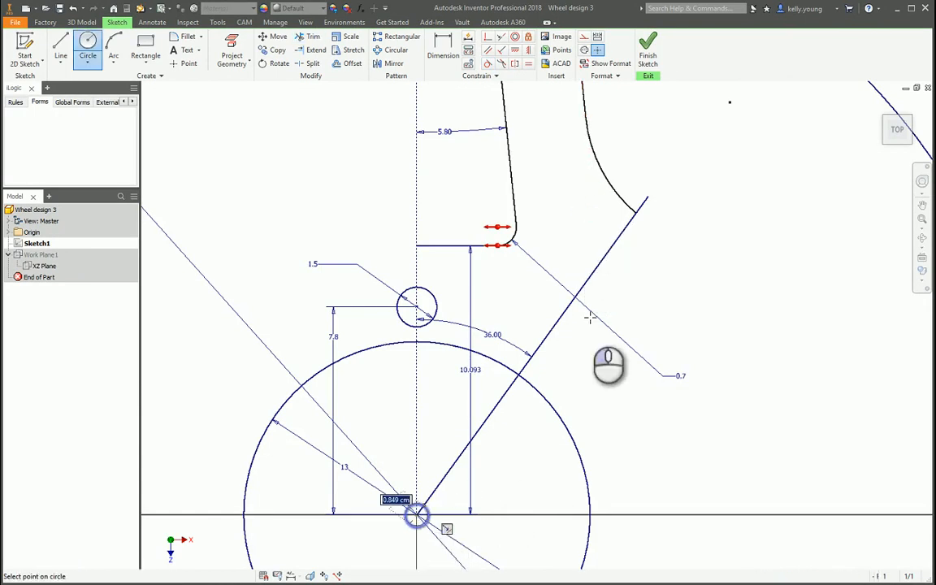
{"action": "left_click", "coordinate": [641, 213]}
{"action": "key", "text": "Escape"}
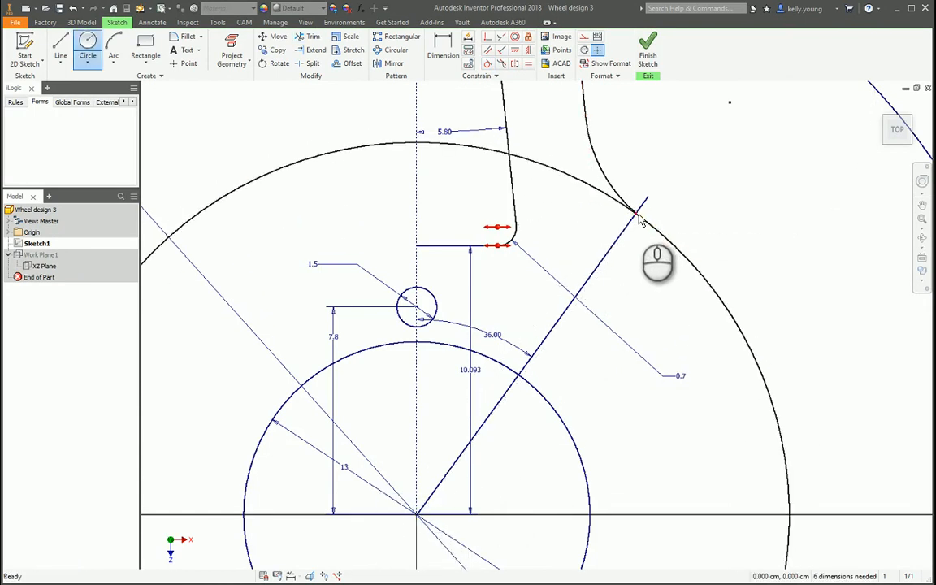
{"action": "left_click", "coordinate": [487, 36]}
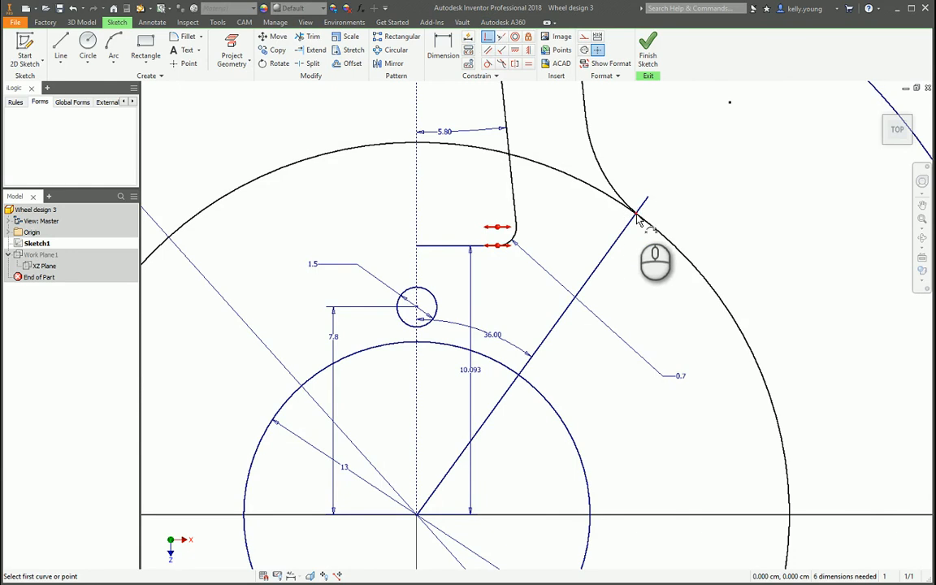
{"action": "left_click", "coordinate": [637, 210]}
{"action": "left_click", "coordinate": [680, 241]}
{"action": "key", "text": "Escape"}
Make the arc tangent to the new middle circle
{"action": "scroll", "coordinate": [629, 223], "scroll_direction": "down", "scroll_amount": 5}
{"action": "middle_click_drag", "start_coordinate": [630, 223], "coordinate": [610, 269]}
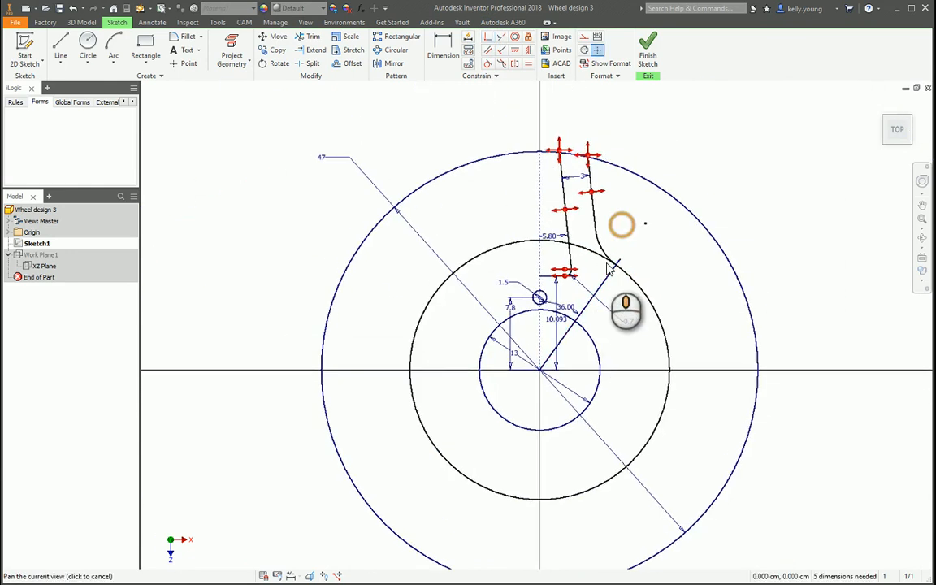
{"action": "scroll", "coordinate": [610, 271], "scroll_direction": "up", "scroll_amount": 4}
{"action": "left_click", "coordinate": [487, 64]}
{"action": "left_click", "coordinate": [612, 274]}
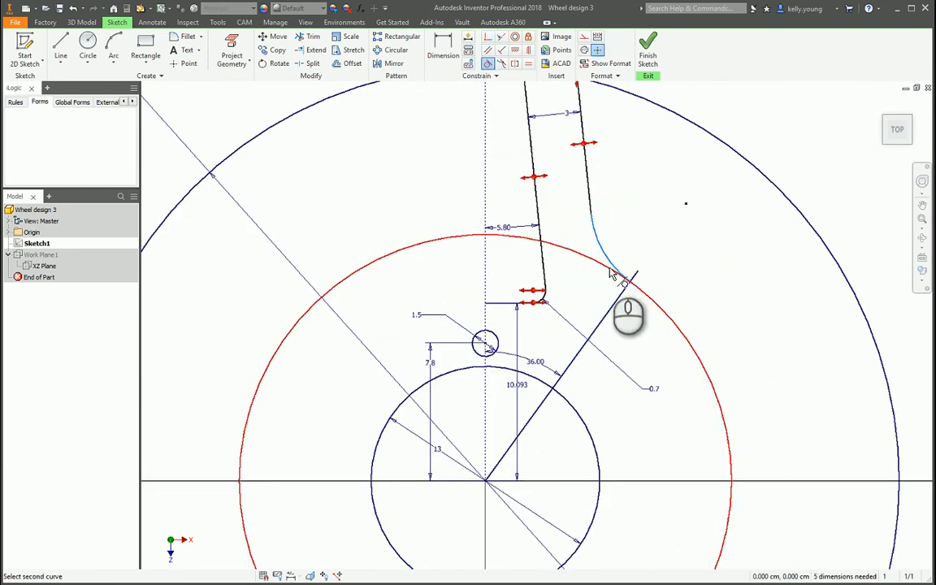
{"action": "left_click", "coordinate": [619, 285]}
{"action": "key", "text": "Escape"}
Dimension the middle circle's diameter at 30 cm
{"action": "key", "text": "d"}
{"action": "left_click", "coordinate": [649, 239]}
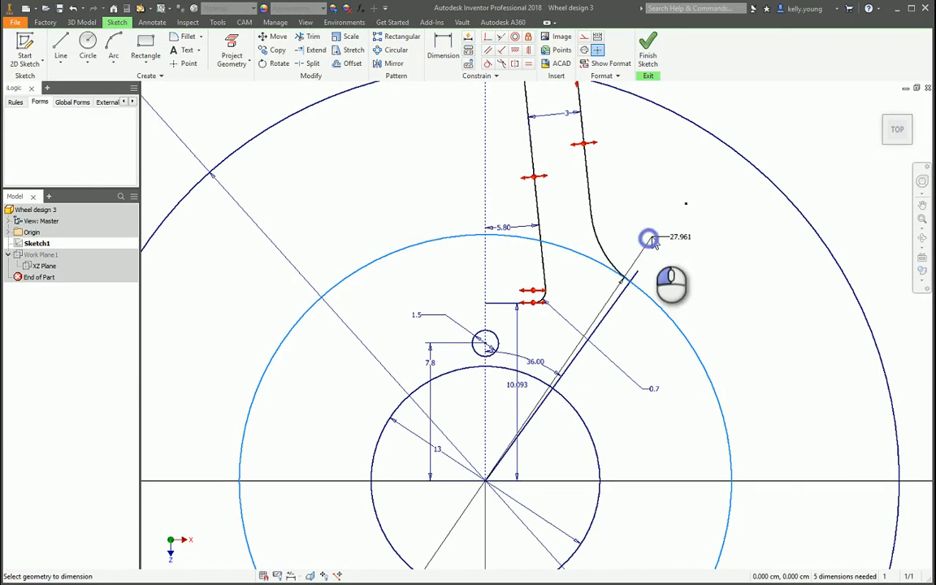
{"action": "left_click", "coordinate": [650, 241]}
{"action": "type", "text": "30"}
{"action": "key", "text": "Return"}
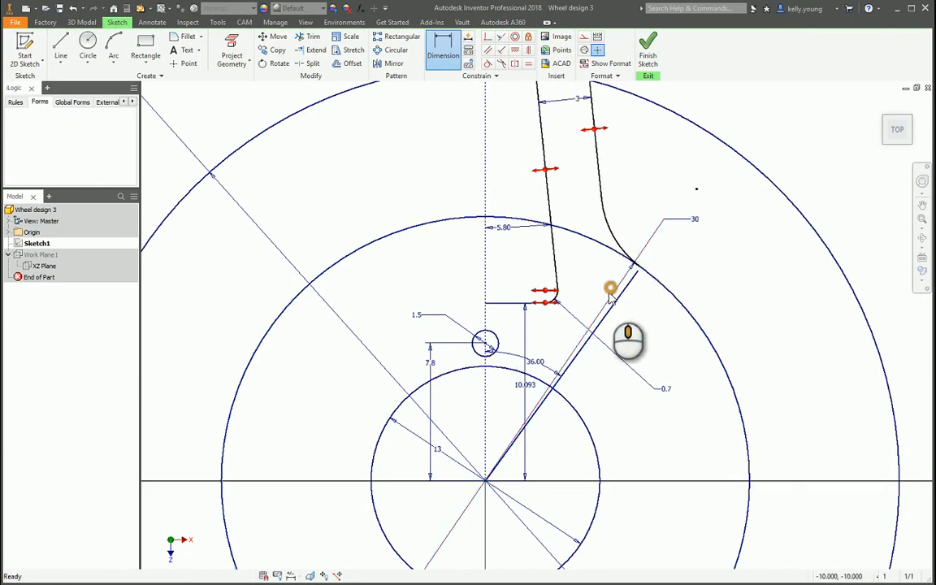
Trim the ends of both spoke lines that extend beyond the outer wheel circle
{"action": "middle_click_drag", "start_coordinate": [609, 293], "coordinate": [566, 389]}
{"action": "key", "text": "x"}
{"action": "scroll", "coordinate": [505, 150], "scroll_direction": "up", "scroll_amount": 5}
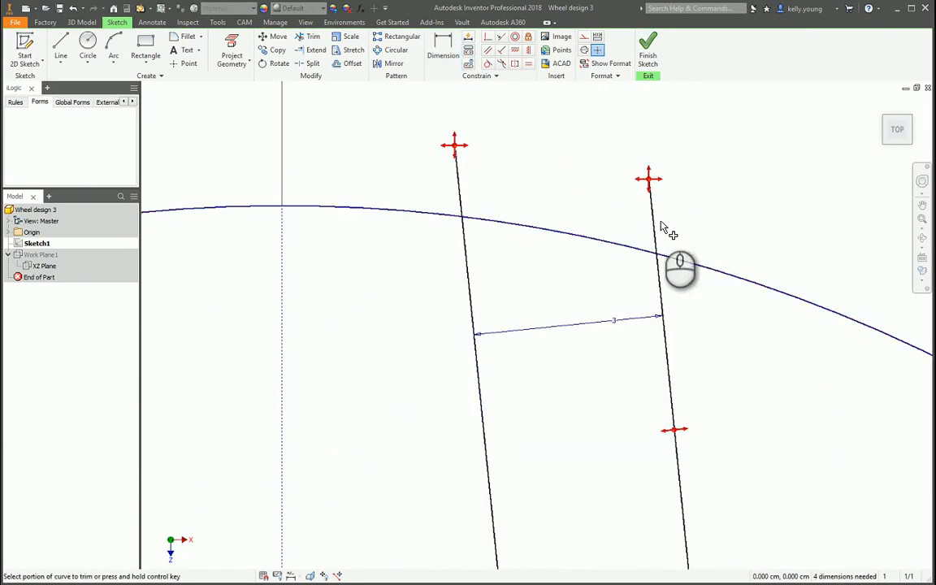
{"action": "left_click_drag", "start_coordinate": [683, 226], "coordinate": [382, 163]}
{"action": "key", "text": "Escape"}
Dimension the horizontal distance from the vertical construction line to the center of the 0.7 cm corner fillet at 3.4 cm
{"action": "scroll", "coordinate": [548, 203], "scroll_direction": "down", "scroll_amount": 6}
{"action": "scroll", "coordinate": [554, 241], "scroll_direction": "up", "scroll_amount": 4}
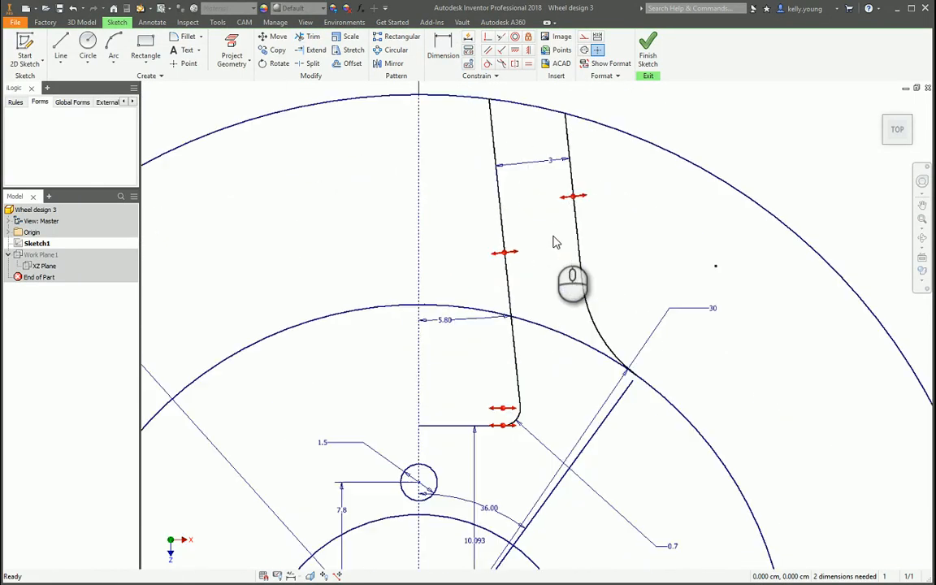
{"action": "middle_click_drag", "start_coordinate": [621, 360], "coordinate": [622, 281]}
{"action": "middle_click_drag", "start_coordinate": [566, 253], "coordinate": [572, 328]}
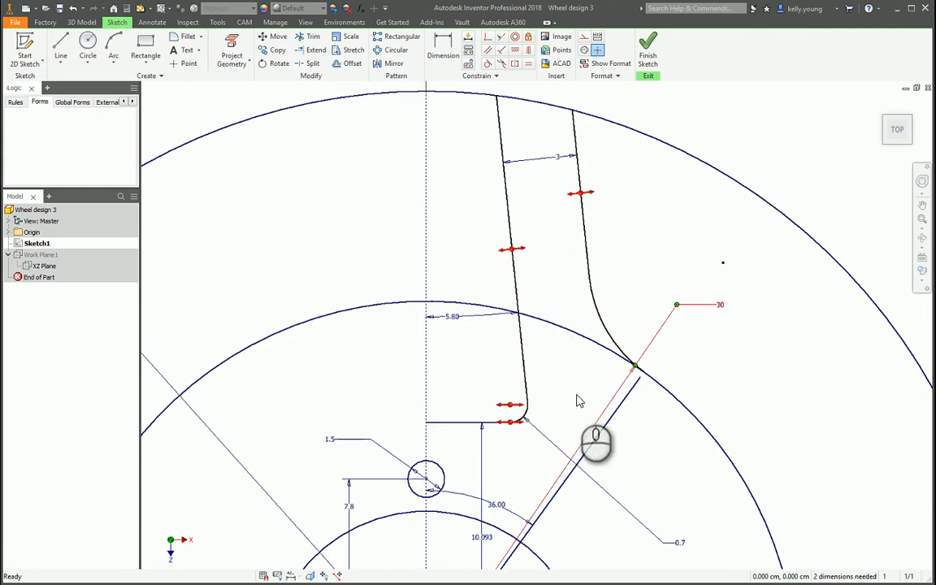
{"action": "middle_click_drag", "start_coordinate": [520, 392], "coordinate": [545, 352]}
{"action": "key", "text": "d"}
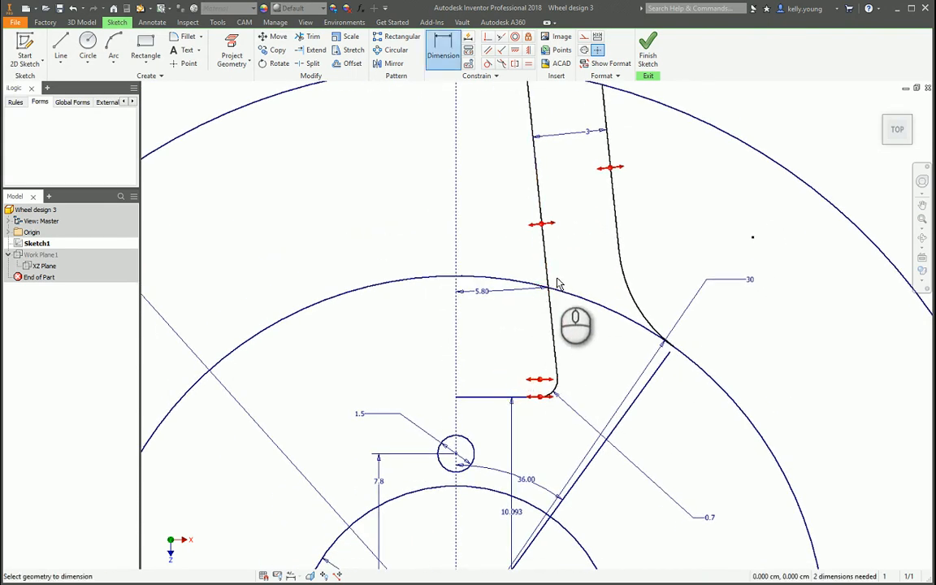
{"action": "key", "text": "Escape"}
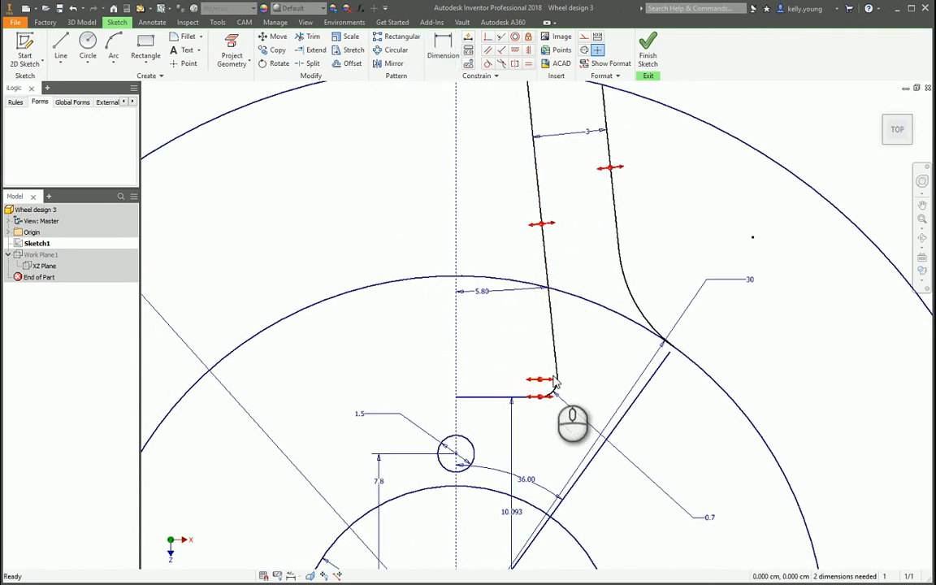
{"action": "left_click", "coordinate": [490, 400]}
{"action": "left_click", "coordinate": [491, 368]}
{"action": "type", "text": "3."}
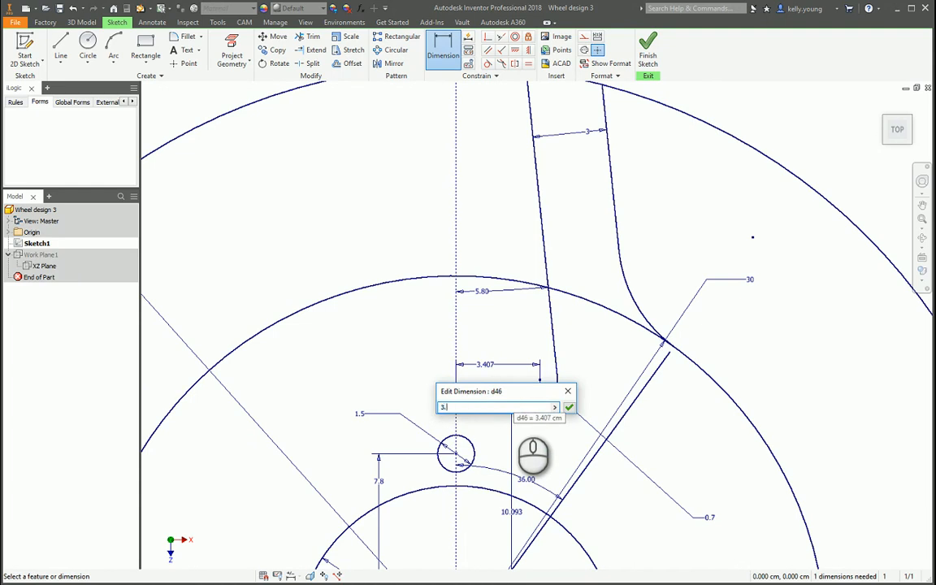
{"action": "type", "text": "4"}
{"action": "key", "text": "Return"}
Show all degrees of freedom in the sketch to locate the geometry that is still free
{"action": "scroll", "coordinate": [505, 370], "scroll_direction": "up", "scroll_amount": 5}
{"action": "scroll", "coordinate": [502, 352], "scroll_direction": "down", "scroll_amount": 3}
{"action": "mouse_move", "coordinate": [502, 353]}
{"action": "middle_mouse_down"}
{"action": "mouse_move", "coordinate": [521, 328]}
{"action": "mouse_move", "coordinate": [517, 250]}
{"action": "middle_mouse_up"}
{"action": "scroll", "coordinate": [840, 516], "scroll_direction": "up", "scroll_amount": 4}
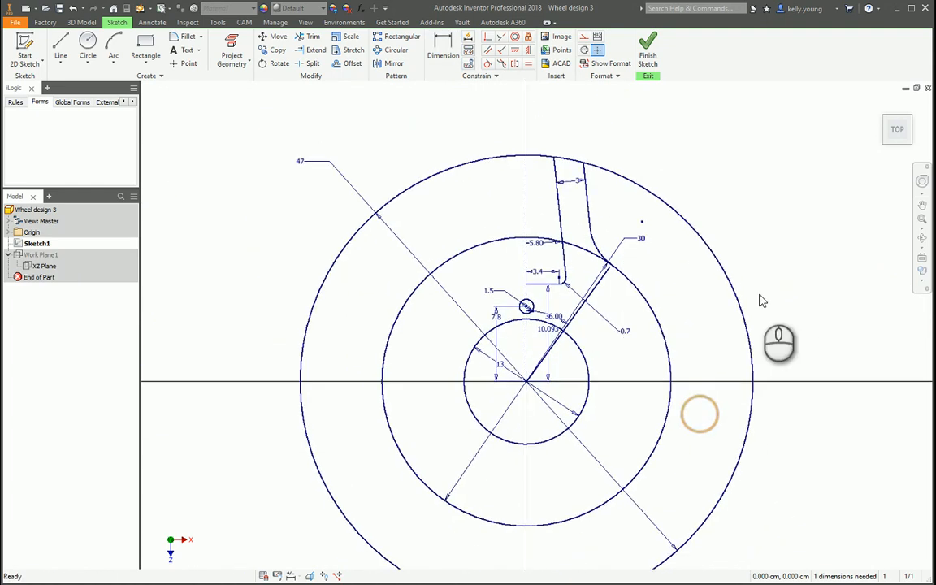
{"action": "right_click", "coordinate": [778, 270]}
{"action": "left_click", "coordinate": [783, 347]}
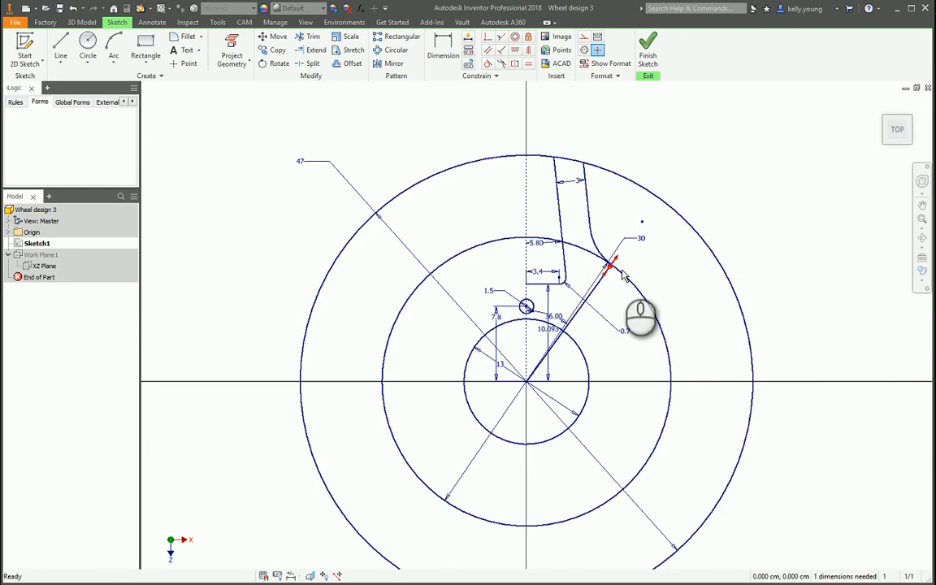
Extend the slanted line's free outer end to the middle circle where the arc ends
{"action": "scroll", "coordinate": [548, 252], "scroll_direction": "down", "scroll_amount": 5}
{"action": "scroll", "coordinate": [551, 272], "scroll_direction": "up", "scroll_amount": 4}
{"action": "key", "text": "x"}
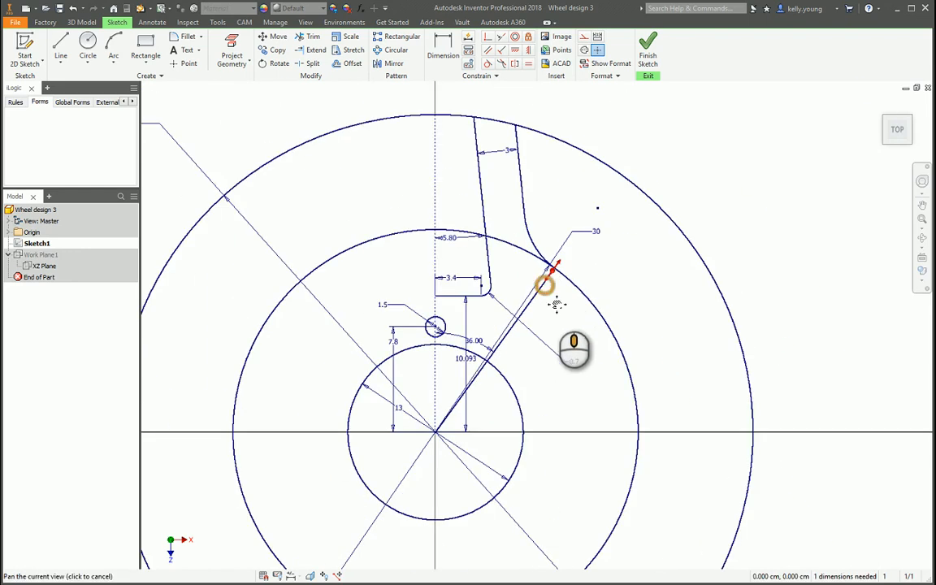
{"action": "scroll", "coordinate": [561, 321], "scroll_direction": "down", "scroll_amount": 4}
{"action": "left_click", "coordinate": [559, 319], "text": "shift"}
{"action": "scroll", "coordinate": [579, 291], "scroll_direction": "down", "scroll_amount": 5}
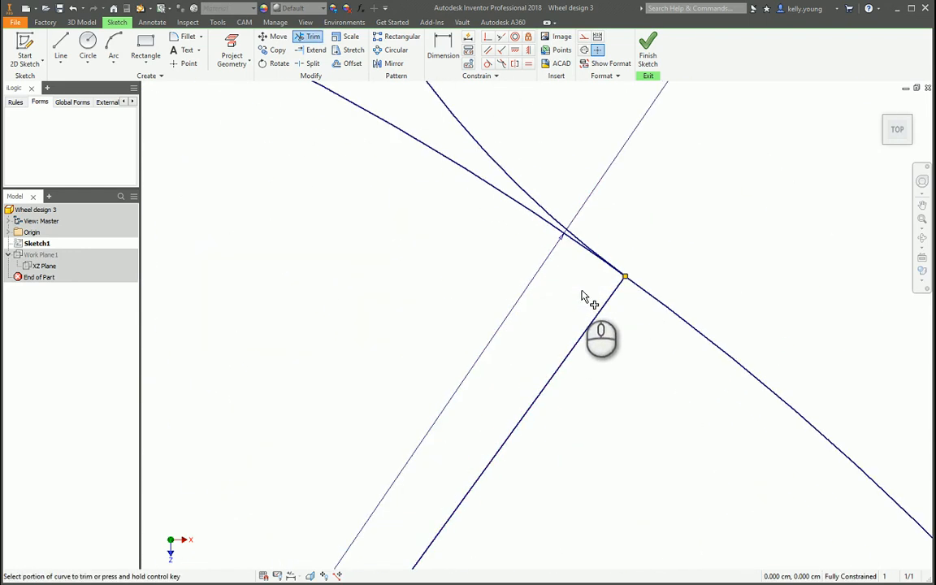
{"action": "key", "text": "Escape"}
Convert the middle circle to construction geometry
{"action": "scroll", "coordinate": [623, 272], "scroll_direction": "down", "scroll_amount": 3}
{"action": "scroll", "coordinate": [626, 290], "scroll_direction": "up", "scroll_amount": 5}
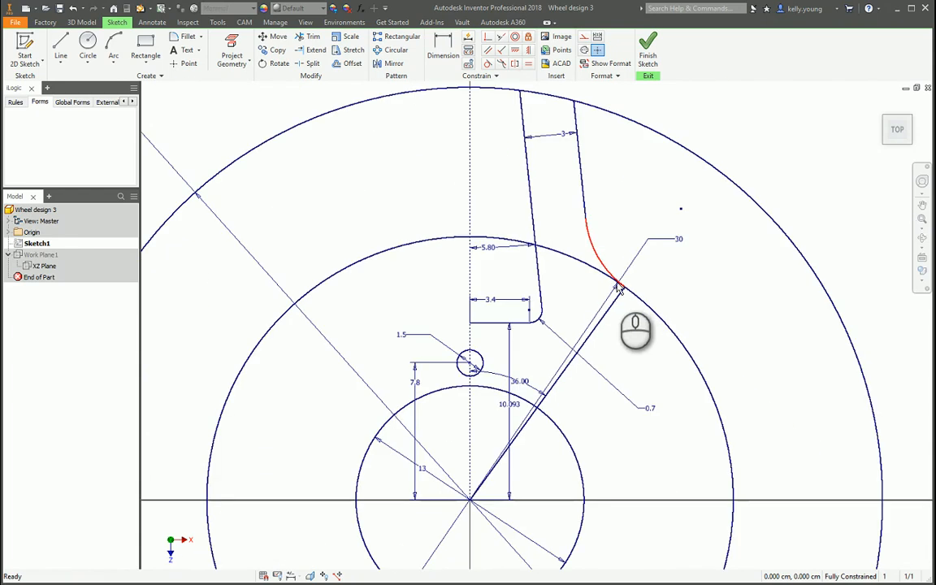
{"action": "left_click", "coordinate": [586, 40]}
{"action": "scroll", "coordinate": [625, 317], "scroll_direction": "down", "scroll_amount": 5}
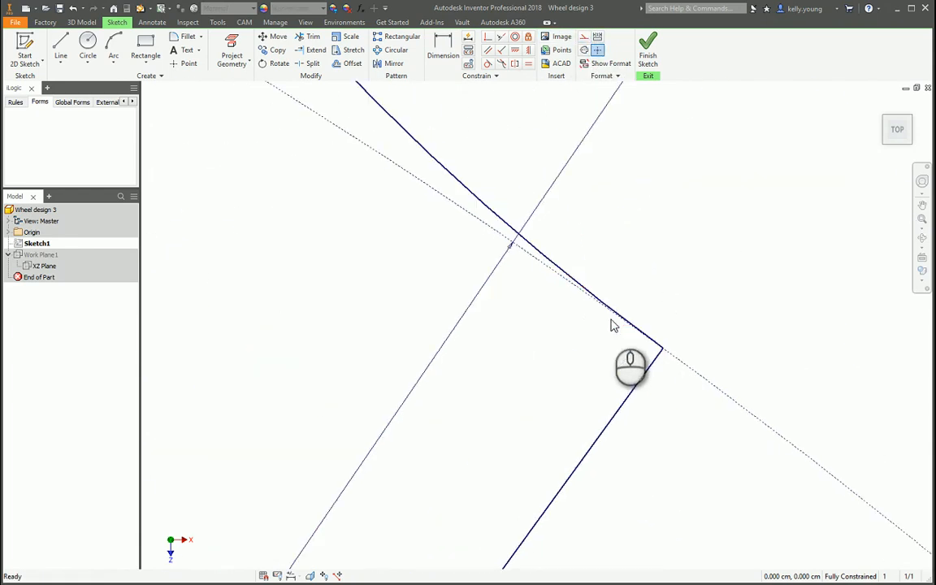
{"action": "scroll", "coordinate": [615, 325], "scroll_direction": "up", "scroll_amount": 5}
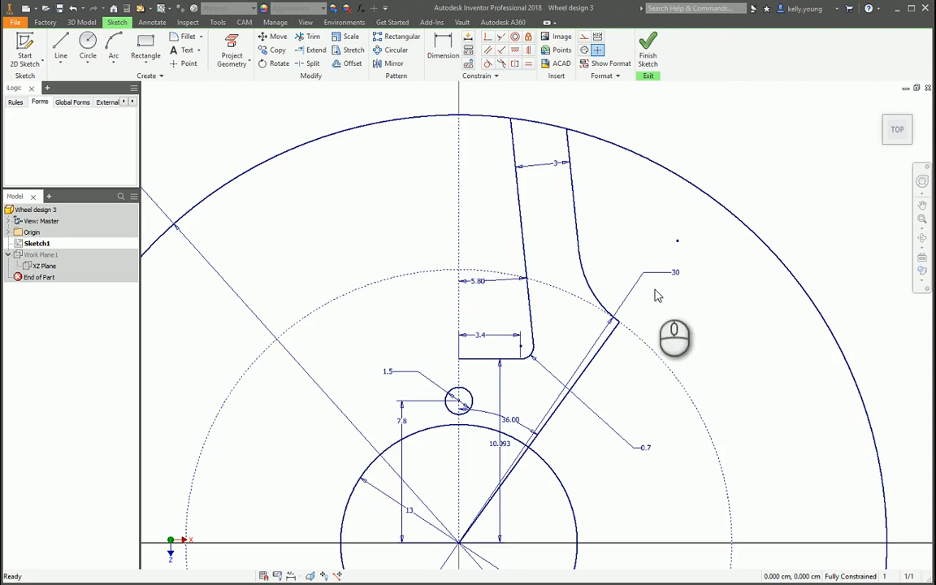
Set the middle construction circle's diameter to 28 cm
{"action": "middle_click_drag", "start_coordinate": [655, 297], "coordinate": [683, 271]}
{"action": "double_click", "coordinate": [702, 220]}
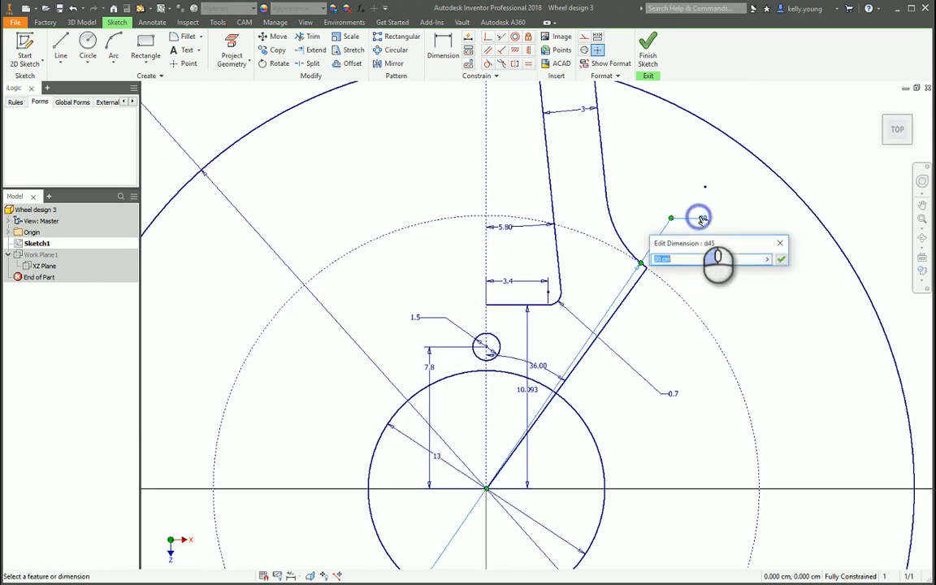
{"action": "type", "text": "28"}
{"action": "key", "text": "Return"}
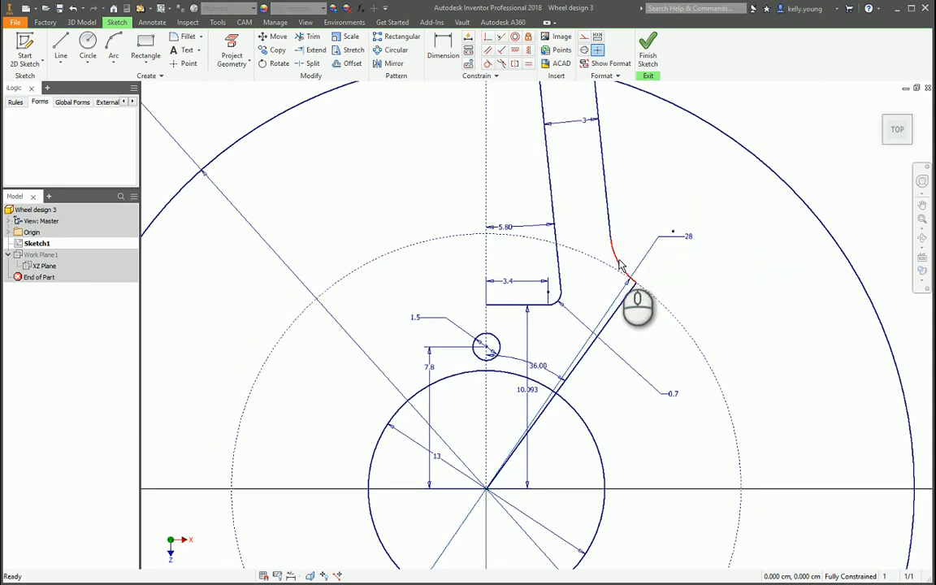
Undo the last diameter change on the middle construction circle
{"action": "key", "text": "ctrl+z"}
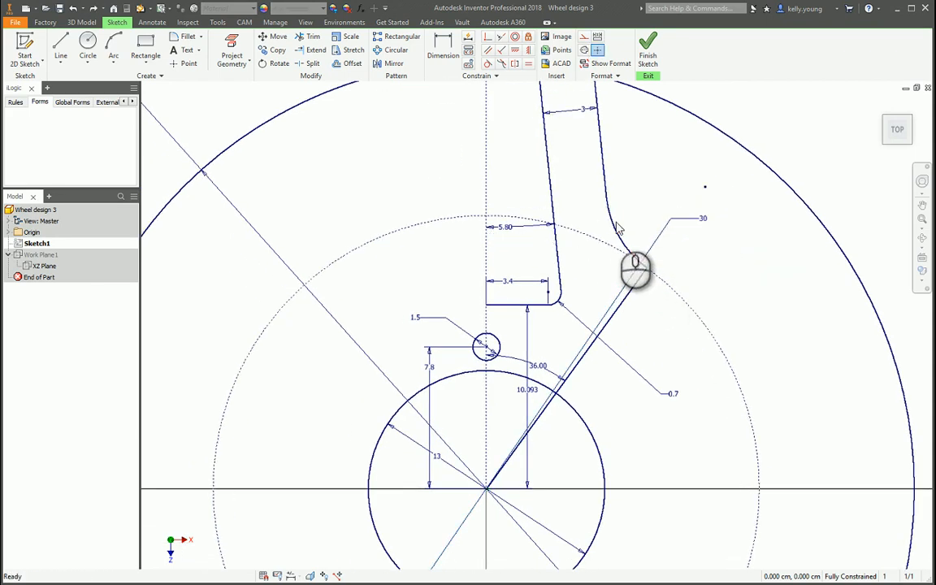
{"action": "middle_click_drag", "start_coordinate": [617, 230], "coordinate": [545, 284]}
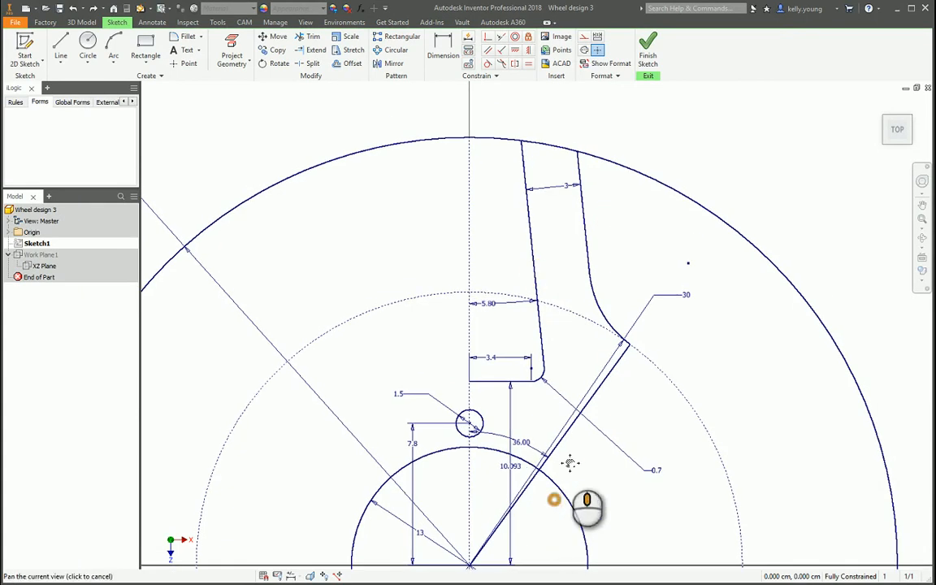
Trim the slanted line inside the hub circle and trim the hub circle down to the arc between the centerline and slanted line
{"action": "middle_click_drag", "start_coordinate": [570, 462], "coordinate": [573, 383]}
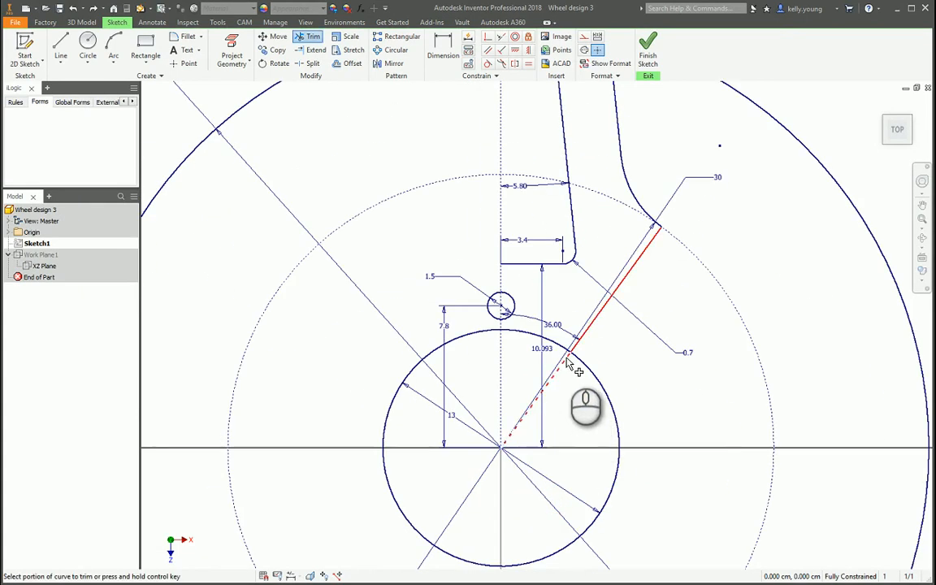
{"action": "left_click", "coordinate": [575, 368]}
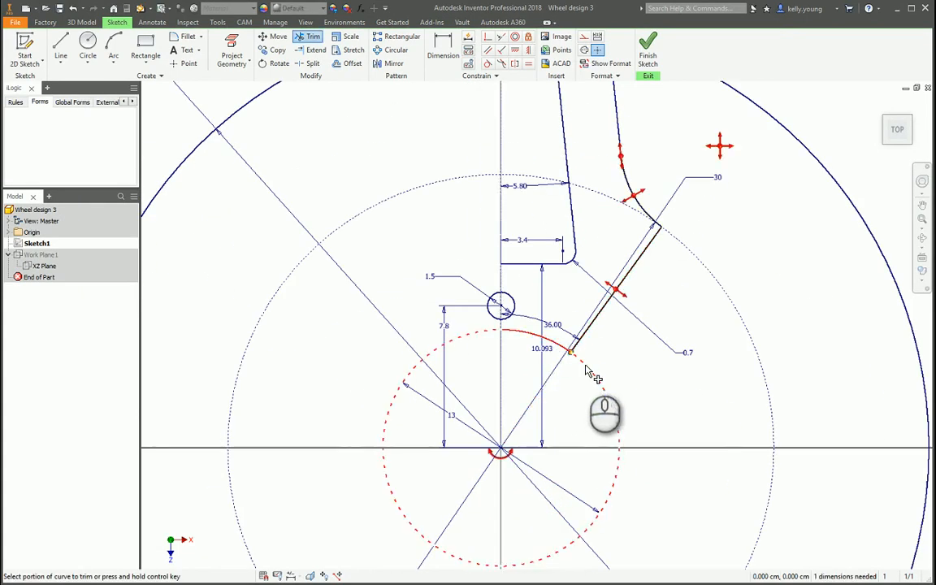
{"action": "left_click", "coordinate": [585, 370]}
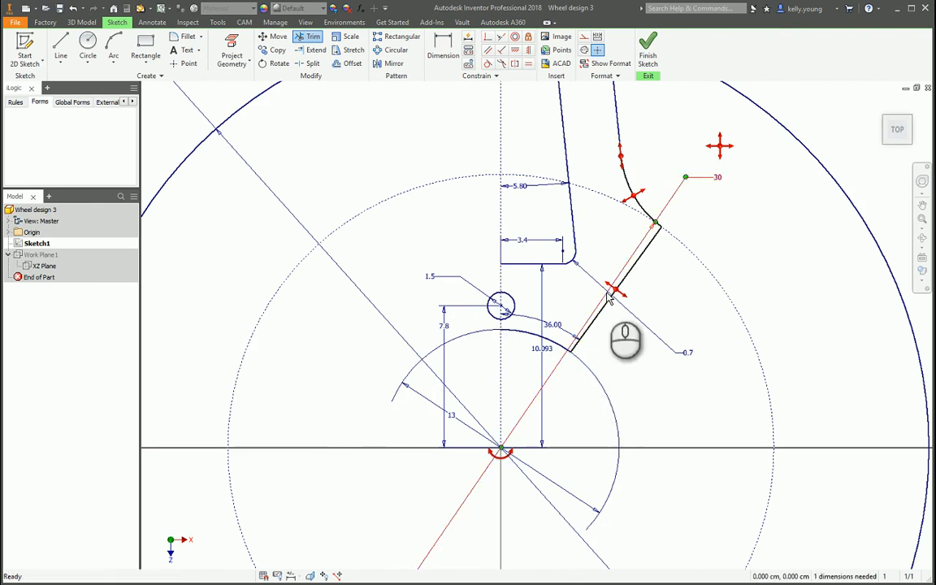
Move the 36° angle dimension outward from the hub arc and move the slanted line's outer end to test its freedom
{"action": "middle_click_drag", "start_coordinate": [606, 298], "coordinate": [606, 371]}
{"action": "key", "text": "d"}
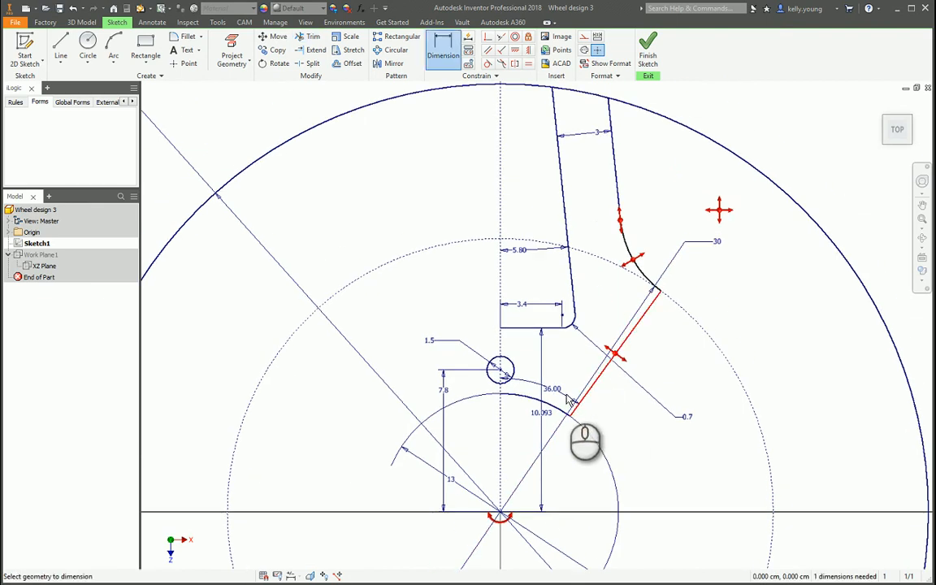
{"action": "key", "text": "Escape"}
{"action": "left_click_drag", "start_coordinate": [553, 391], "coordinate": [571, 360]}
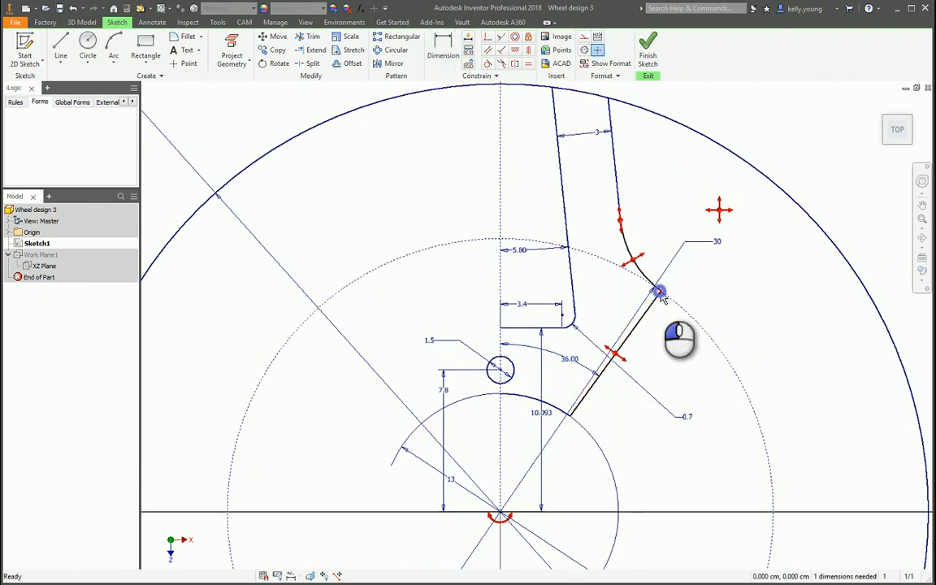
{"action": "mouse_move", "coordinate": [662, 296]}
{"action": "left_mouse_down"}
{"action": "mouse_move", "coordinate": [678, 339]}
{"action": "mouse_move", "coordinate": [652, 327]}
{"action": "mouse_move", "coordinate": [647, 352]}
{"action": "mouse_move", "coordinate": [665, 377]}
{"action": "left_mouse_up"}
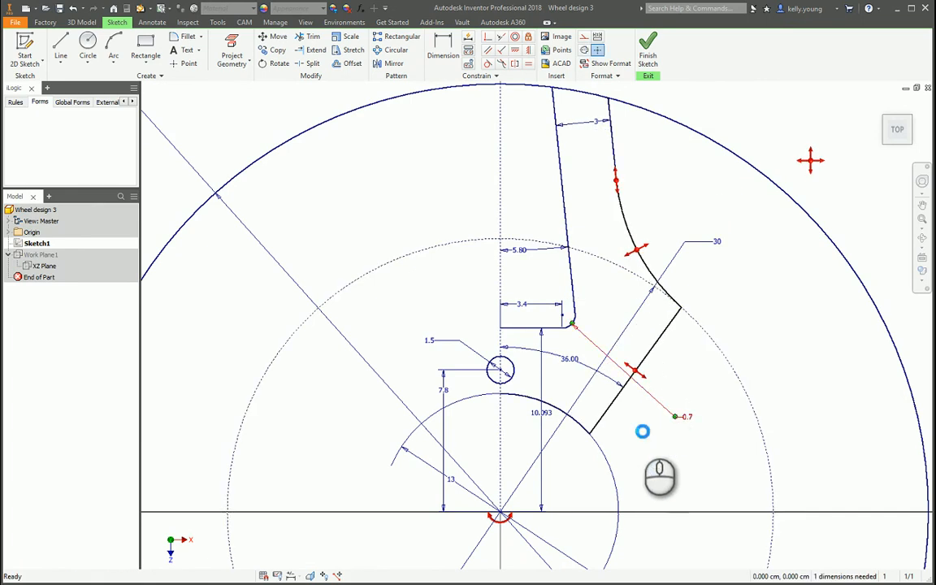
Constrain the slanted line coincident with the circles' center point and open its 36° angle dimension
{"action": "left_click", "coordinate": [488, 36]}
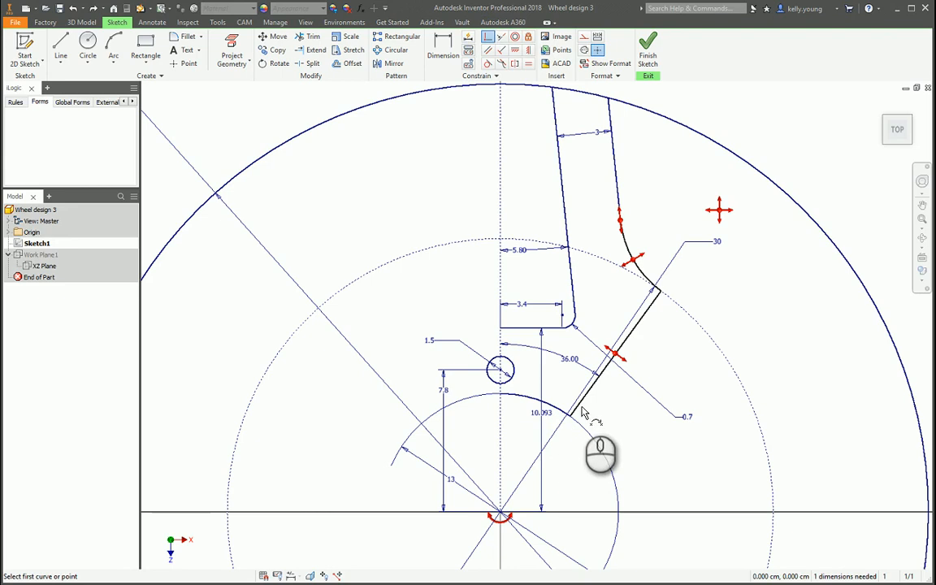
{"action": "left_click", "coordinate": [580, 412]}
{"action": "left_click", "coordinate": [502, 517]}
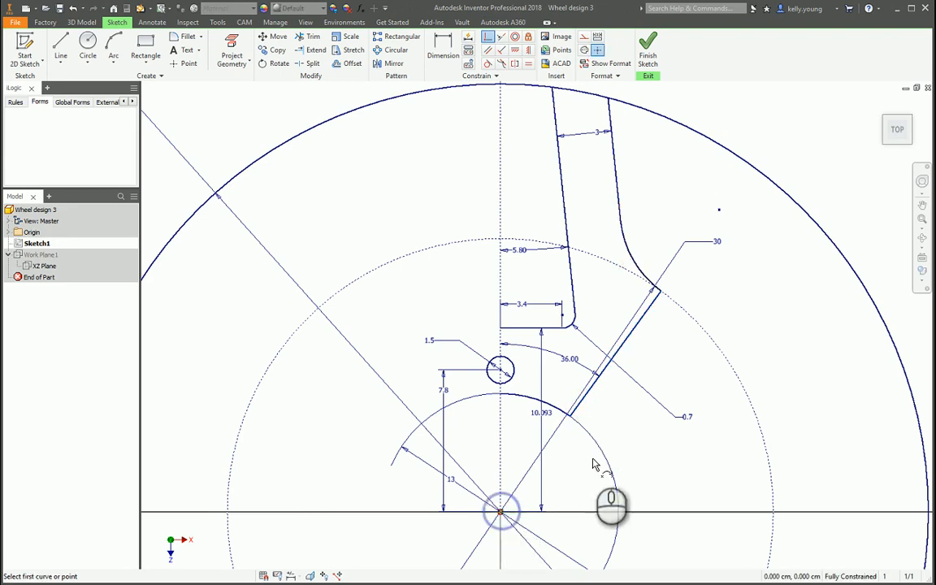
{"action": "key", "text": "Escape"}
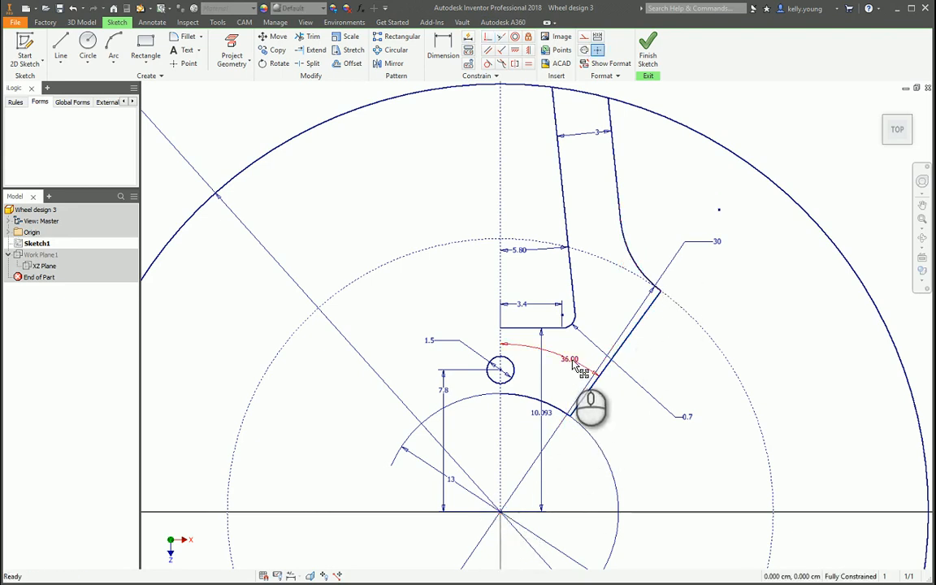
{"action": "double_click", "coordinate": [573, 364]}
{"action": "key", "text": "Escape"}
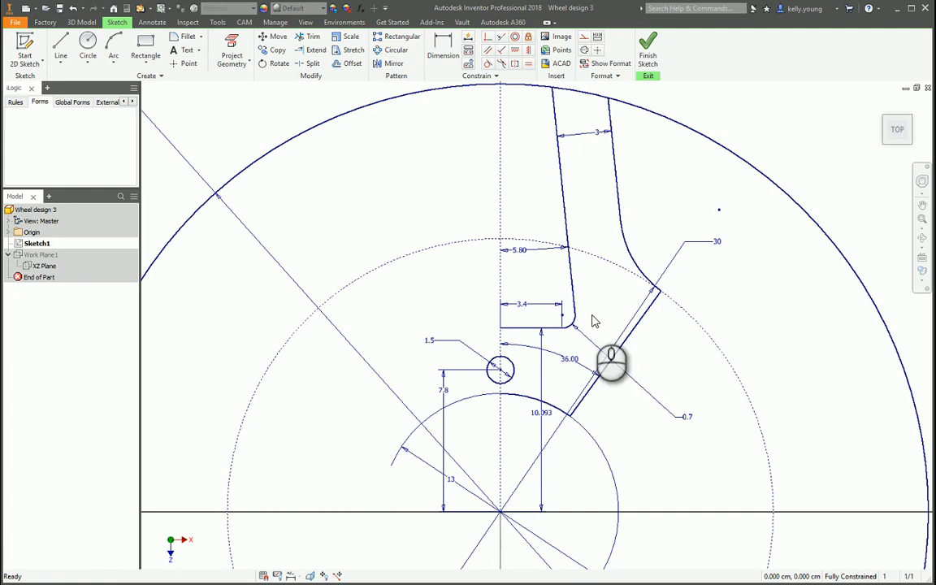
Draw a line along the centerline from the spoke's base edge to the hub arc, trimming it inside the small hole along with the hole's outer half
{"action": "mouse_move", "coordinate": [601, 392]}
{"action": "middle_mouse_down", "text": "shift"}
{"action": "mouse_move", "coordinate": [601, 355]}
{"action": "mouse_move", "coordinate": [629, 372]}
{"action": "mouse_move", "coordinate": [606, 362]}
{"action": "middle_mouse_up", "text": "shift"}
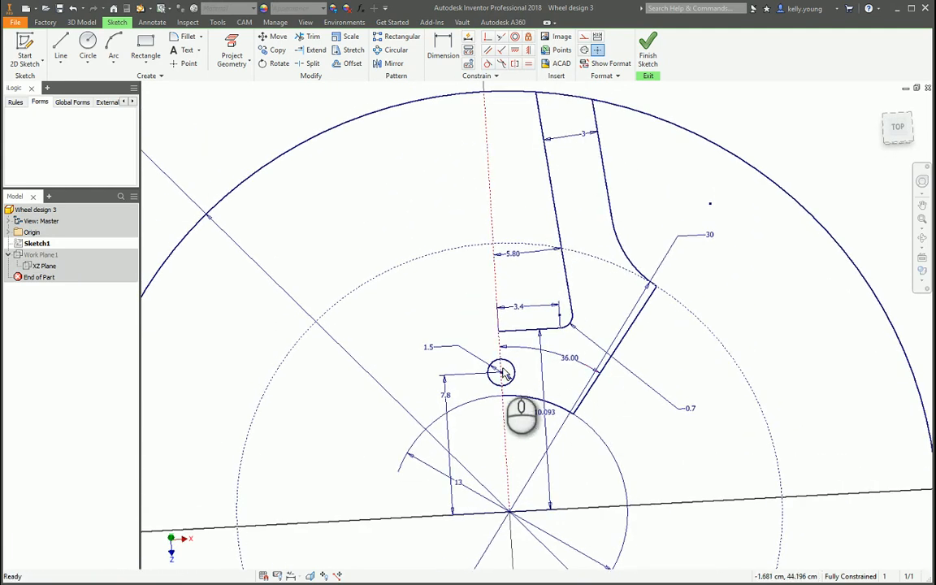
{"action": "key", "text": "l"}
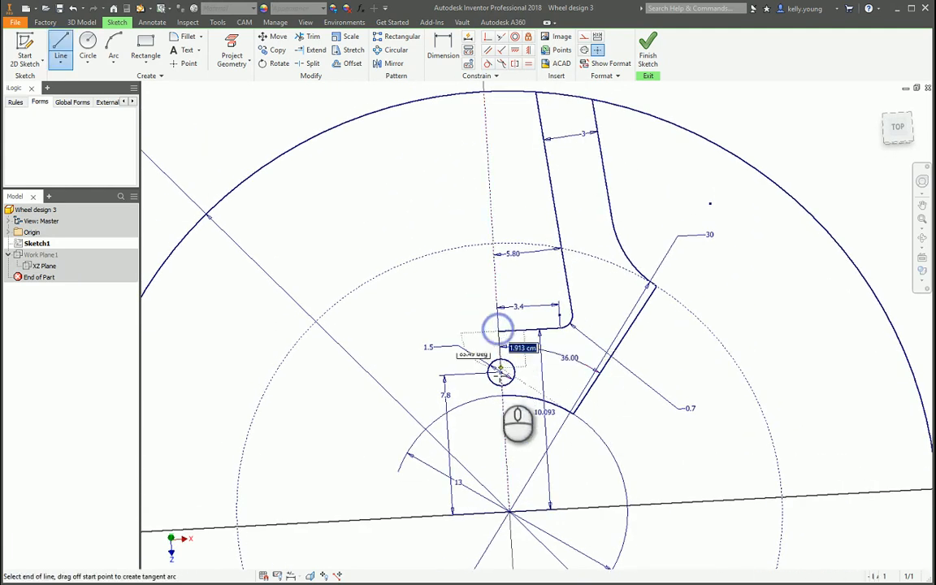
{"action": "key", "text": "c"}
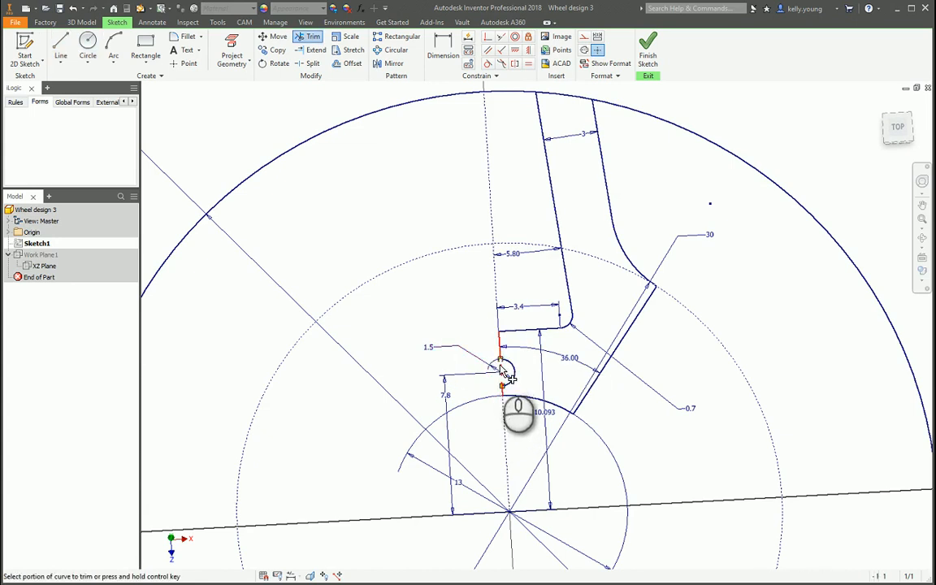
{"action": "left_click", "coordinate": [501, 367]}
{"action": "key", "text": "Escape"}
Trim the outer circle down to the short arc between the spoke's two side lines
{"action": "middle_click_drag", "start_coordinate": [522, 377], "coordinate": [496, 349], "text": "shift"}
{"action": "middle_click_drag", "start_coordinate": [586, 282], "coordinate": [626, 272], "text": "shift"}
{"action": "key", "text": "x"}
{"action": "left_click", "coordinate": [560, 137]}
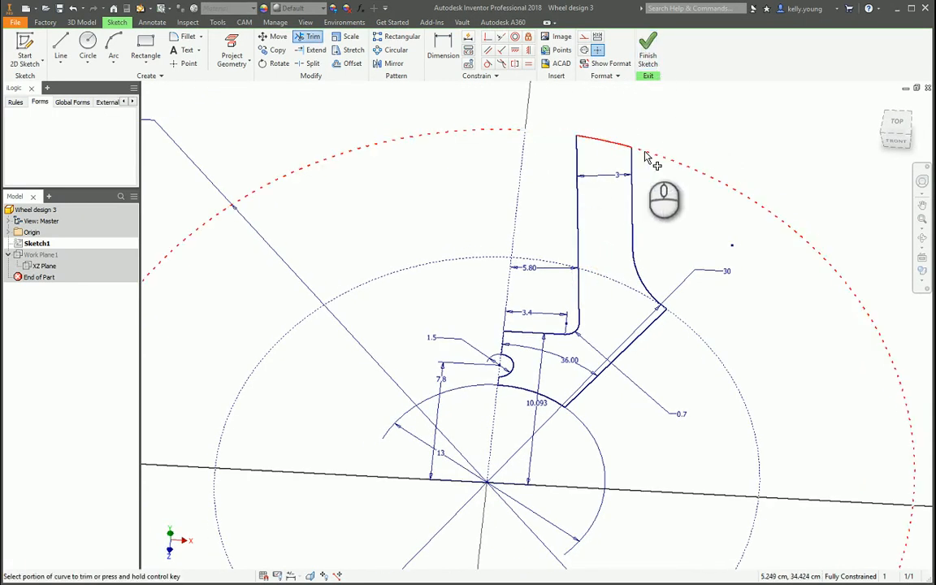
{"action": "left_click", "coordinate": [646, 152]}
{"action": "key", "text": "Escape"}
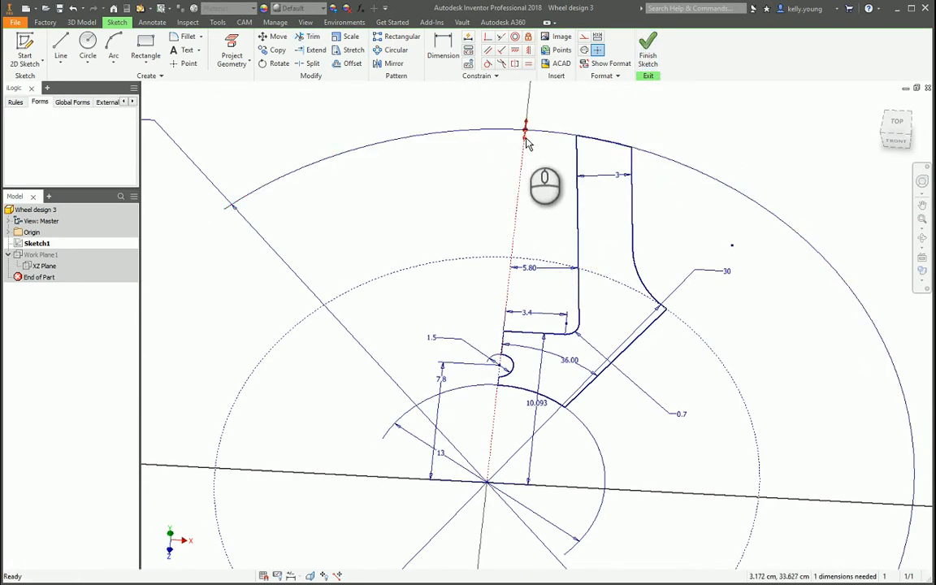
Constrain the free upper end of the vertical centerline coincident with the outer rim arc
{"action": "left_click", "coordinate": [488, 36]}
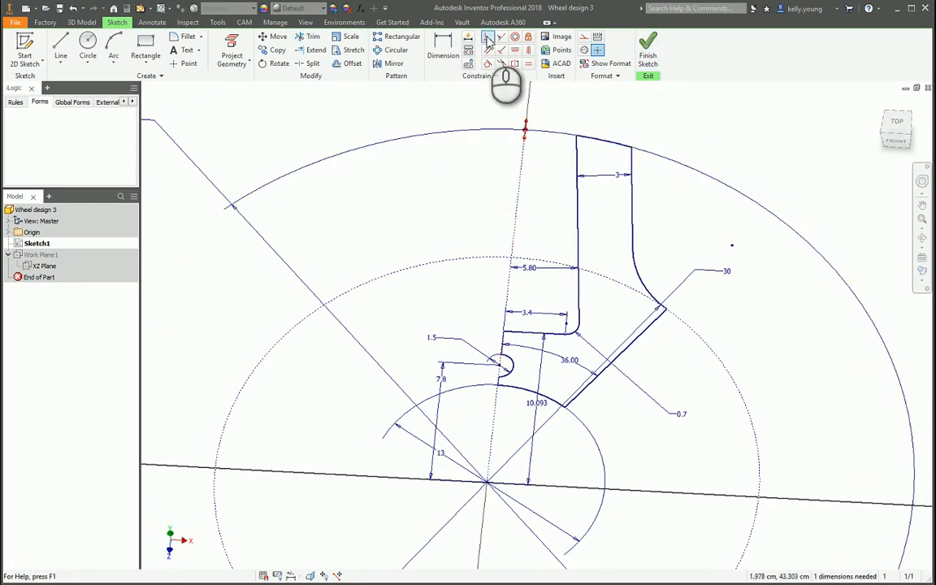
{"action": "left_click", "coordinate": [525, 131]}
{"action": "left_click", "coordinate": [584, 136]}
{"action": "key", "text": "Escape"}
Finish the sketch and extrude the closed half-spoke profile 10 mm
{"action": "scroll", "coordinate": [614, 197], "scroll_direction": "down", "scroll_amount": 3}
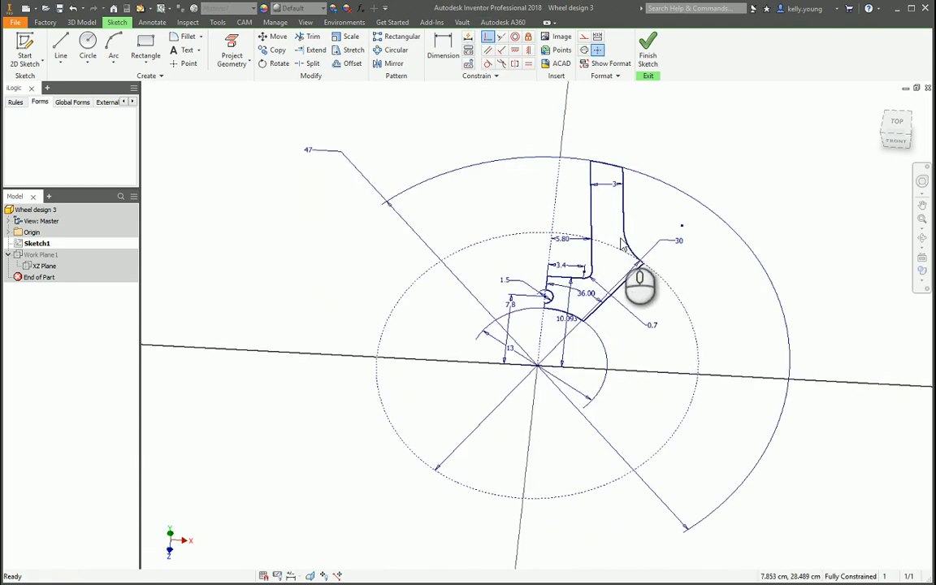
{"action": "mouse_move", "coordinate": [621, 244]}
{"action": "middle_mouse_down", "text": "shift"}
{"action": "mouse_move", "coordinate": [626, 265]}
{"action": "mouse_move", "coordinate": [606, 272]}
{"action": "middle_mouse_up", "text": "shift"}
{"action": "key", "text": "x"}
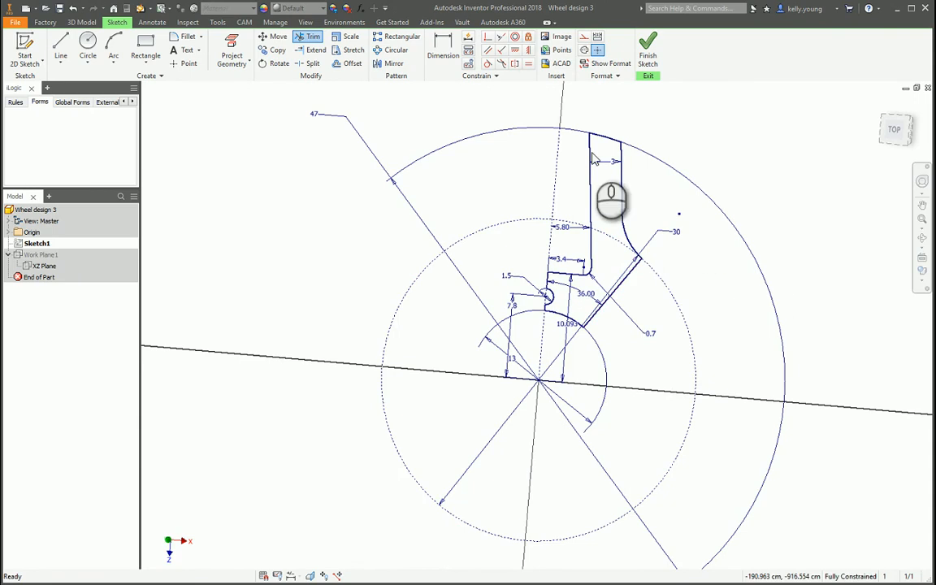
{"action": "scroll", "coordinate": [592, 139], "scroll_direction": "up", "scroll_amount": 3}
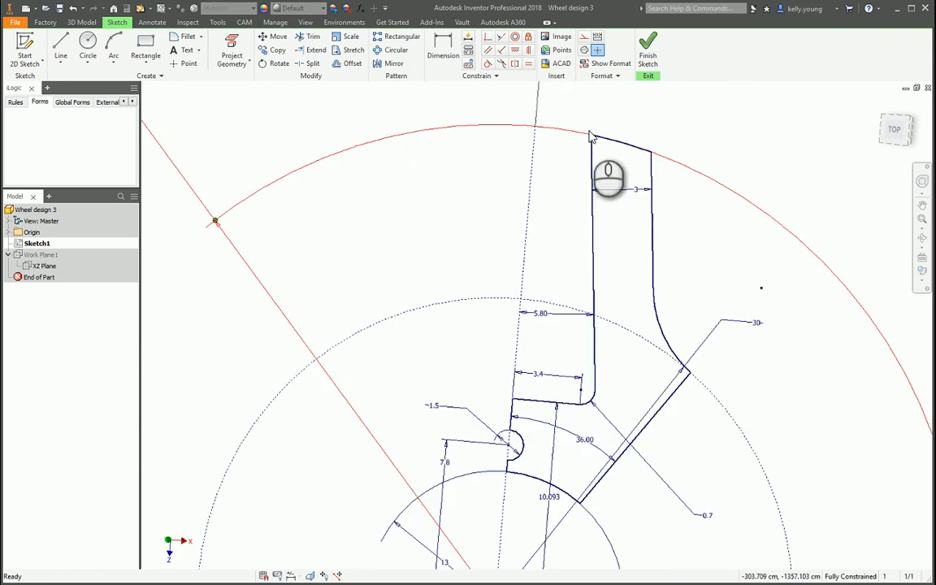
{"action": "left_click", "coordinate": [648, 48]}
{"action": "scroll", "coordinate": [629, 257], "scroll_direction": "down", "scroll_amount": 5}
{"action": "key", "text": "e"}
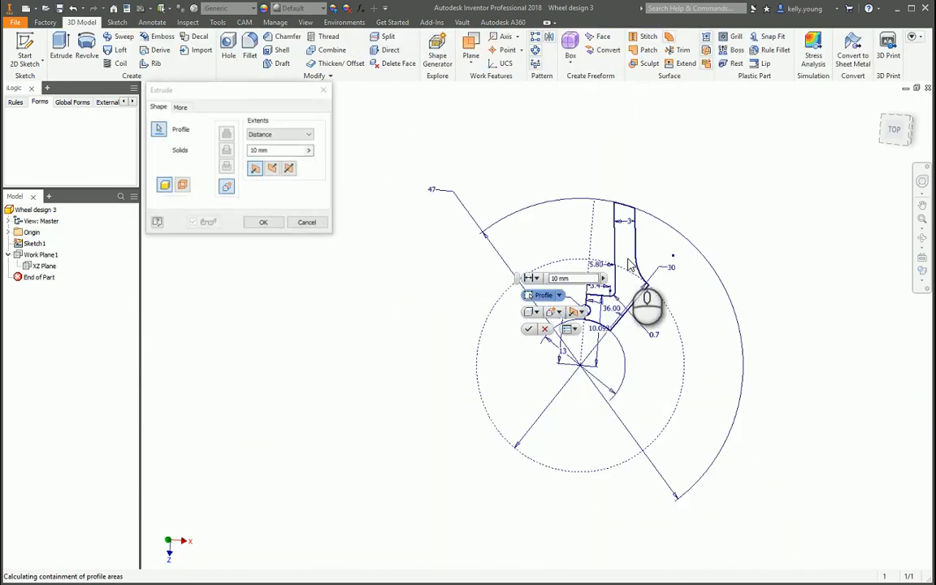
{"action": "left_click", "coordinate": [528, 329]}
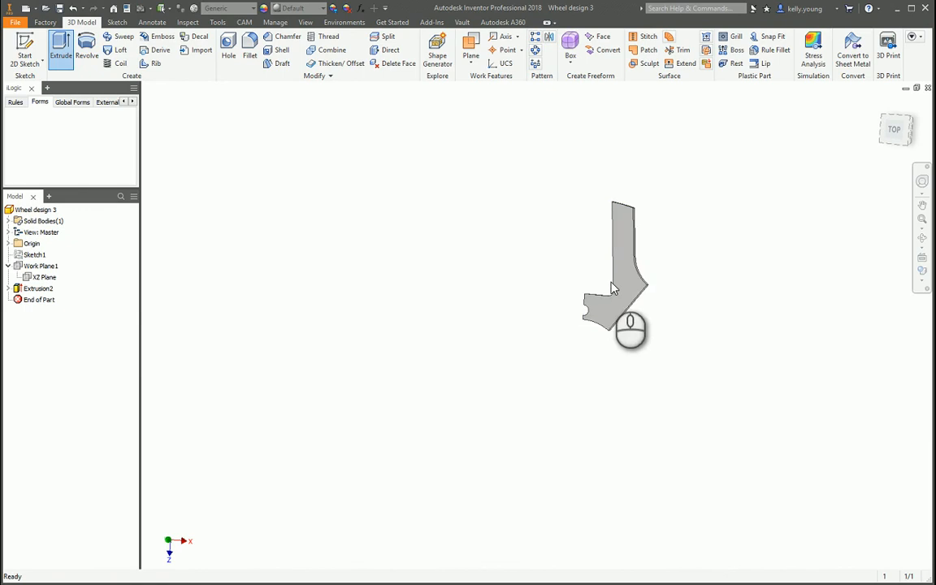
Add a numeric user parameter named SpokeNum with unitless (ul) units and a value of 5
{"action": "middle_click_drag", "start_coordinate": [623, 328], "coordinate": [680, 324], "text": "shift"}
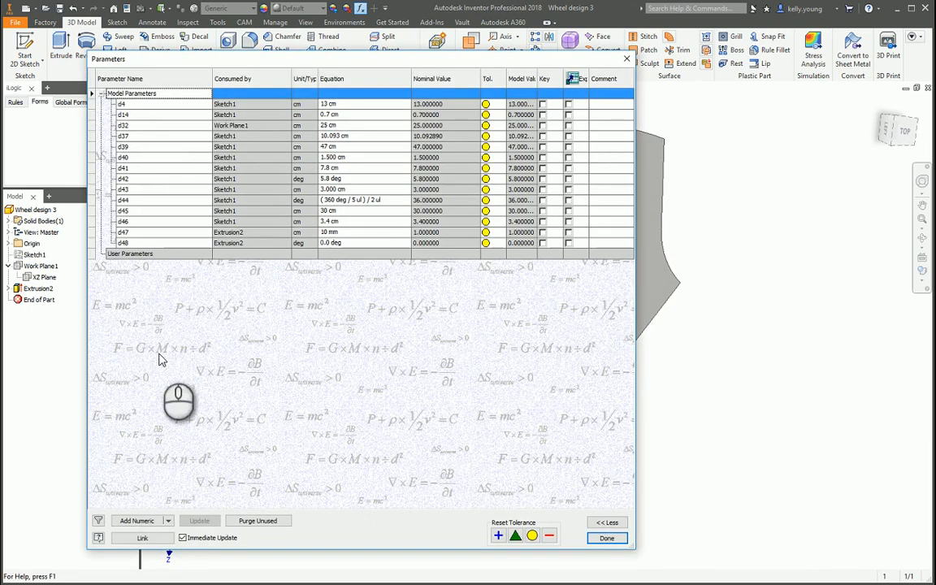
{"action": "left_click", "coordinate": [145, 523]}
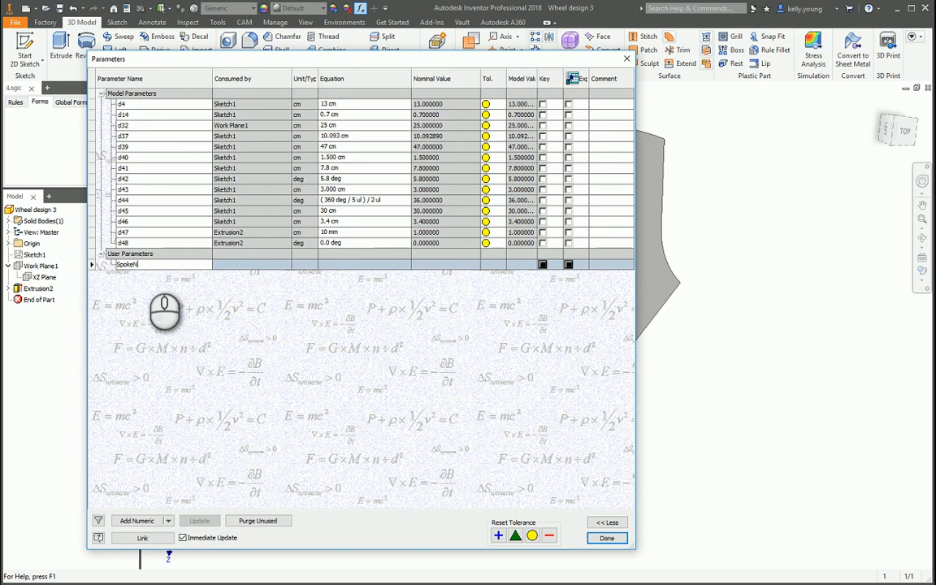
{"action": "key", "text": "Return"}
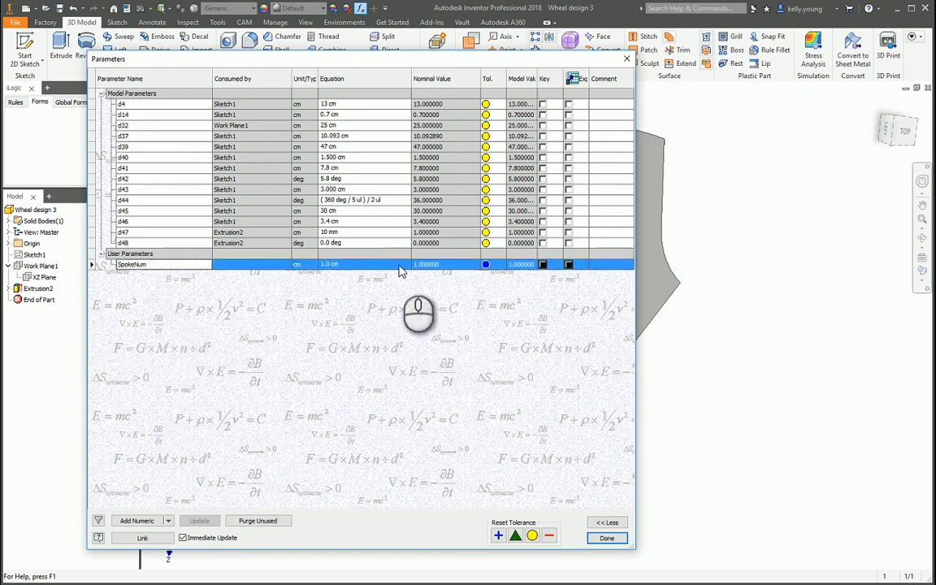
{"action": "left_click", "coordinate": [304, 266]}
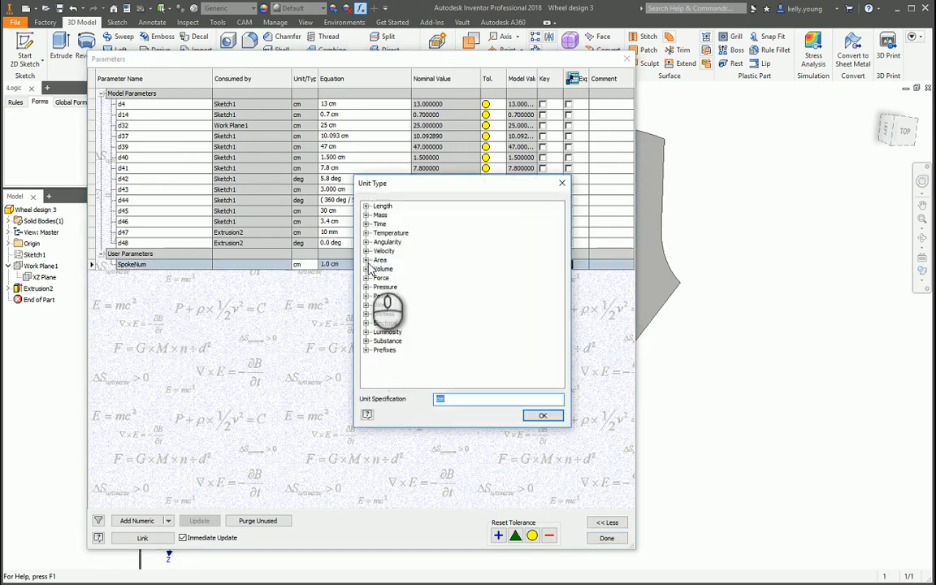
{"action": "left_click", "coordinate": [366, 315]}
{"action": "left_click", "coordinate": [389, 324]}
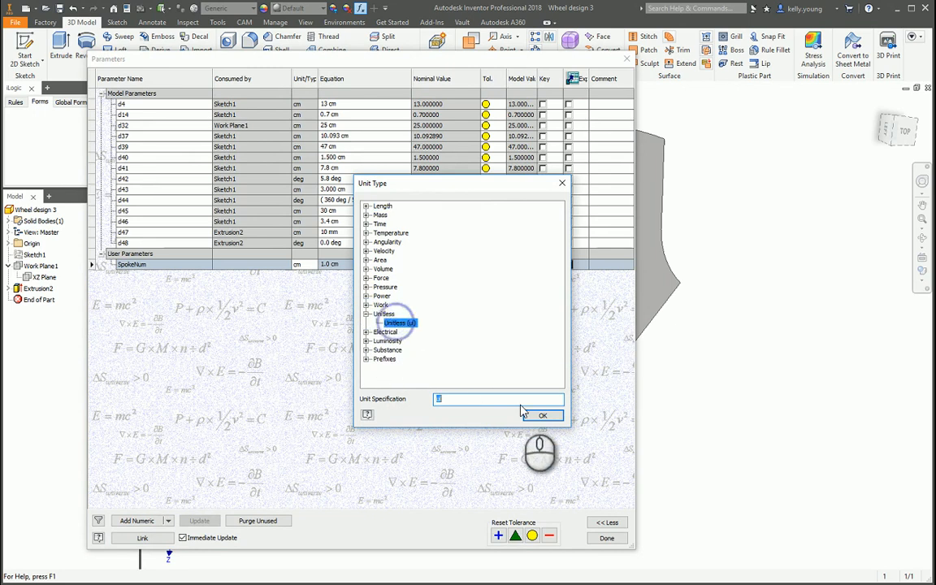
{"action": "left_click", "coordinate": [542, 415]}
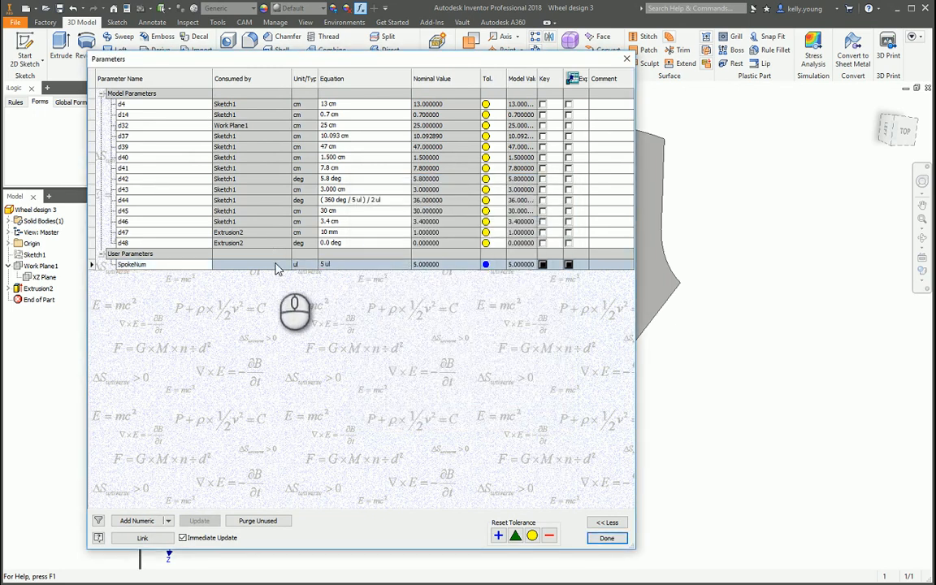
Set the equation of angle parameter d44 to ( 360 deg / SpokeNum ) / 2 ul and close the parameters
{"action": "left_click", "coordinate": [352, 201]}
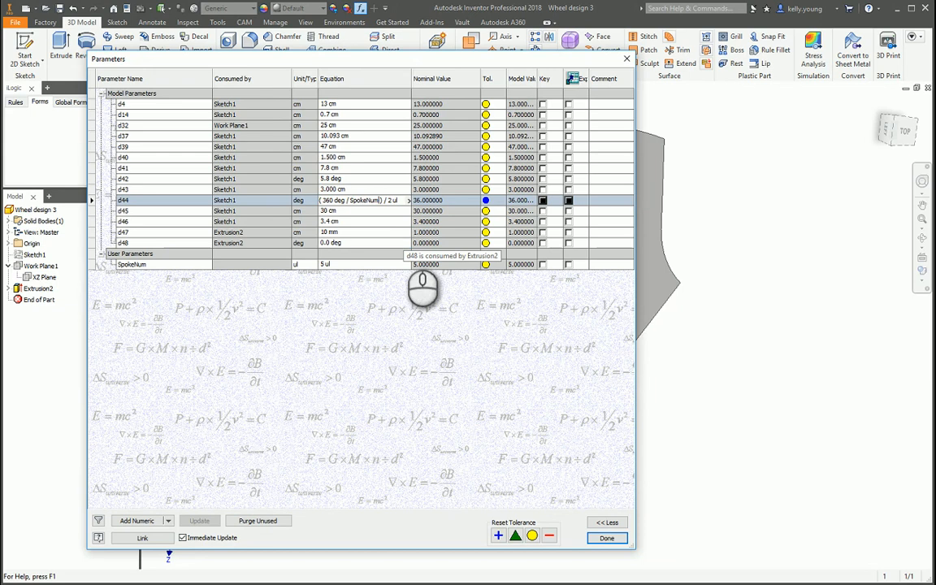
{"action": "key", "text": "Return"}
{"action": "left_click", "coordinate": [607, 538]}
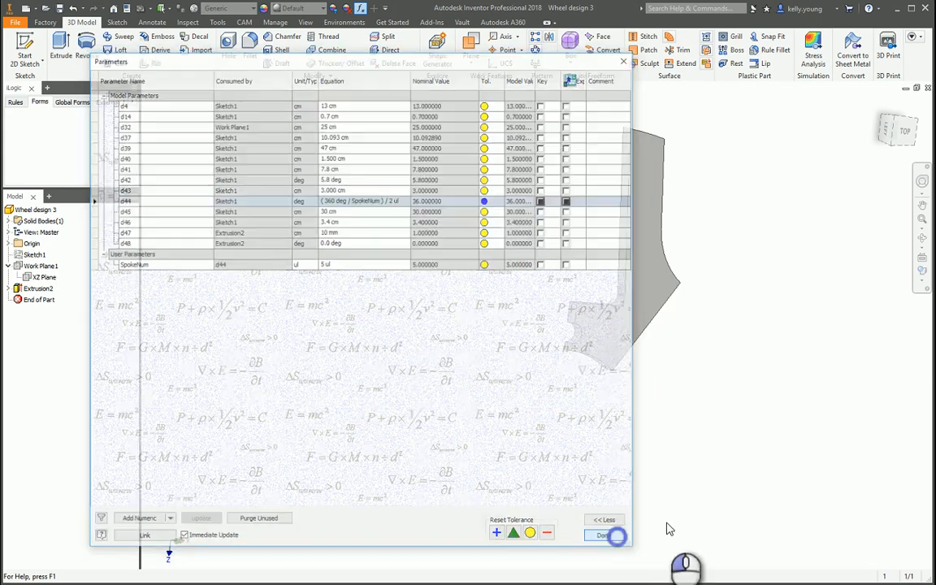
{"action": "left_click", "coordinate": [470, 313]}
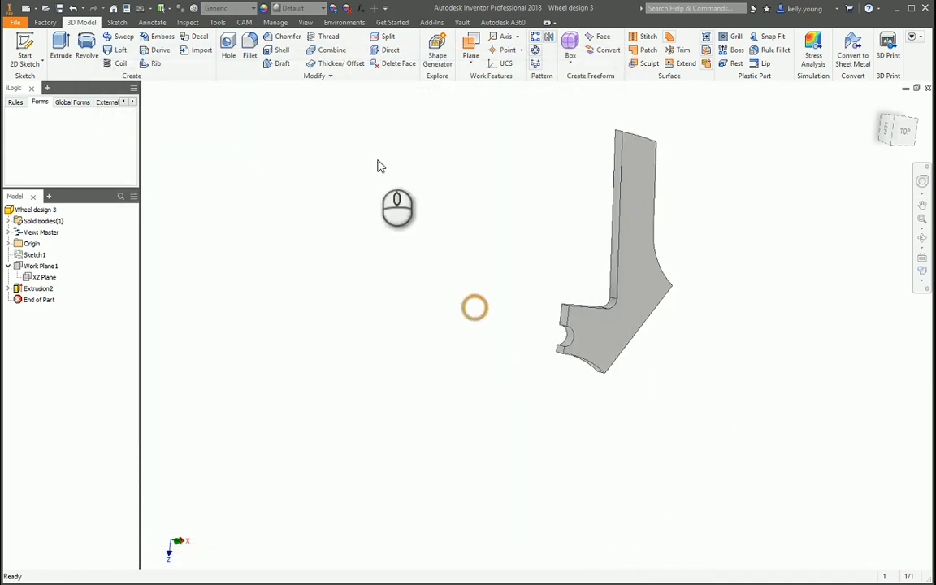
Mirror the half-spoke extrusion about its flat side face on the centerline
{"action": "left_click", "coordinate": [550, 39]}
{"action": "left_click", "coordinate": [620, 268]}
{"action": "left_click", "coordinate": [182, 134]}
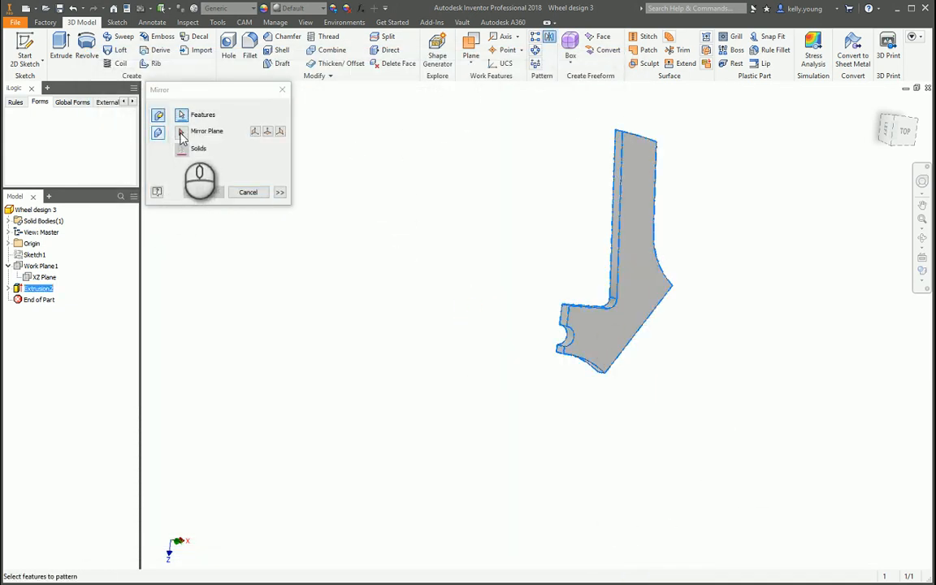
{"action": "left_click", "coordinate": [567, 319]}
{"action": "left_click", "coordinate": [204, 191]}
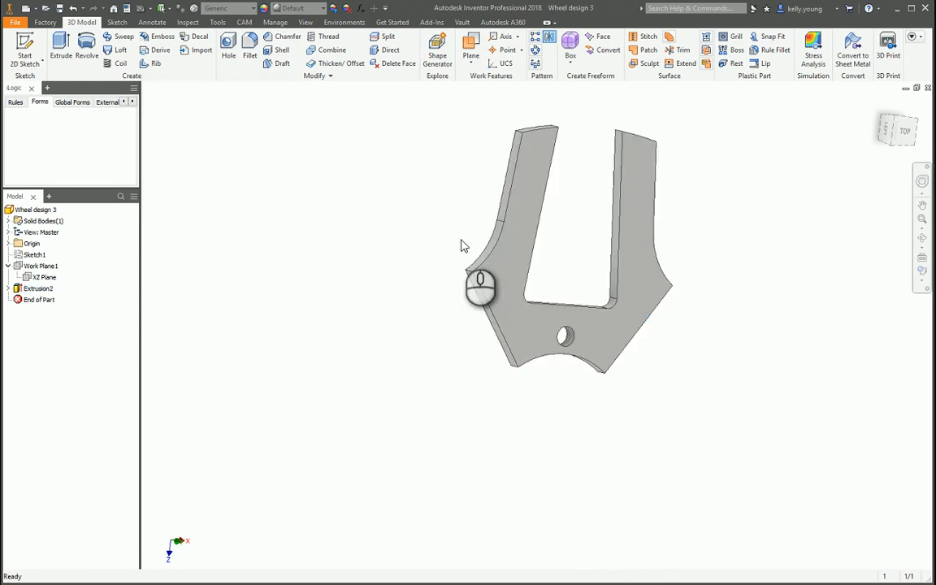
Circularly pattern the half-spoke extrusion and its mirror about the wheel's central axis, with SpokeNum as the occurrence count
{"action": "left_click", "coordinate": [537, 53]}
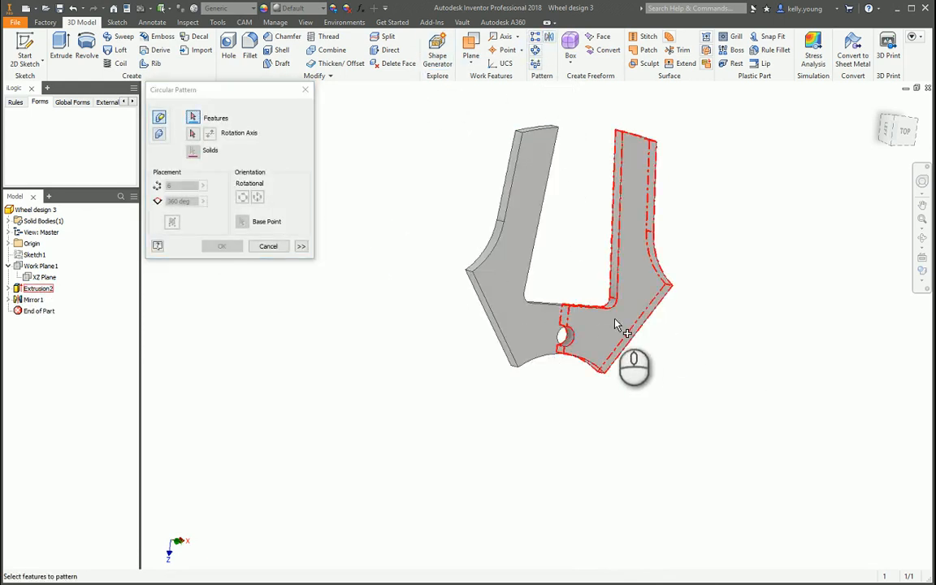
{"action": "left_click", "coordinate": [568, 329]}
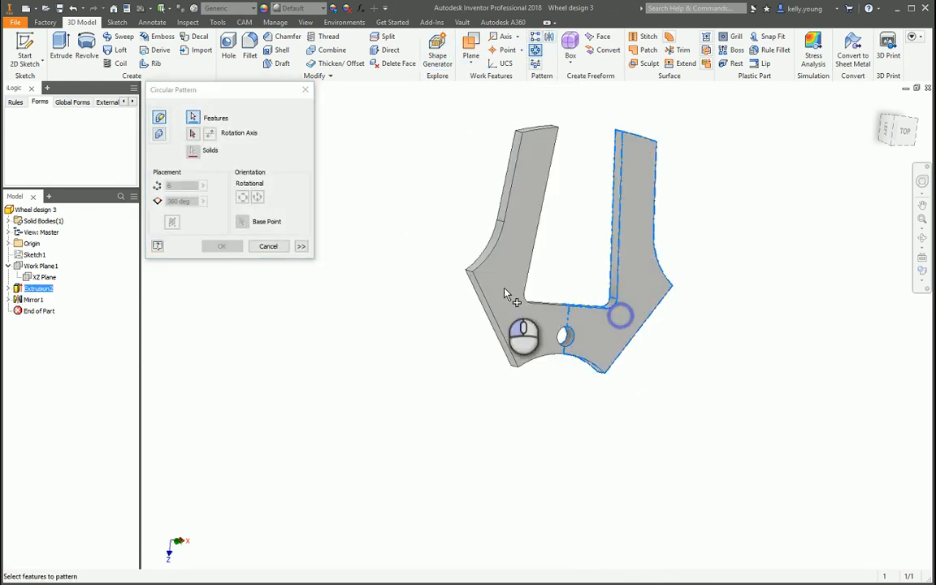
{"action": "left_click", "coordinate": [503, 338]}
{"action": "left_click", "coordinate": [199, 136]}
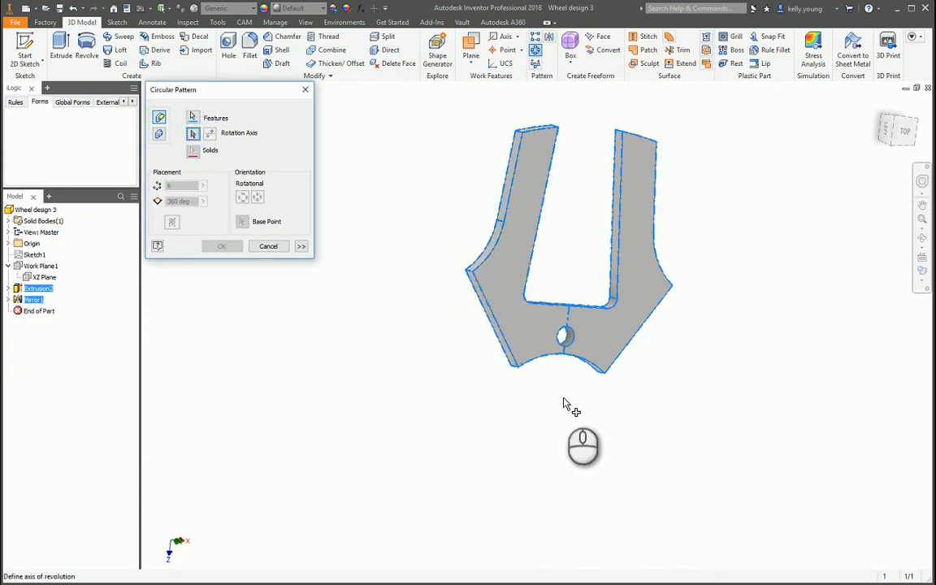
{"action": "middle_click_drag", "start_coordinate": [564, 403], "coordinate": [558, 349], "text": "shift"}
{"action": "left_click", "coordinate": [568, 339]}
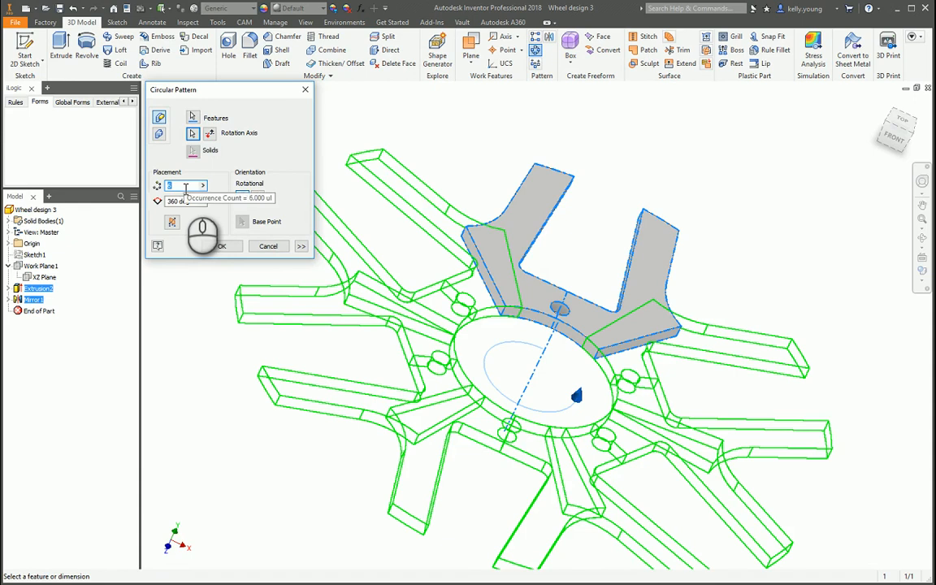
{"action": "type", "text": "5"}
{"action": "type", "text": "pokeNu"}
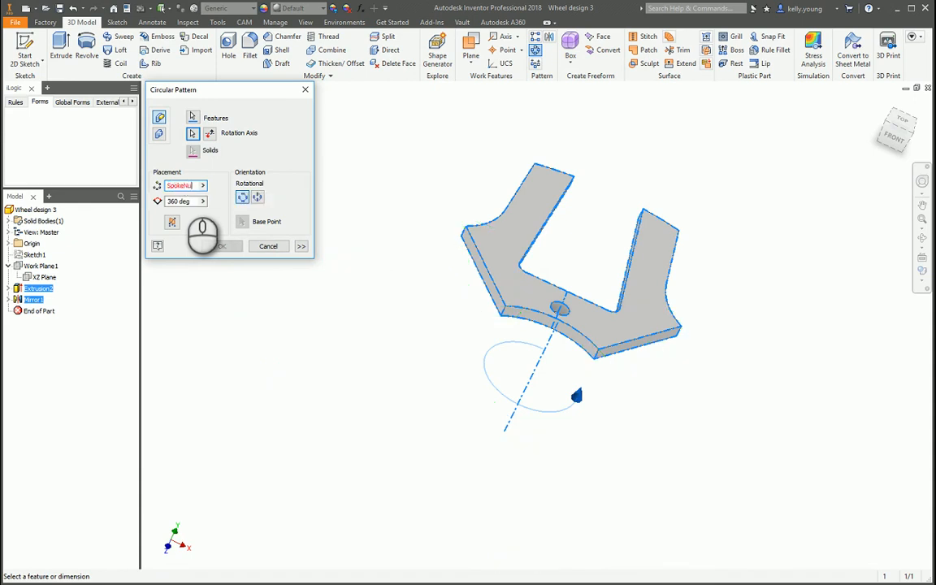
{"action": "type", "text": "m"}
{"action": "key", "text": "Return"}
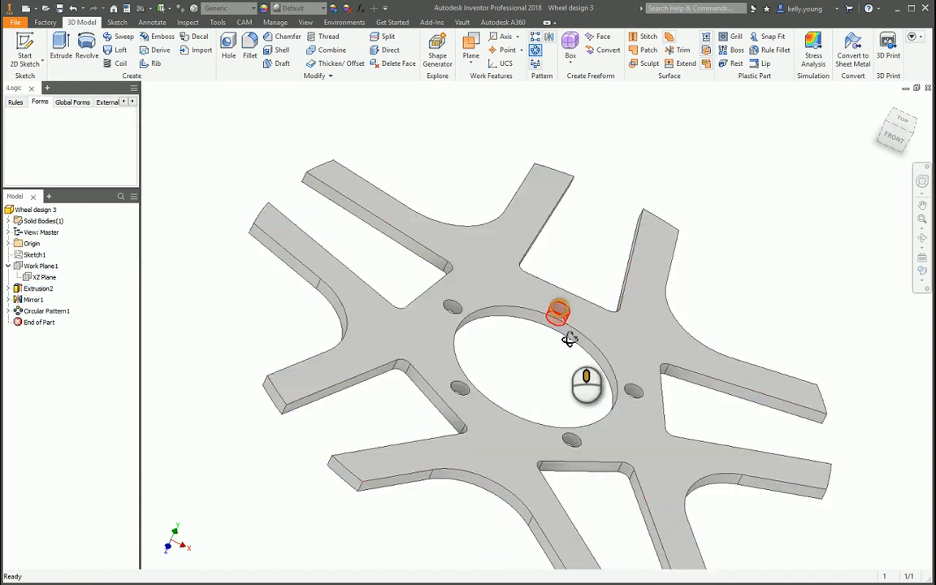
Create an iLogic form named Form 1 that contains the SpokeNum parameter
{"action": "middle_click_drag", "start_coordinate": [570, 339], "coordinate": [496, 304], "text": "shift"}
{"action": "scroll", "coordinate": [548, 357], "scroll_direction": "up", "scroll_amount": 3}
{"action": "right_click", "coordinate": [44, 123]}
{"action": "left_click", "coordinate": [72, 133]}
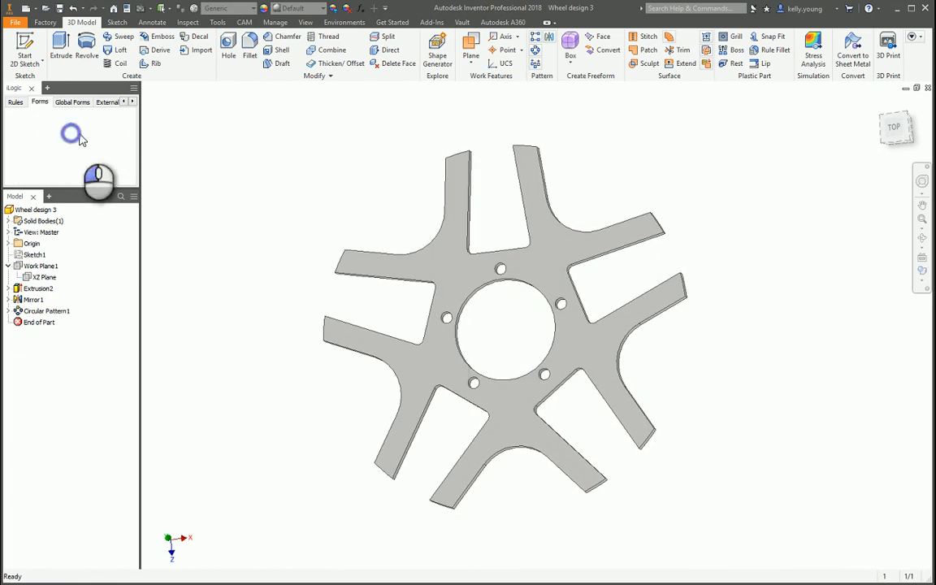
{"action": "left_click_drag", "start_coordinate": [159, 104], "coordinate": [280, 84]}
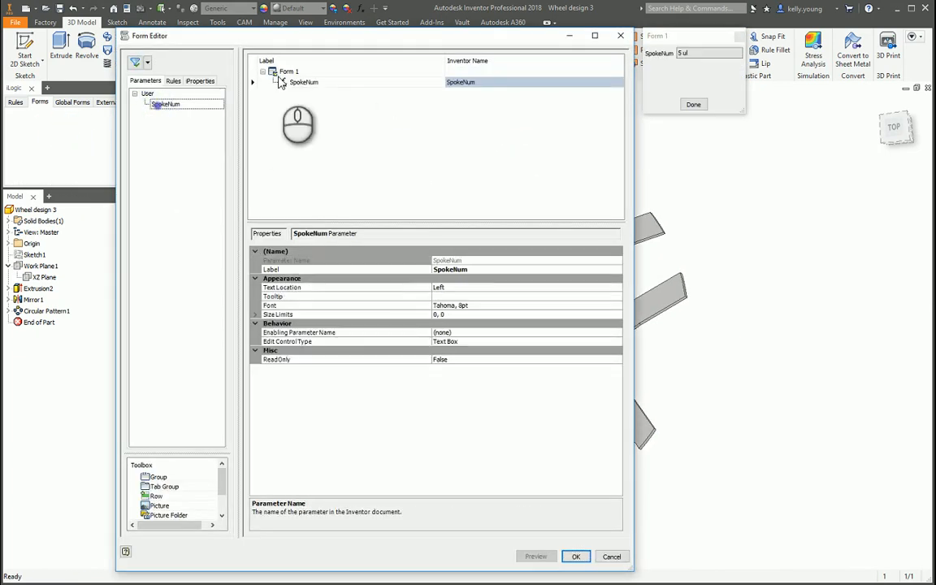
{"action": "left_click", "coordinate": [576, 557]}
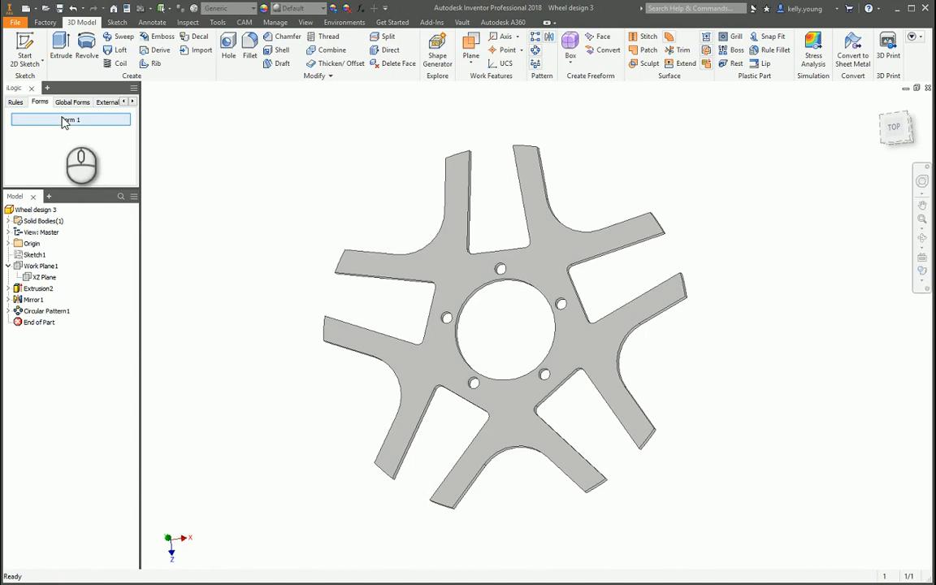
Open Form 1 and test the wheel with SpokeNum values of 6, 7 and 9
{"action": "left_click", "coordinate": [65, 120]}
{"action": "left_click_drag", "start_coordinate": [477, 264], "coordinate": [208, 126]}
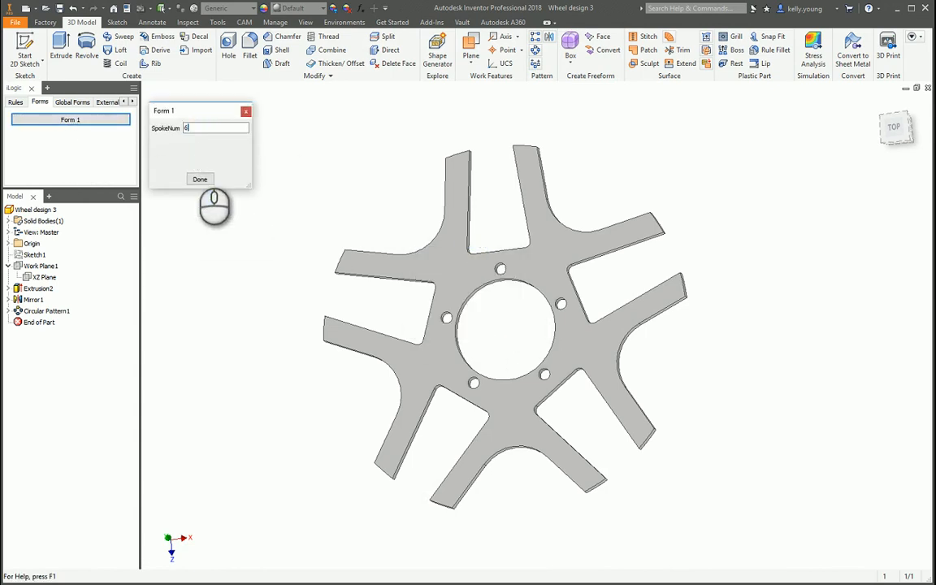
{"action": "mouse_move", "coordinate": [303, 246]}
{"action": "middle_mouse_down", "text": "shift"}
{"action": "mouse_move", "coordinate": [334, 251]}
{"action": "mouse_move", "coordinate": [313, 253]}
{"action": "middle_mouse_up", "text": "shift"}
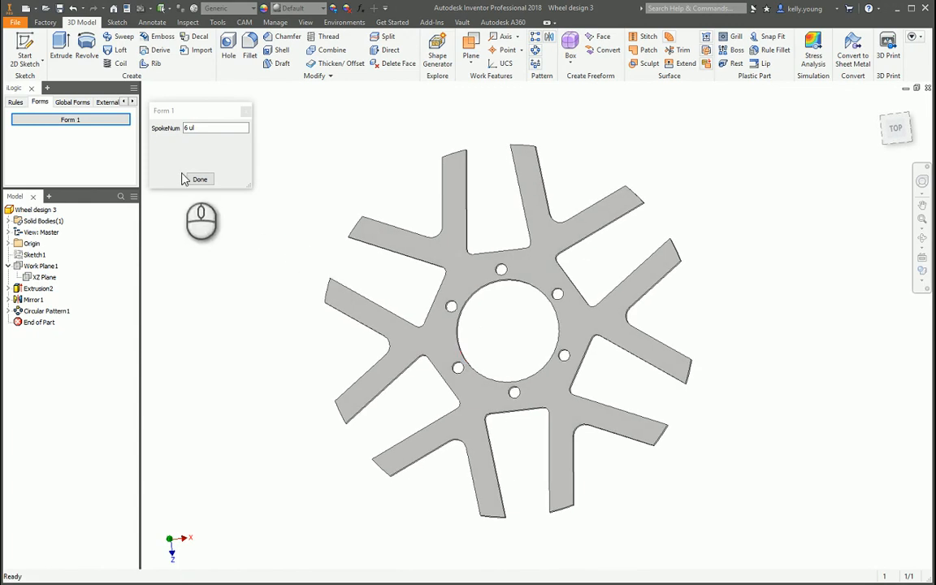
{"action": "double_click", "coordinate": [204, 127]}
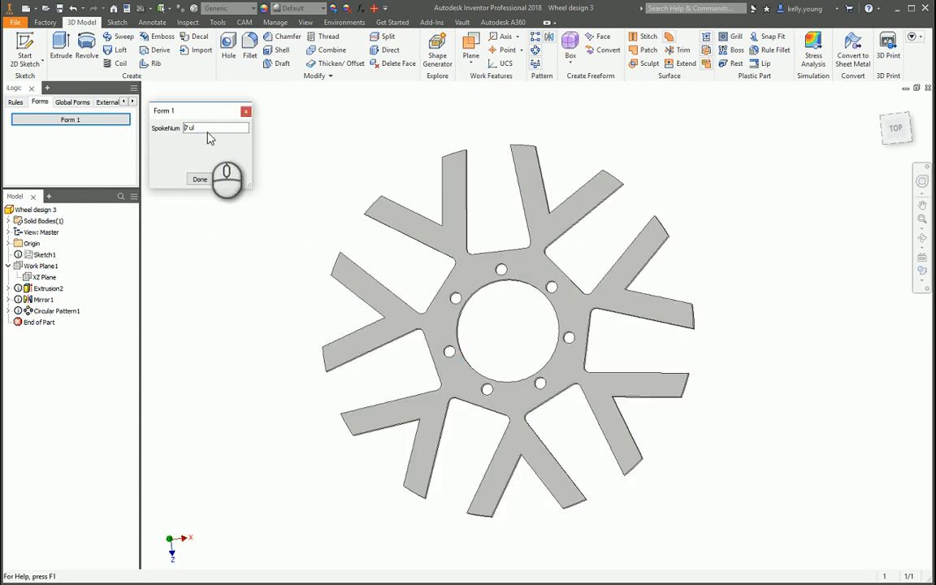
{"action": "left_click_drag", "start_coordinate": [209, 130], "coordinate": [145, 132]}
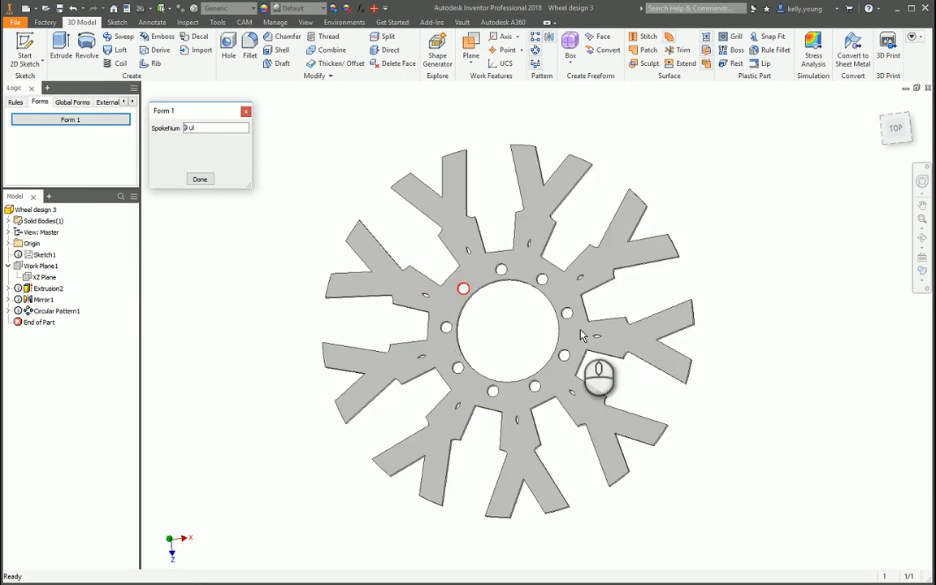
{"action": "mouse_move", "coordinate": [516, 345]}
{"action": "middle_mouse_down", "text": "shift"}
{"action": "mouse_move", "coordinate": [632, 351]}
{"action": "mouse_move", "coordinate": [458, 338]}
{"action": "mouse_move", "coordinate": [522, 355]}
{"action": "middle_mouse_up", "text": "shift"}
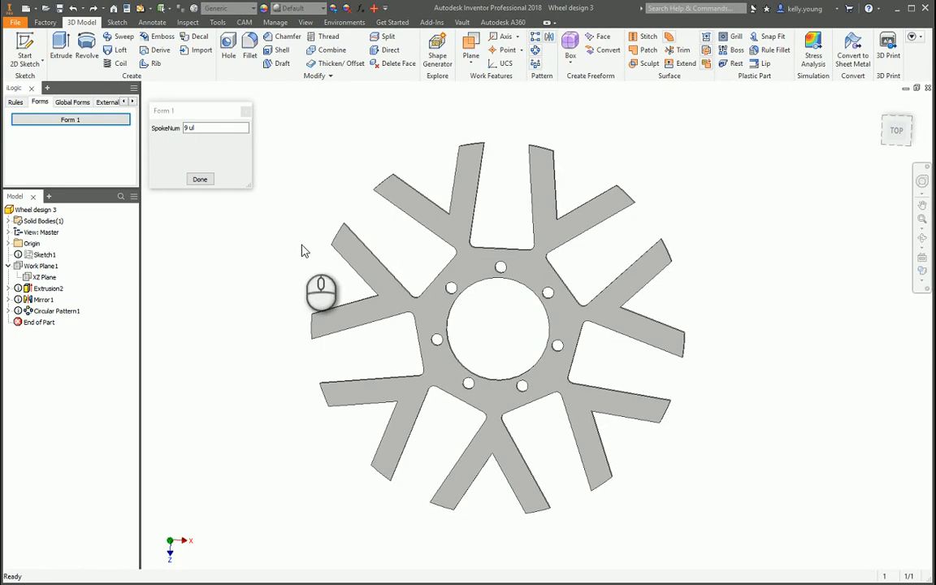
Change SpokeNum in Form 1 to 7, return it to 5, and close the form
{"action": "left_click", "coordinate": [209, 128]}
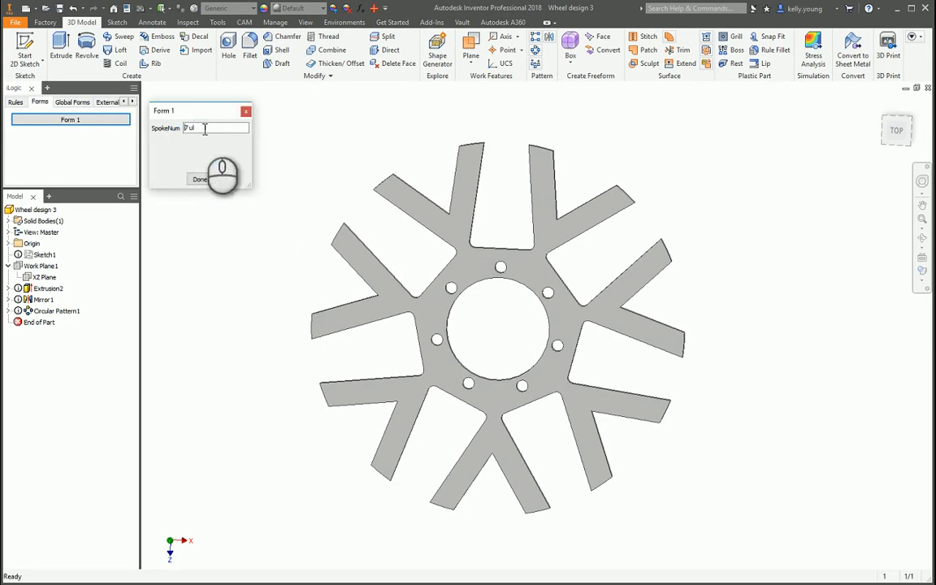
{"action": "left_click", "coordinate": [204, 128]}
{"action": "left_click", "coordinate": [156, 131]}
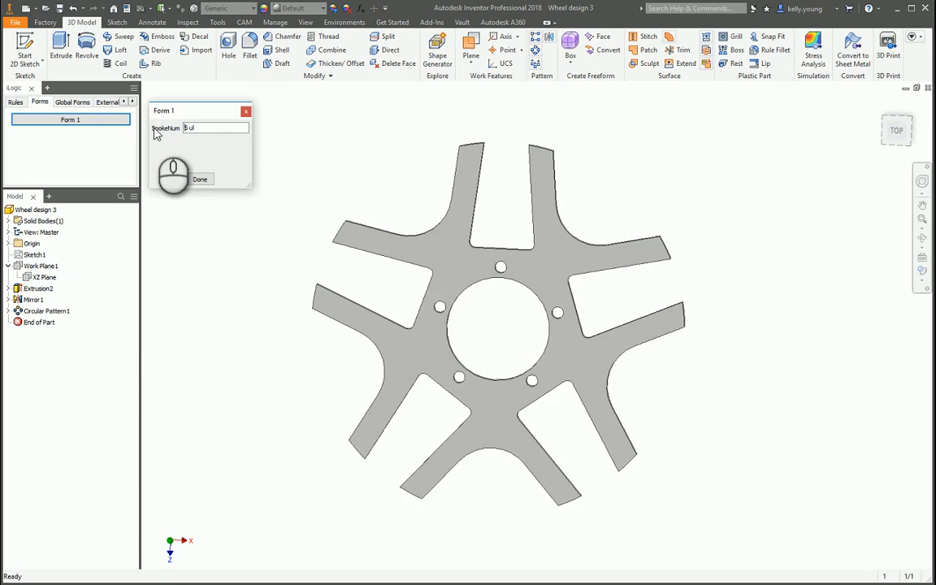
Open Sketch1 for editing and set the diameter of the dashed construction circle to 28 cm
{"action": "middle_click_drag", "start_coordinate": [428, 313], "coordinate": [382, 300], "text": "shift"}
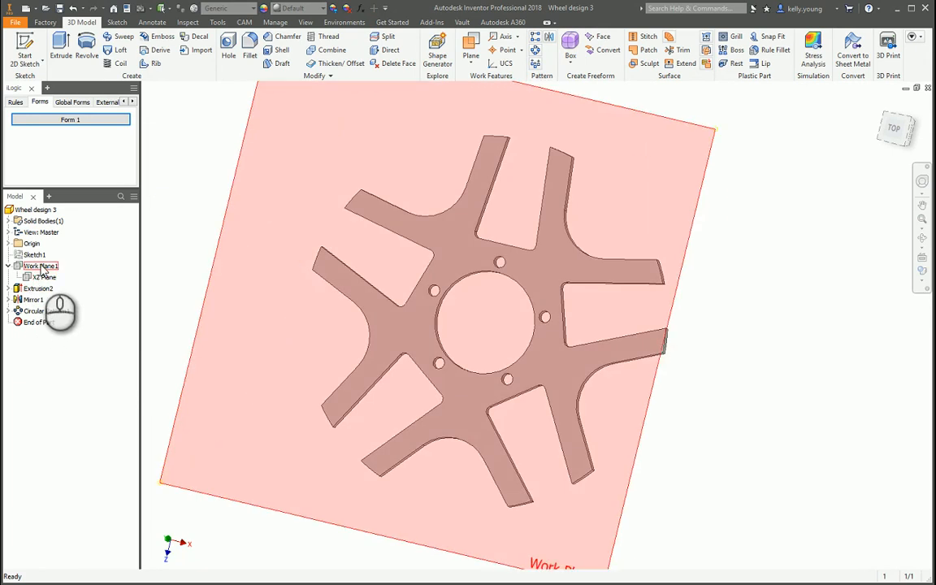
{"action": "double_click", "coordinate": [34, 254]}
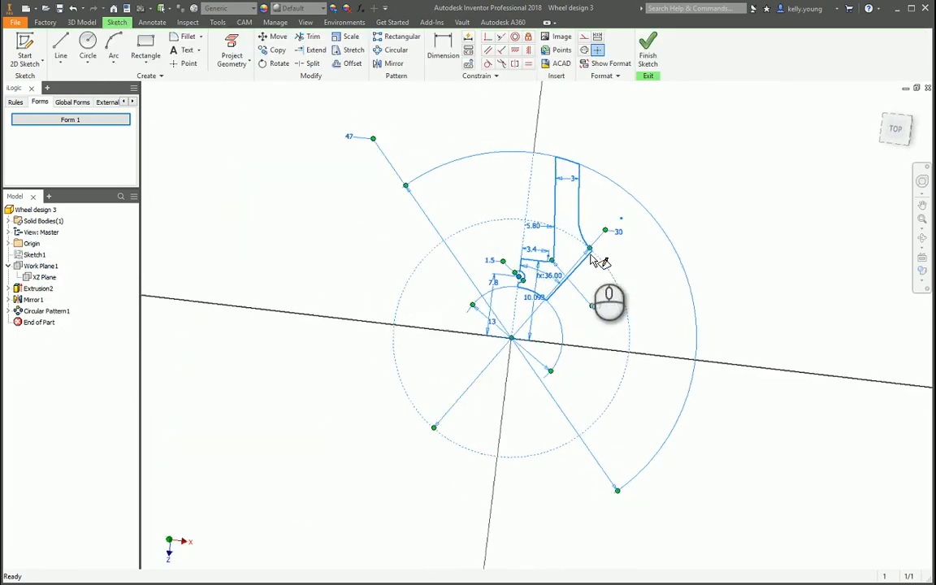
{"action": "scroll", "coordinate": [637, 237], "scroll_direction": "down", "scroll_amount": 5}
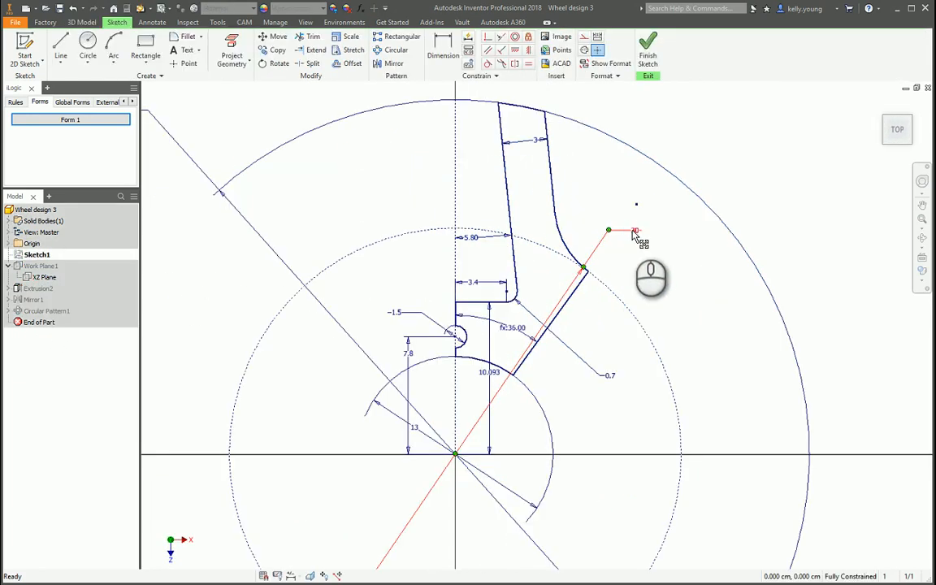
{"action": "double_click", "coordinate": [635, 233]}
{"action": "type", "text": "28"}
{"action": "key", "text": "Return"}
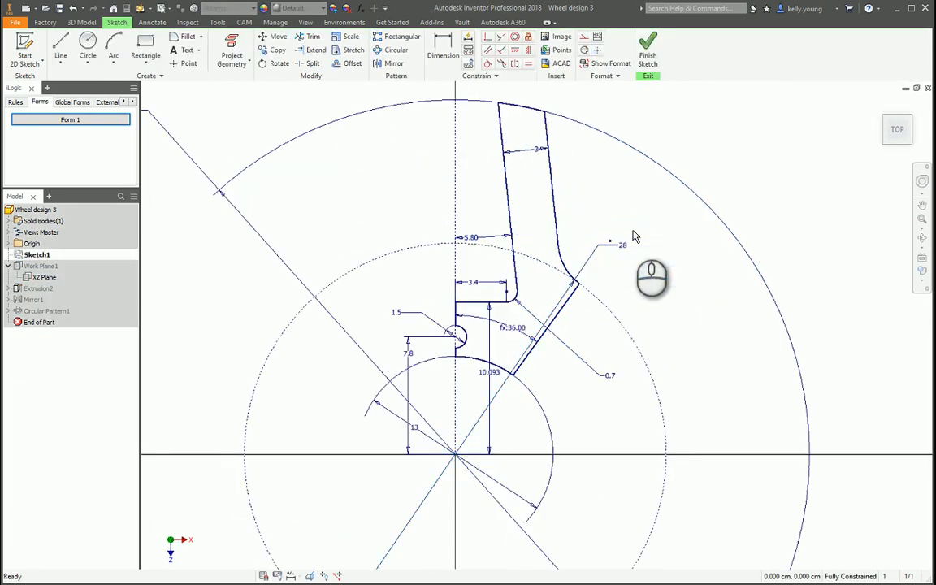
Set the spoke edge's angle from the centerline to 6 degrees and the spoke width to 2 cm, and finish the sketch
{"action": "double_click", "coordinate": [473, 237]}
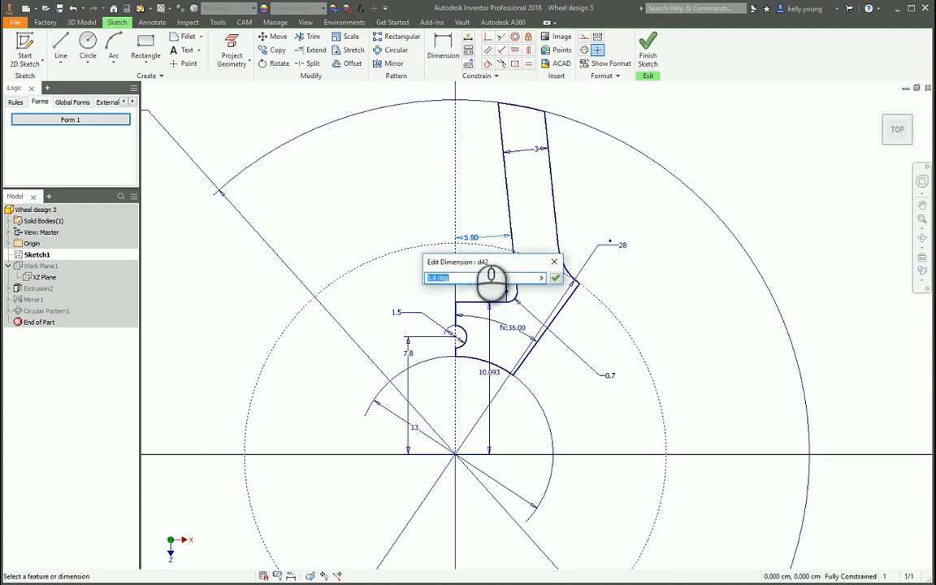
{"action": "type", "text": "6"}
{"action": "key", "text": "Return"}
{"action": "double_click", "coordinate": [537, 150]}
{"action": "type", "text": "2"}
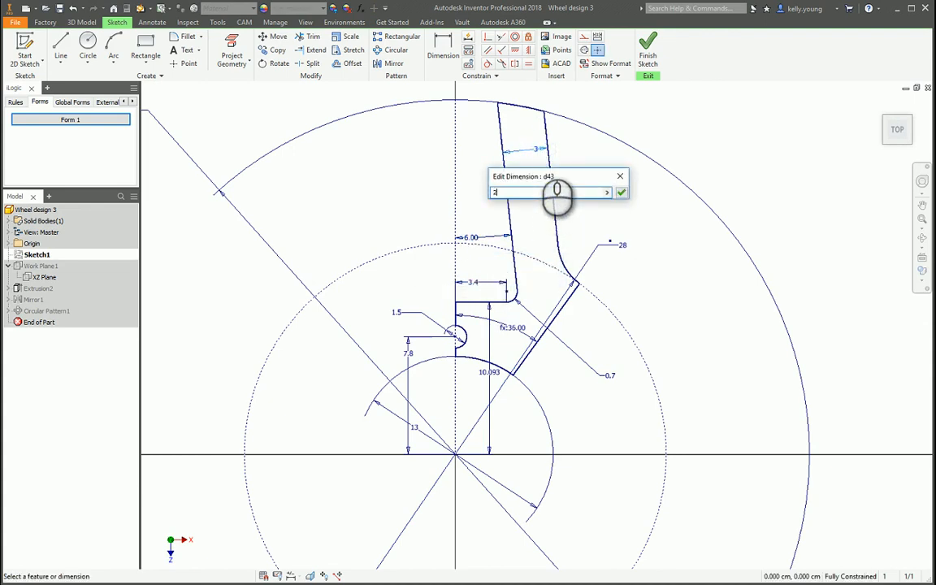
{"action": "key", "text": "Return"}
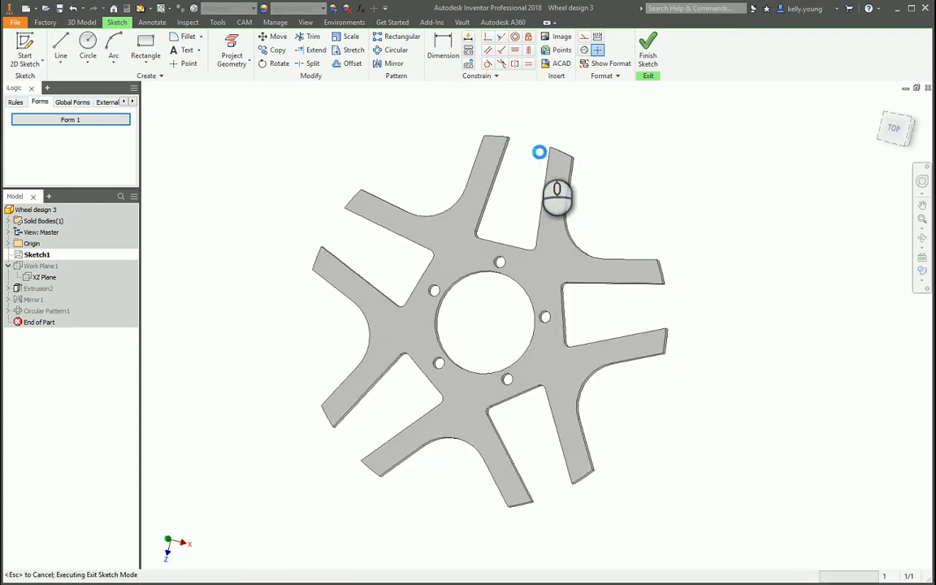
Make Sketch1 visible on the wheel model so its dimensions can be edited outside the sketch
{"action": "middle_click_drag", "start_coordinate": [495, 387], "coordinate": [526, 417], "text": "shift"}
{"action": "middle_click_drag", "start_coordinate": [431, 338], "coordinate": [390, 346], "text": "shift"}
{"action": "middle_click_drag", "start_coordinate": [599, 358], "coordinate": [534, 359]}
{"action": "middle_click_drag", "start_coordinate": [560, 358], "coordinate": [574, 334], "text": "shift"}
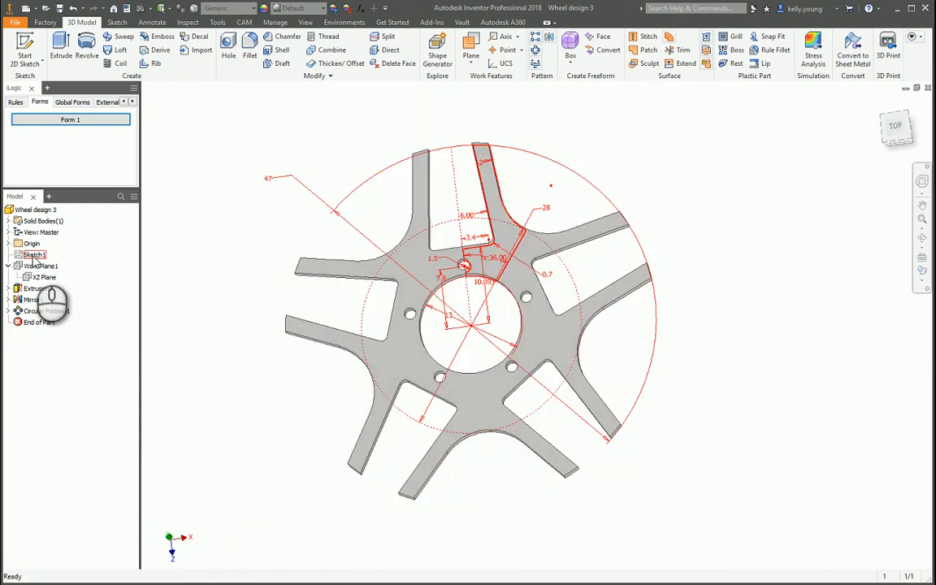
{"action": "double_click", "coordinate": [35, 254]}
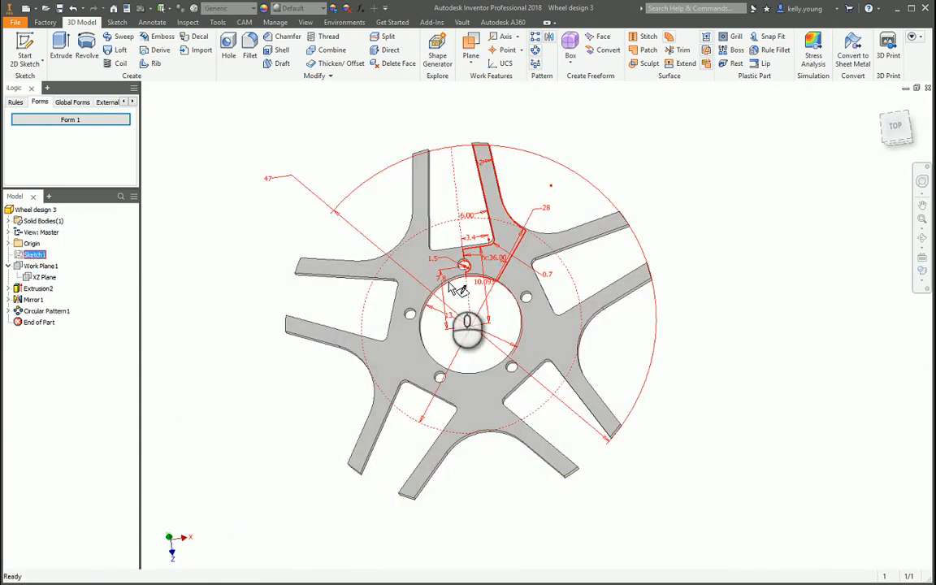
{"action": "left_click", "coordinate": [649, 71]}
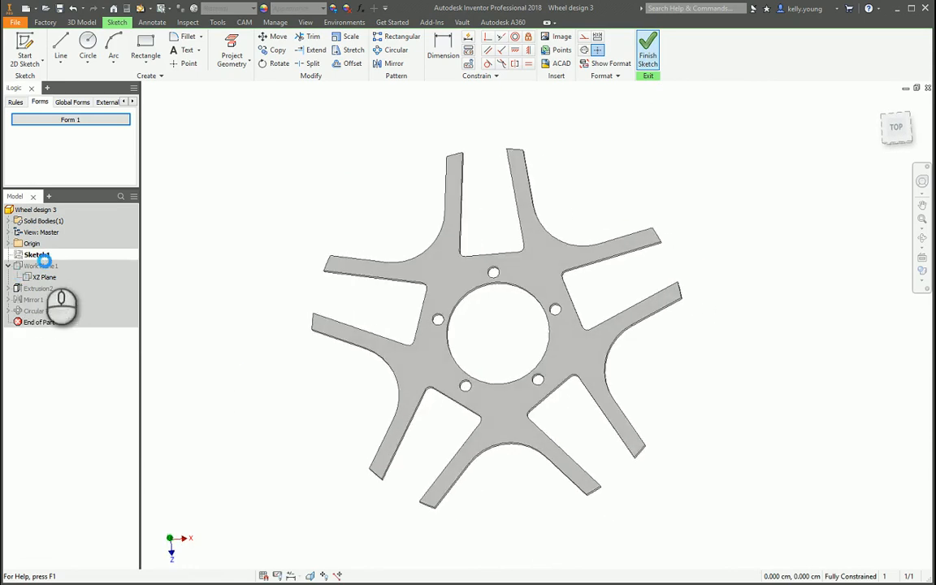
{"action": "left_click", "coordinate": [35, 255]}
{"action": "right_click", "coordinate": [46, 266]}
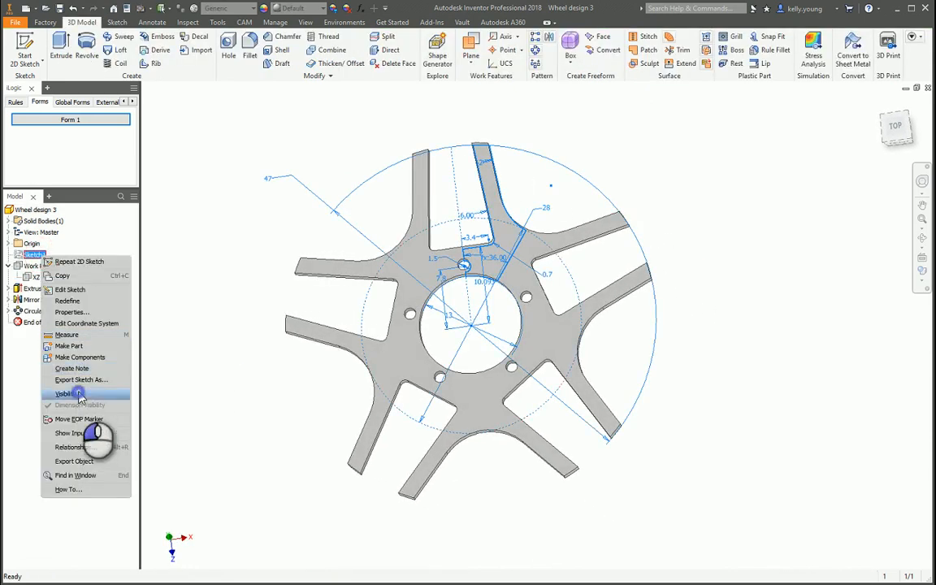
{"action": "left_click", "coordinate": [78, 392]}
{"action": "mouse_move", "coordinate": [528, 306]}
{"action": "middle_mouse_down"}
{"action": "mouse_move", "coordinate": [488, 302]}
{"action": "mouse_move", "coordinate": [500, 324]}
{"action": "mouse_move", "coordinate": [510, 311]}
{"action": "middle_mouse_up"}
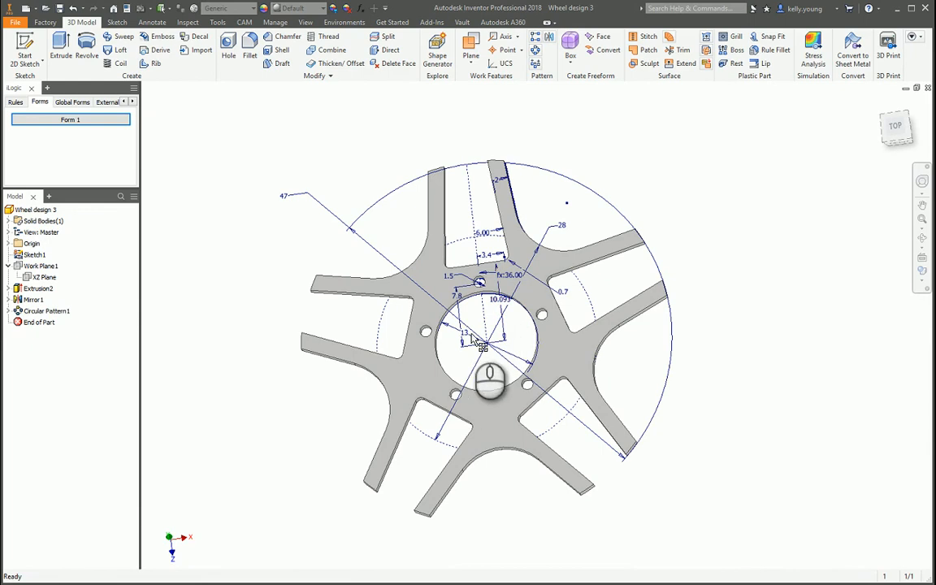
Set the distance from the wheel center to the pocket's inner edge to 10 cm and that edge's half-width to 3 cm
{"action": "double_click", "coordinate": [504, 300]}
{"action": "type", "text": "10.093901"}
{"action": "key", "text": "Return"}
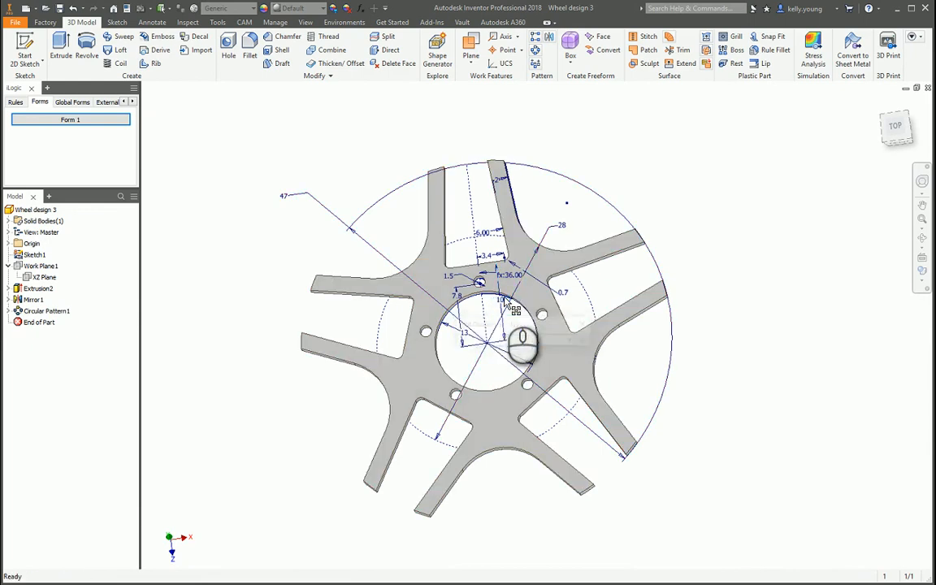
{"action": "double_click", "coordinate": [486, 257]}
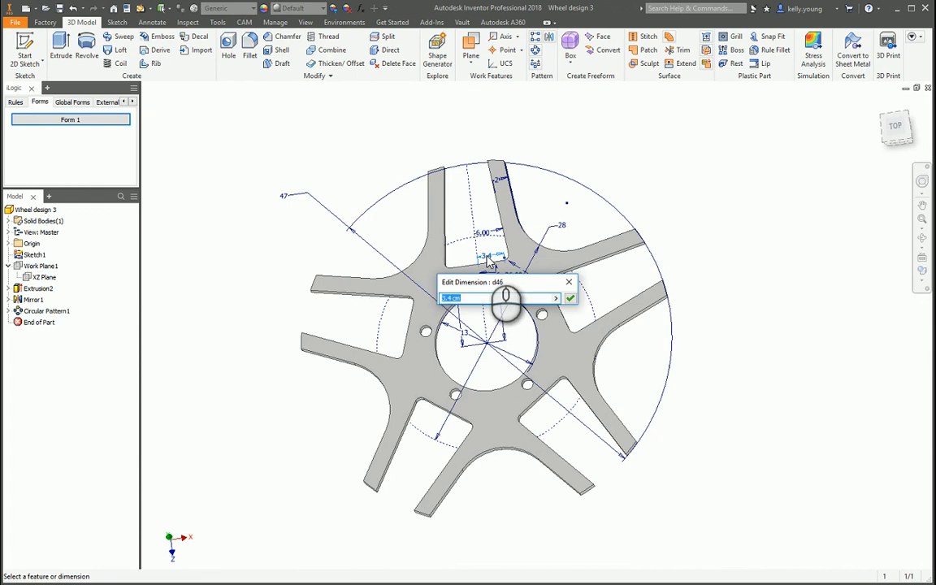
{"action": "type", "text": "3"}
{"action": "key", "text": "Return"}
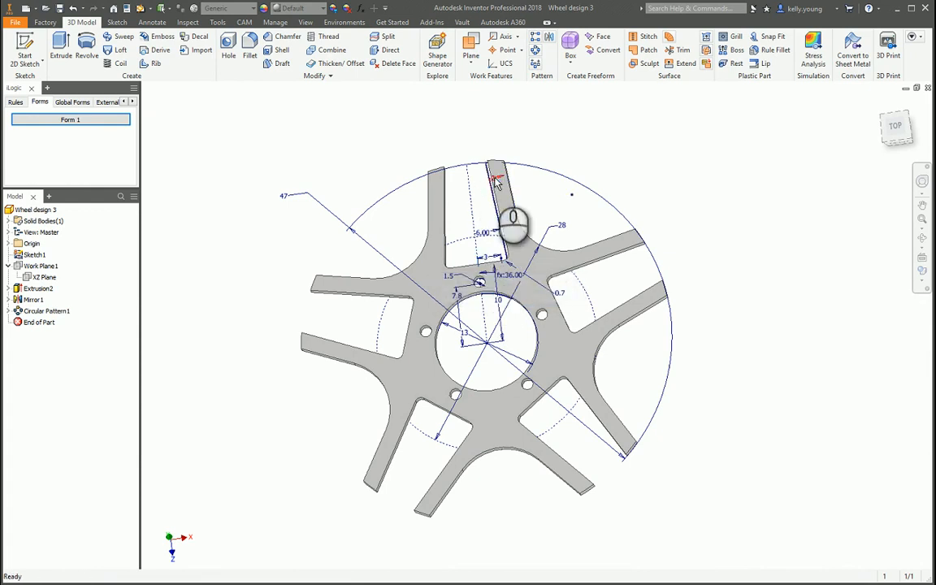
Set the spoke width dimension in the visible sketch to 2.5 cm
{"action": "double_click", "coordinate": [495, 178]}
{"action": "type", "text": "2"}
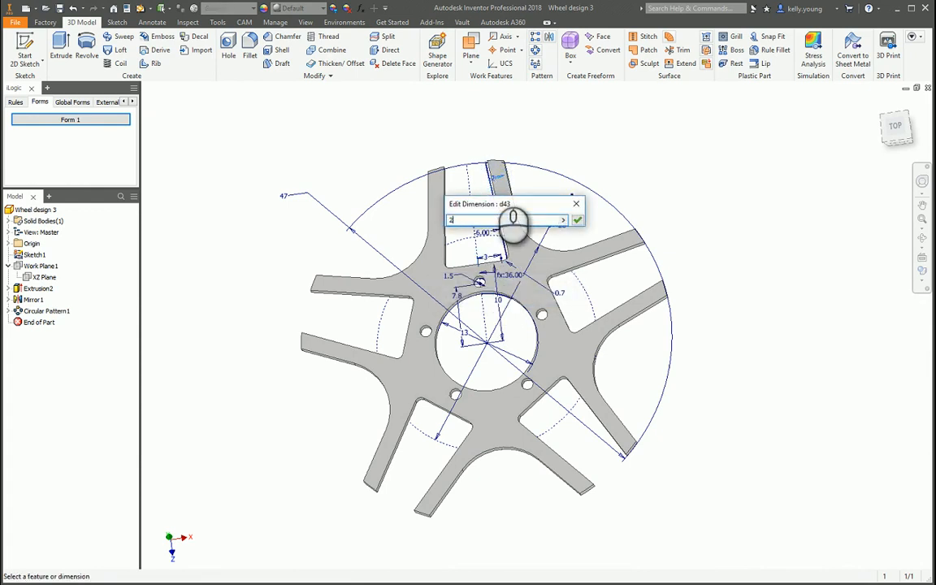
{"action": "type", "text": ".5"}
{"action": "key", "text": "Return"}
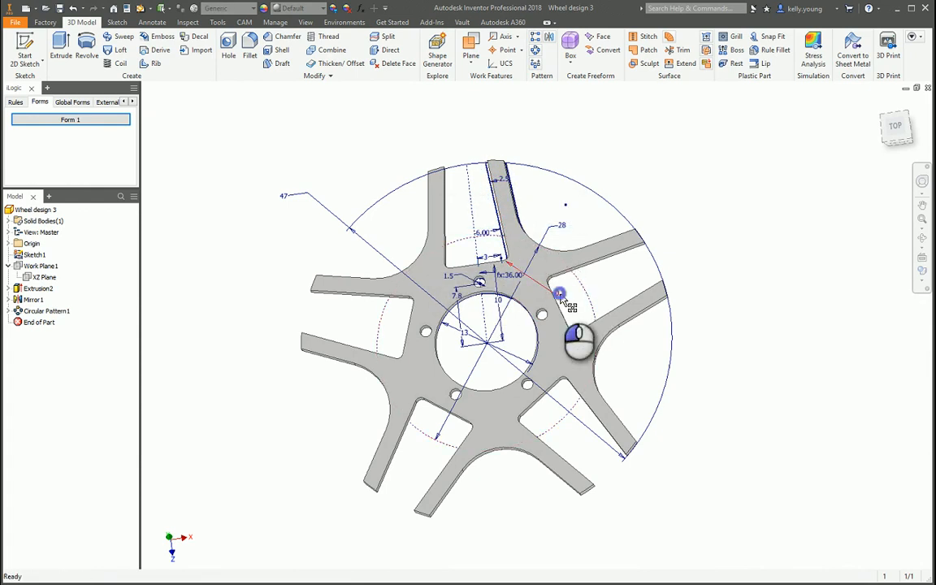
Set the fillet radius of the pocket's inner corner in the visible sketch to 1 cm
{"action": "double_click", "coordinate": [560, 293]}
{"action": "type", "text": "1"}
{"action": "key", "text": "Return"}
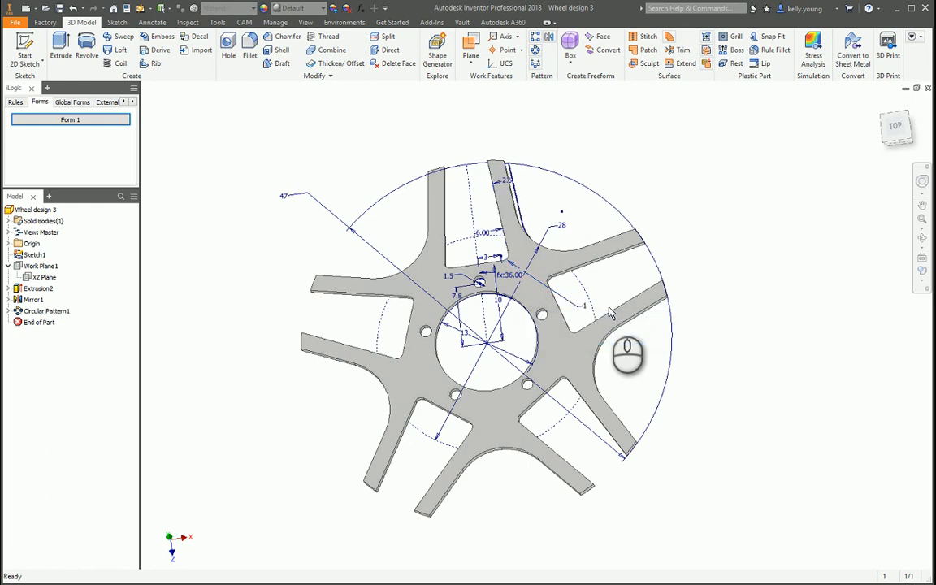
Set the pocket's inner corner fillet radius to 2 cm and update the wheel model
{"action": "double_click", "coordinate": [586, 310]}
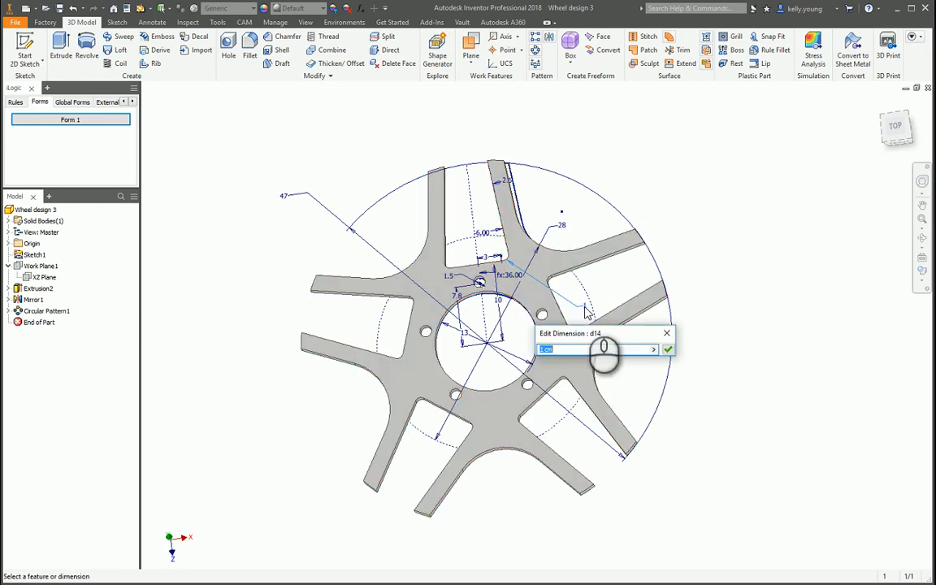
{"action": "type", "text": "2"}
{"action": "key", "text": "Return"}
{"action": "key", "text": "Return"}
{"action": "double_click", "coordinate": [586, 310]}
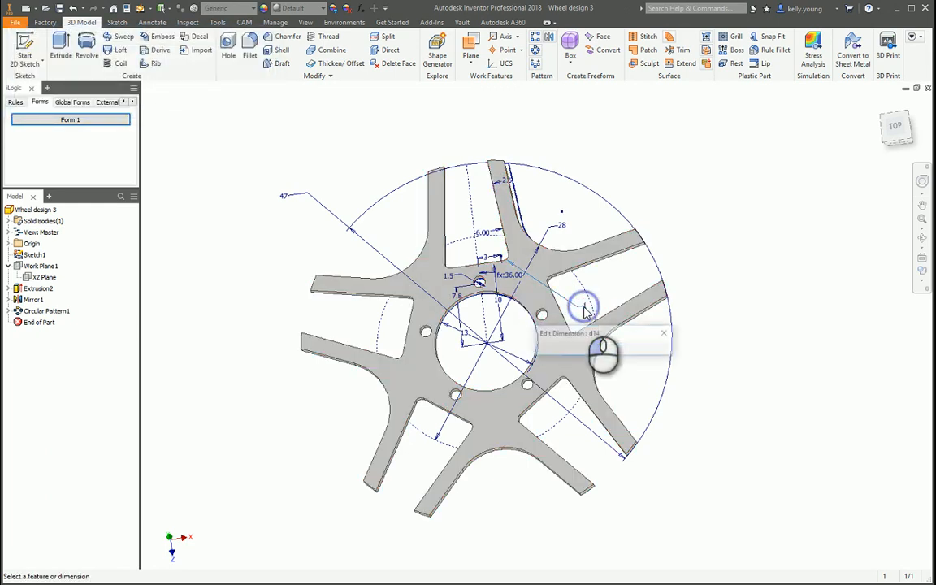
{"action": "type", "text": "2"}
{"action": "key", "text": "Return"}
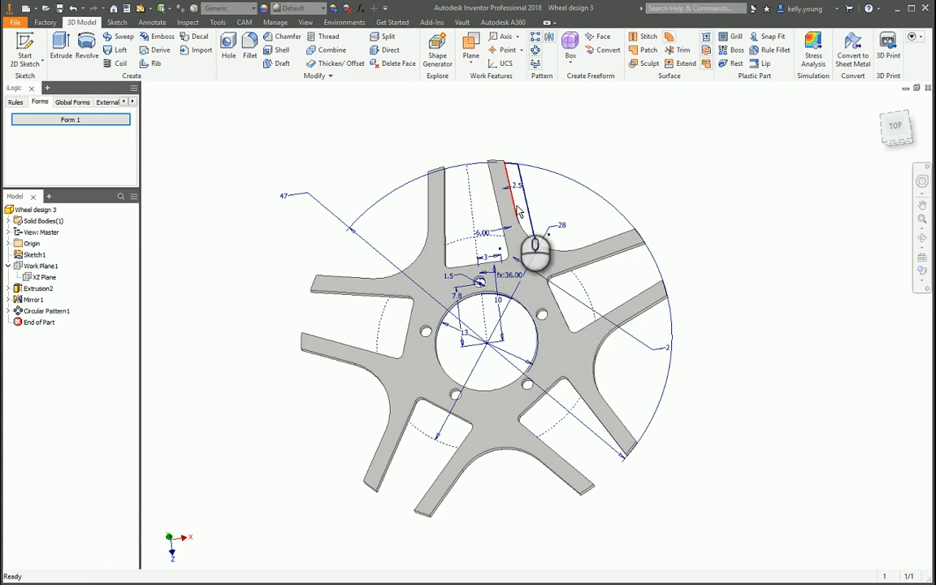
{"action": "left_click", "coordinate": [141, 9]}
Edit Sketch1 to set the wheel's center hole diameter to 10 cm, and finish the sketch
{"action": "middle_click_drag", "start_coordinate": [706, 398], "coordinate": [622, 400], "text": "shift"}
{"action": "scroll", "coordinate": [497, 310], "scroll_direction": "down", "scroll_amount": 3}
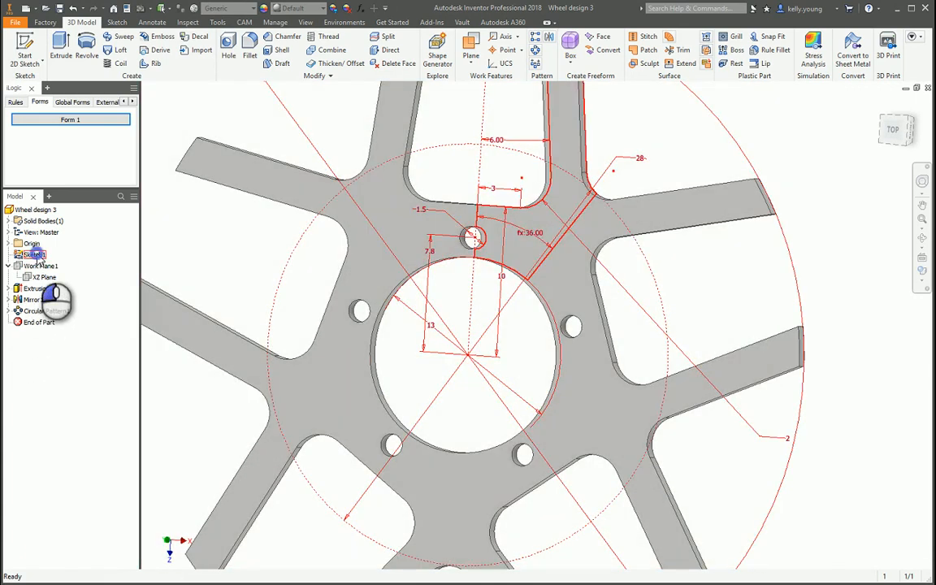
{"action": "double_click", "coordinate": [34, 254]}
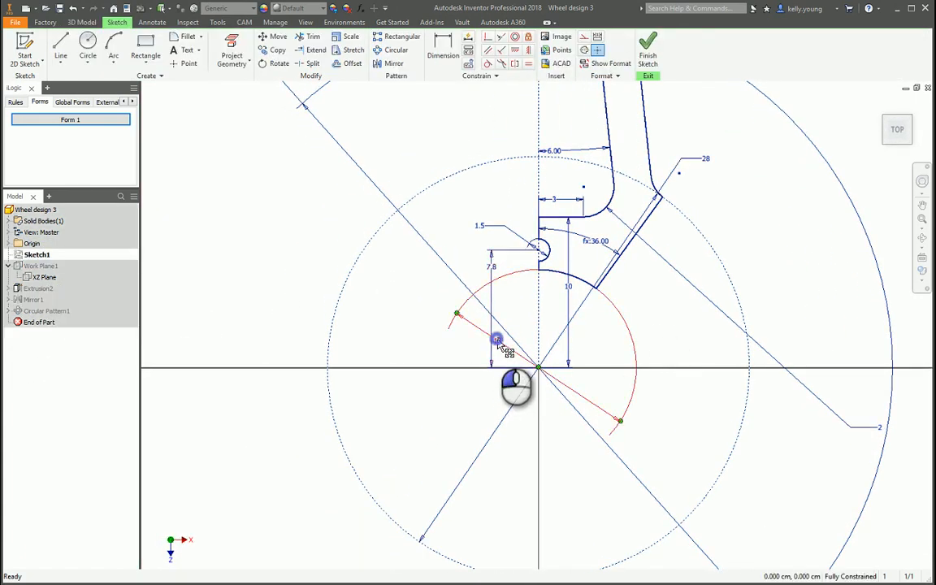
{"action": "double_click", "coordinate": [497, 341]}
{"action": "key", "text": "Escape"}
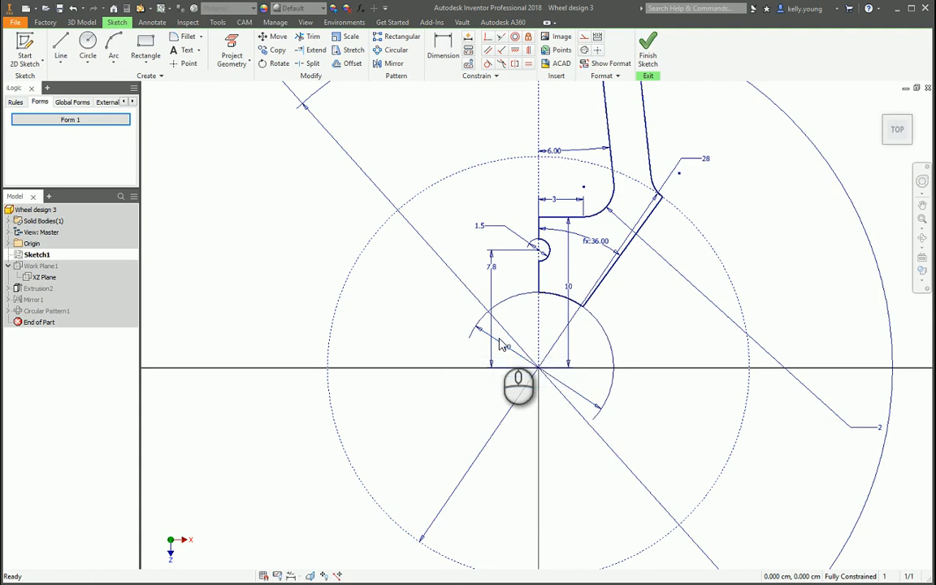
{"action": "scroll", "coordinate": [553, 314], "scroll_direction": "down", "scroll_amount": 4}
{"action": "scroll", "coordinate": [551, 261], "scroll_direction": "up", "scroll_amount": 4}
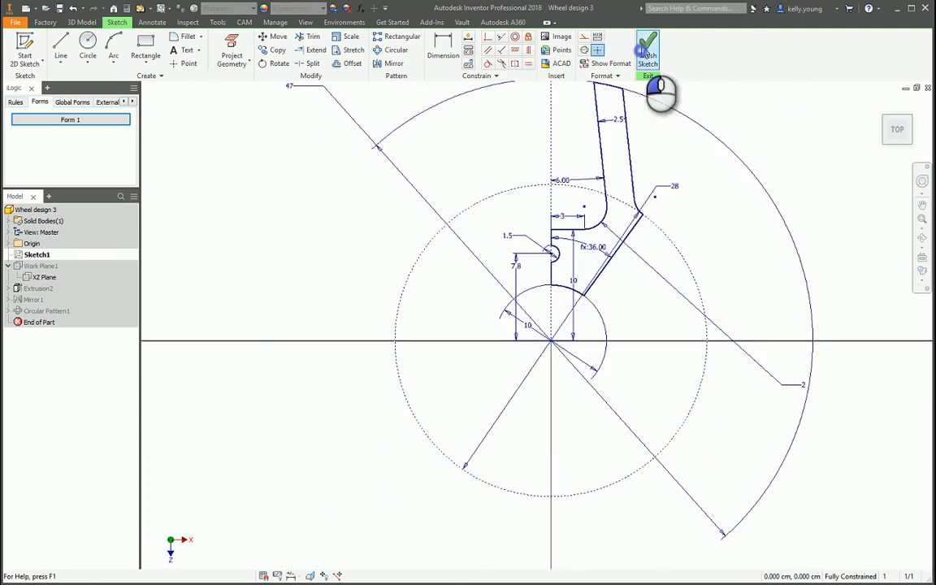
{"action": "left_click", "coordinate": [648, 51]}
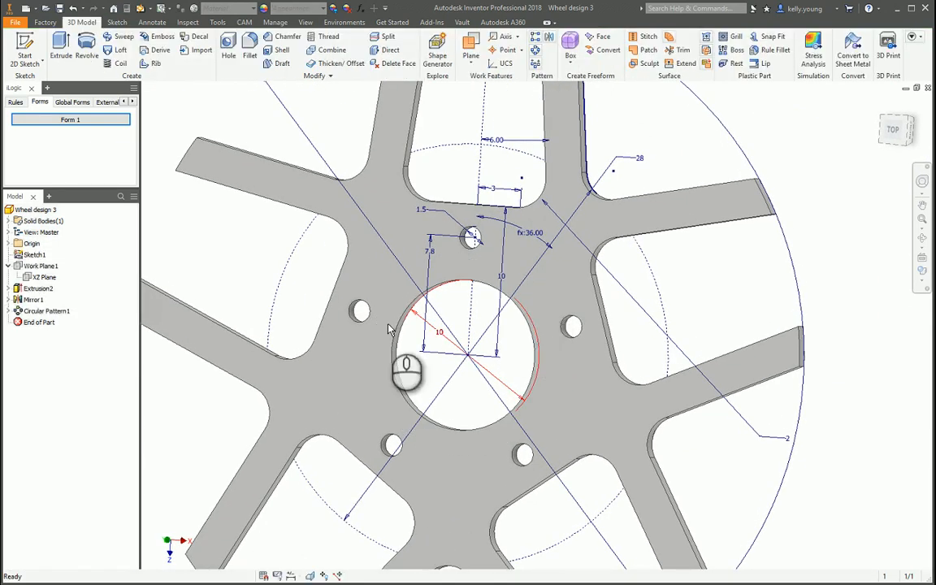
Review the model's parameter list and name the center hole diameter by entering CenterHole=10 cm as its dimension value
{"action": "left_click", "coordinate": [361, 9]}
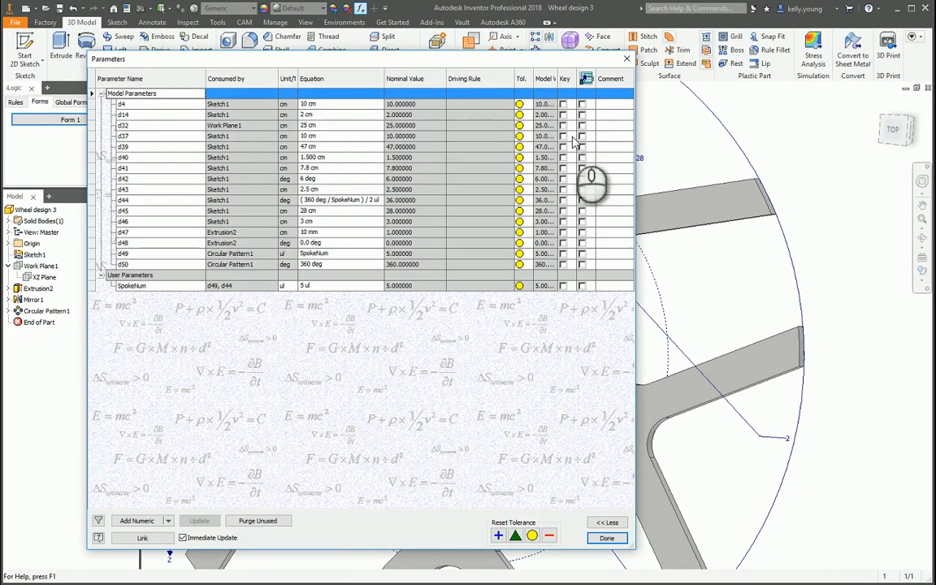
{"action": "left_click", "coordinate": [626, 58]}
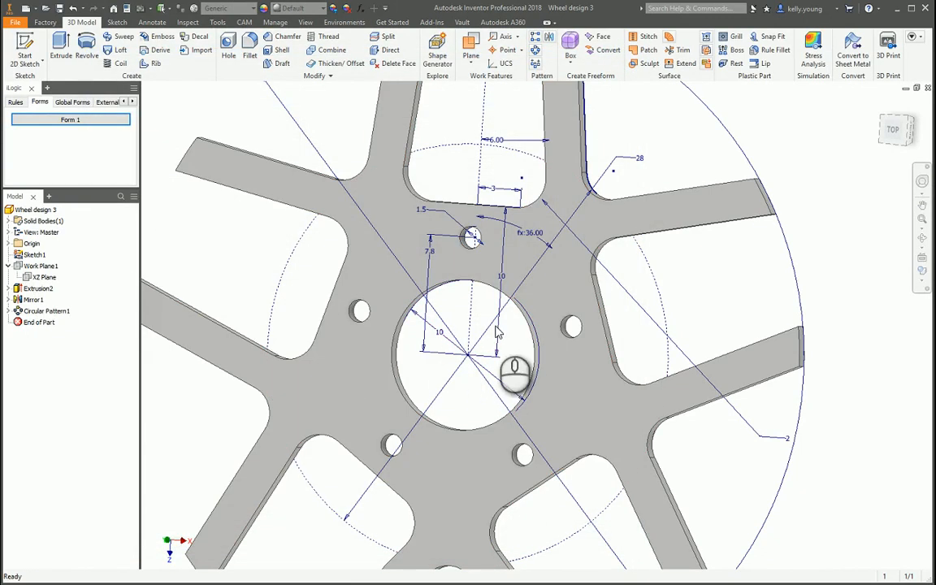
{"action": "double_click", "coordinate": [439, 330]}
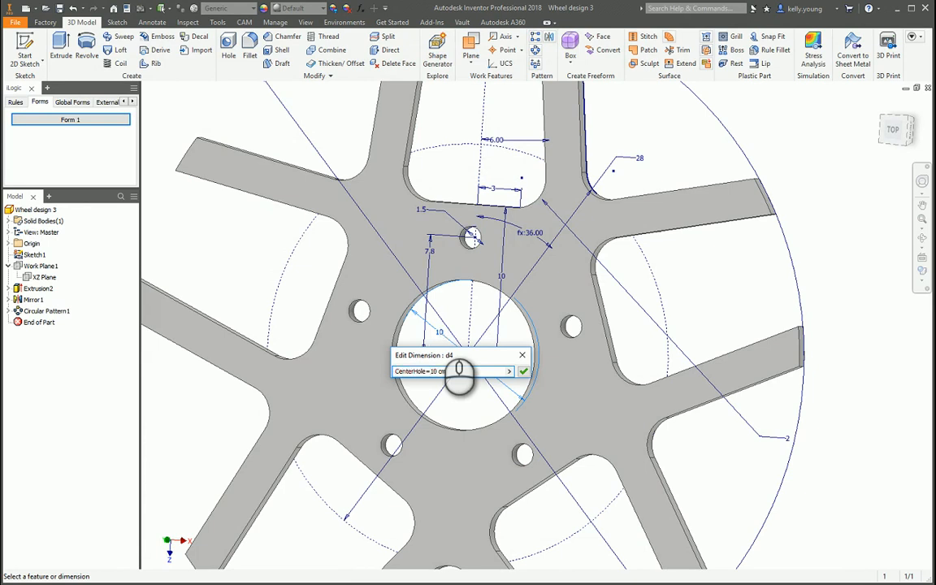
{"action": "key", "text": "Return"}
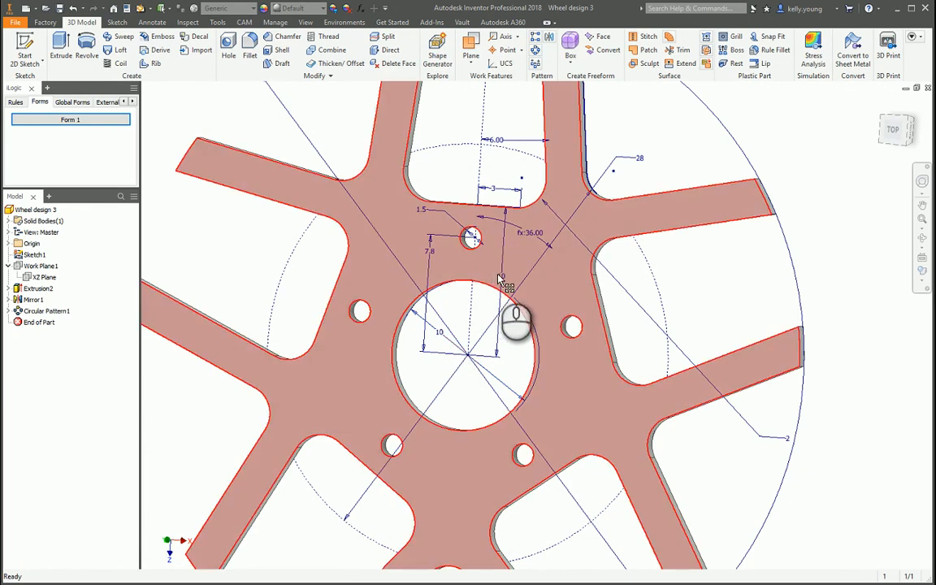
Name the center-to-pocket-edge distance FirstStep with 10 cm and the center-to-lug-hole distance LugDist with 7.8 cm
{"action": "double_click", "coordinate": [503, 279]}
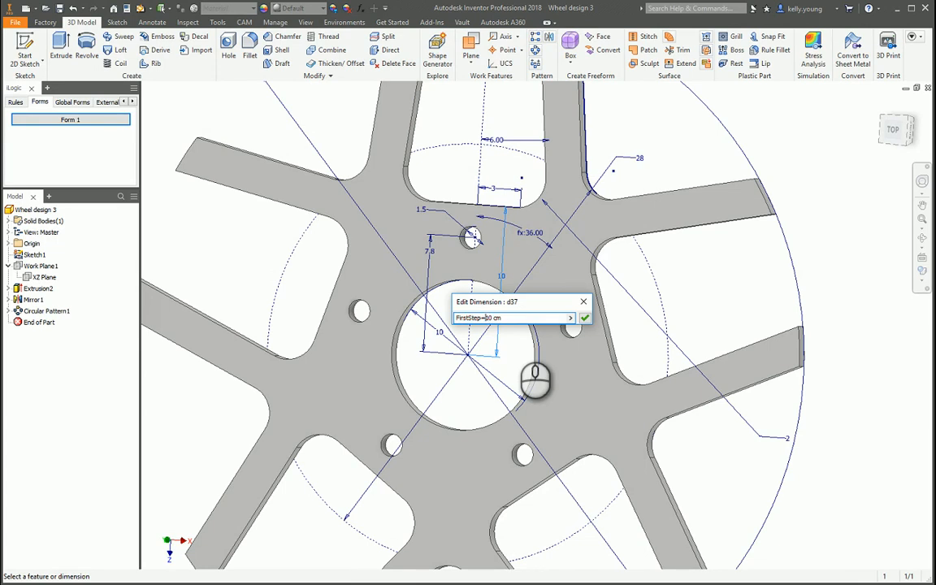
{"action": "key", "text": "Return"}
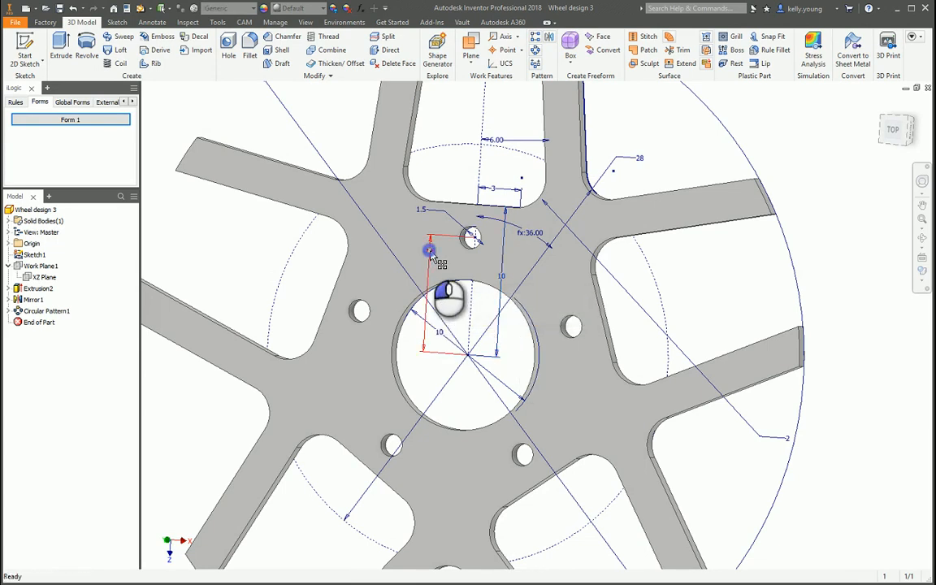
{"action": "double_click", "coordinate": [431, 255]}
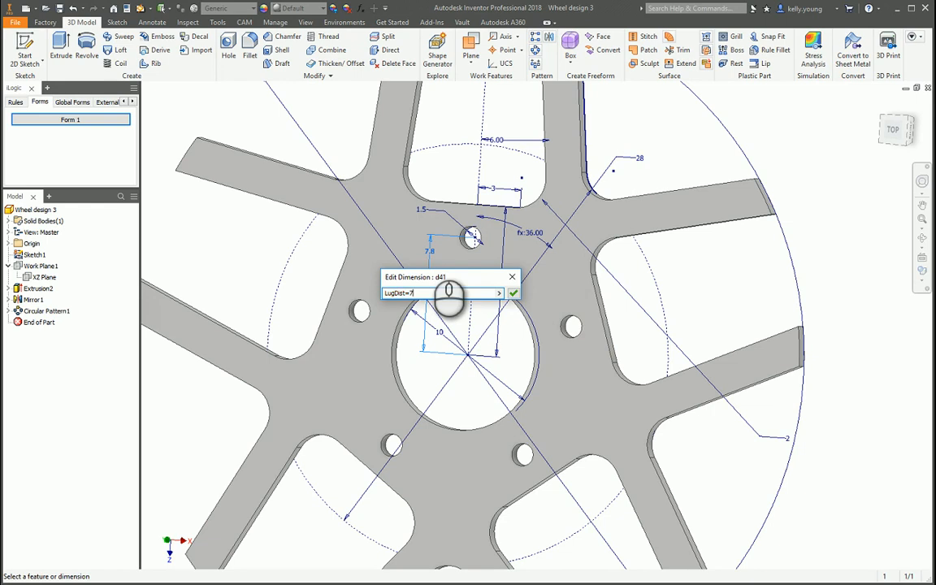
{"action": "key", "text": "Return"}
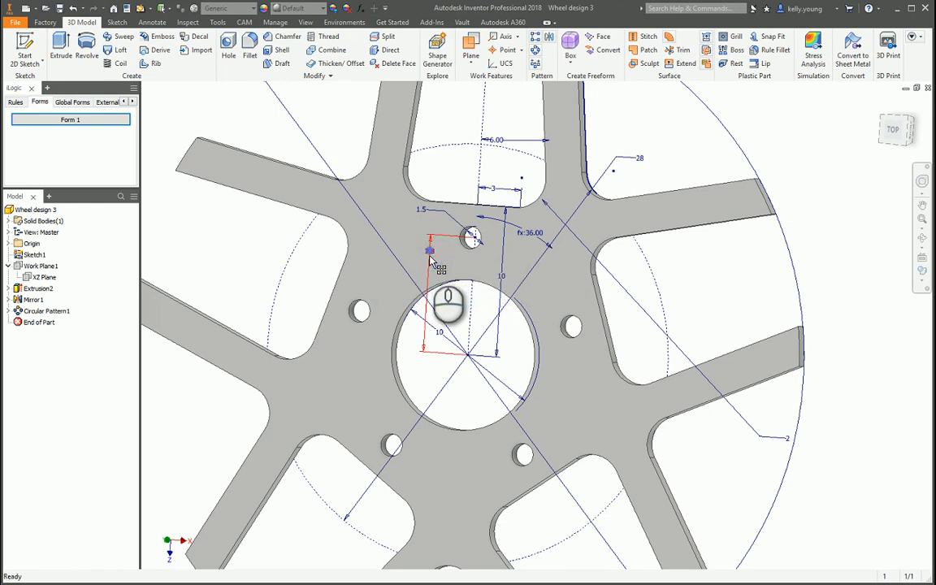
{"action": "left_click", "coordinate": [431, 250]}
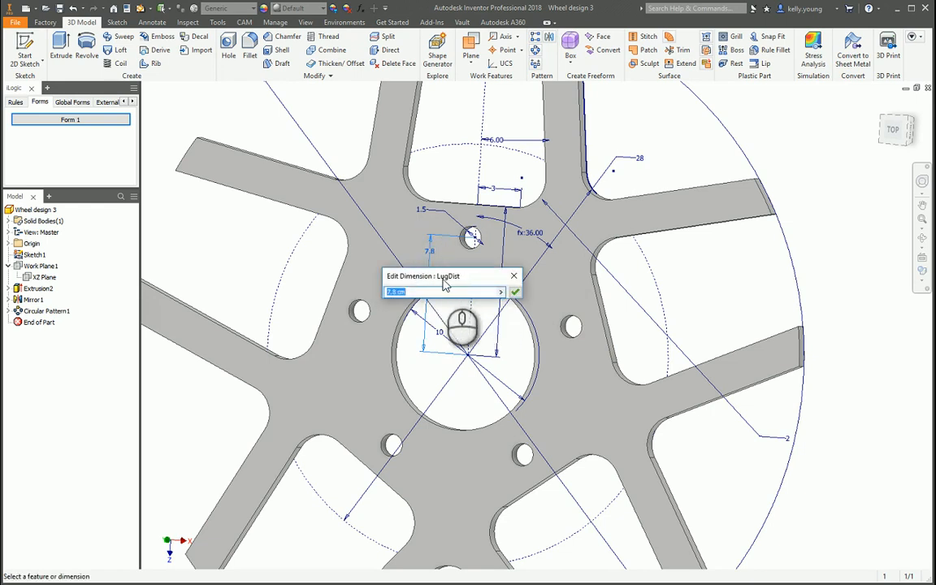
{"action": "left_click", "coordinate": [515, 277]}
Edit Form 1 to add the CenterHole, FirstStep and LugDist parameters below SpokeNum, and accept the form
{"action": "middle_click_drag", "start_coordinate": [552, 237], "coordinate": [491, 334]}
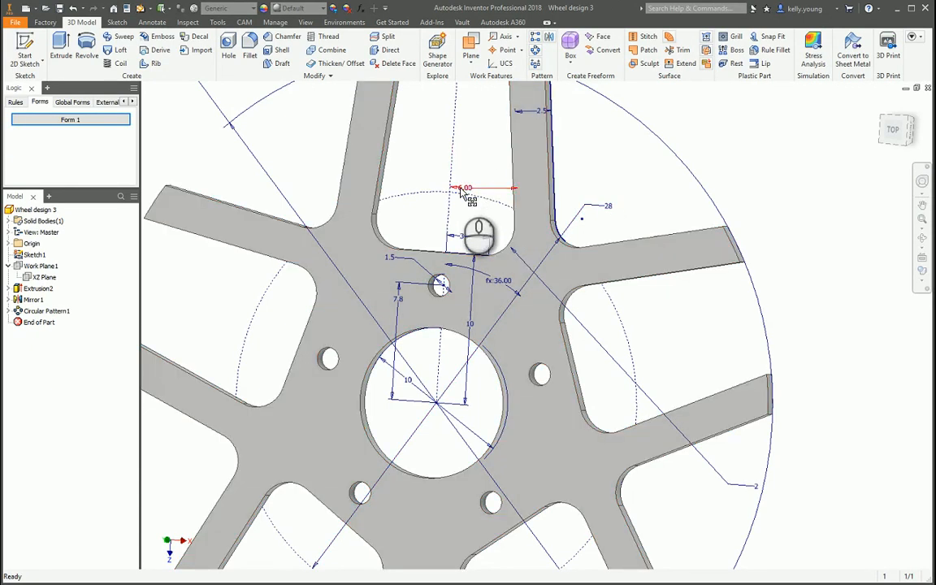
{"action": "middle_click_drag", "start_coordinate": [470, 190], "coordinate": [455, 281]}
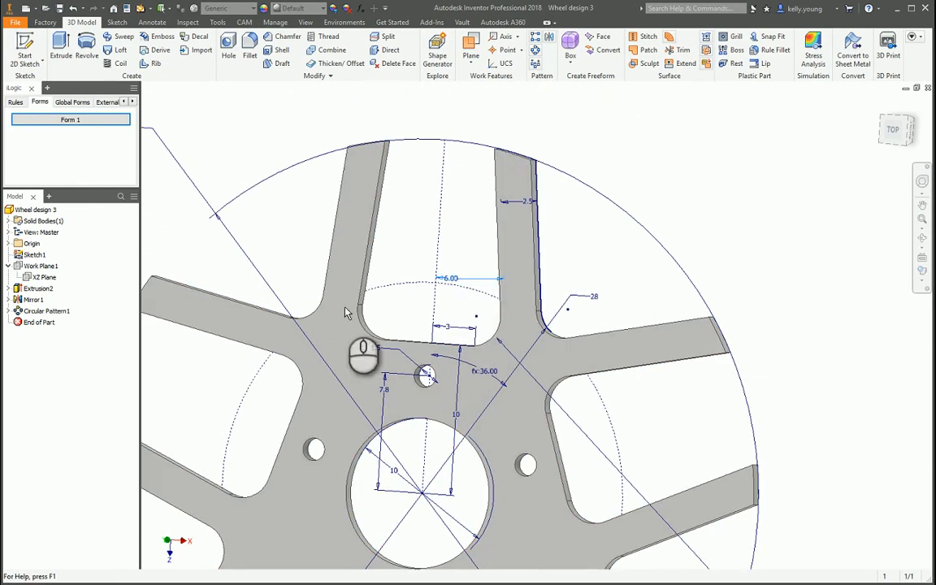
{"action": "left_click", "coordinate": [81, 120]}
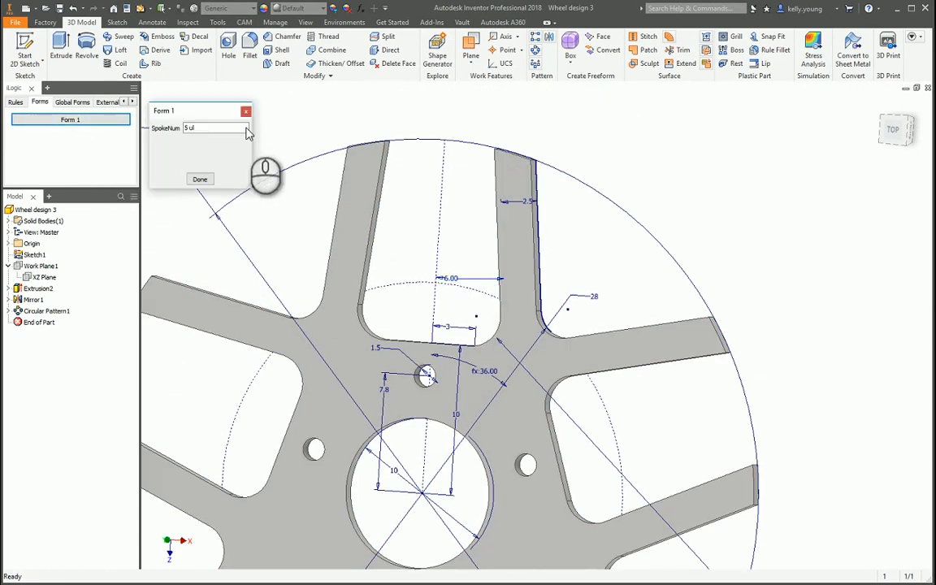
{"action": "right_click", "coordinate": [85, 120]}
{"action": "left_click", "coordinate": [106, 130]}
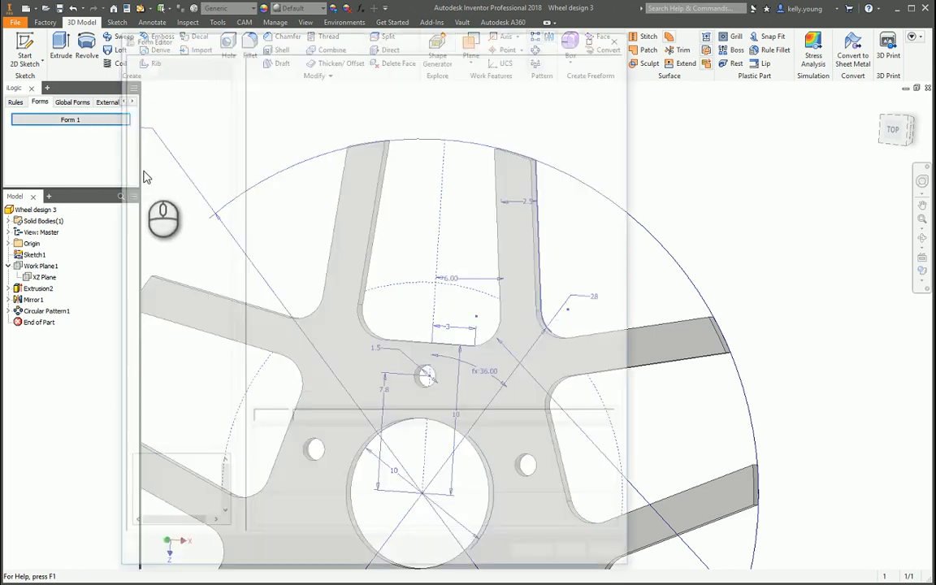
{"action": "left_click_drag", "start_coordinate": [165, 105], "coordinate": [325, 122]}
{"action": "left_click_drag", "start_coordinate": [161, 125], "coordinate": [301, 99]}
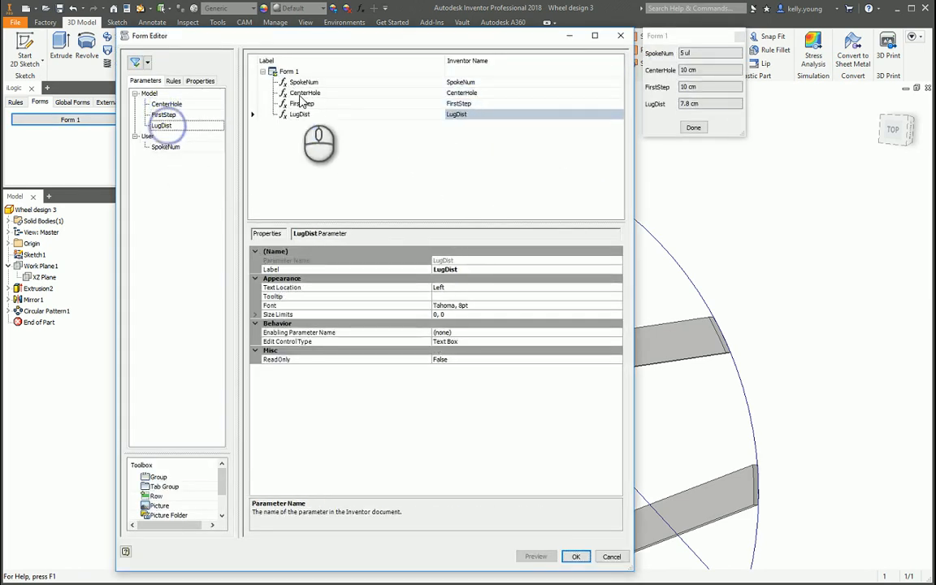
{"action": "left_click", "coordinate": [587, 558]}
Run Form 1 and set CenterHole to 9 cm
{"action": "left_click", "coordinate": [70, 119]}
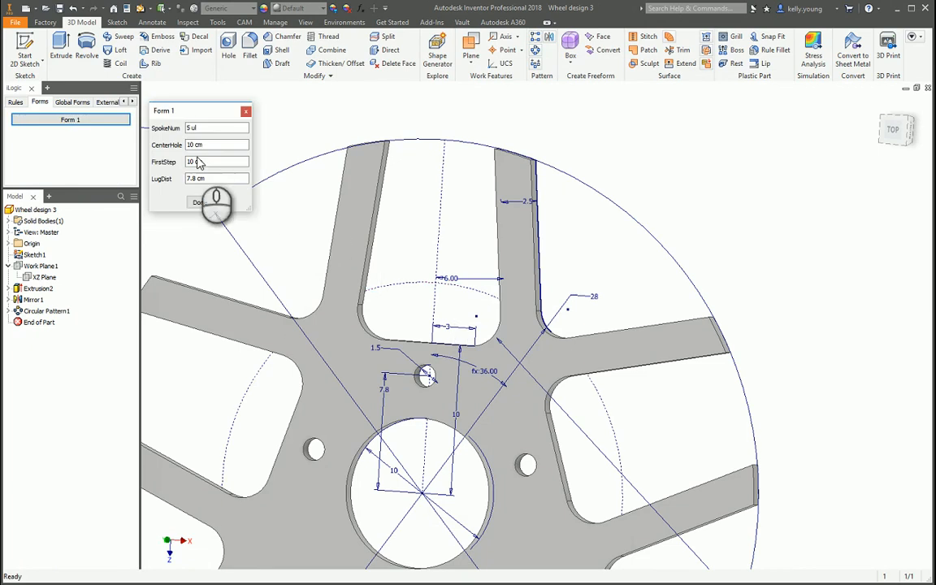
{"action": "left_click", "coordinate": [213, 146]}
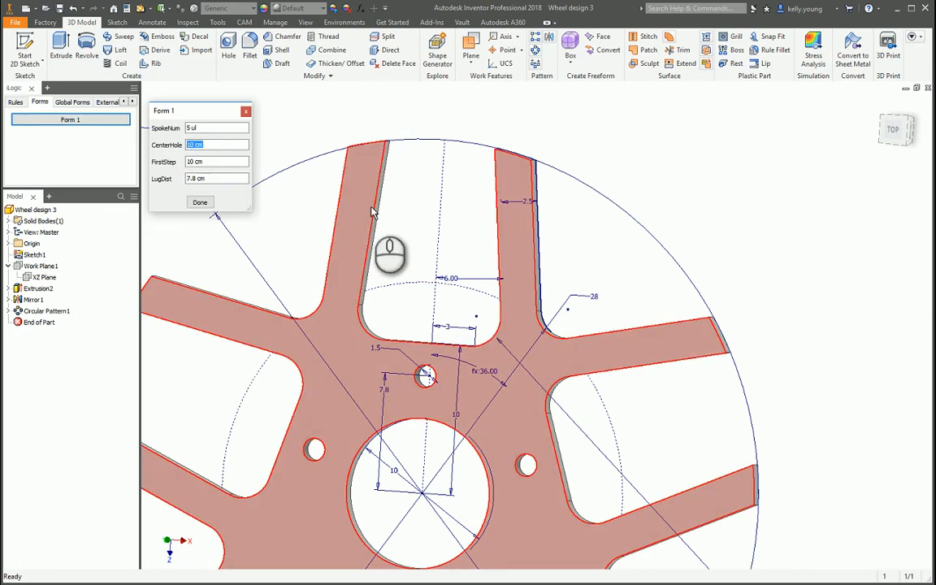
{"action": "key", "text": "Tab"}
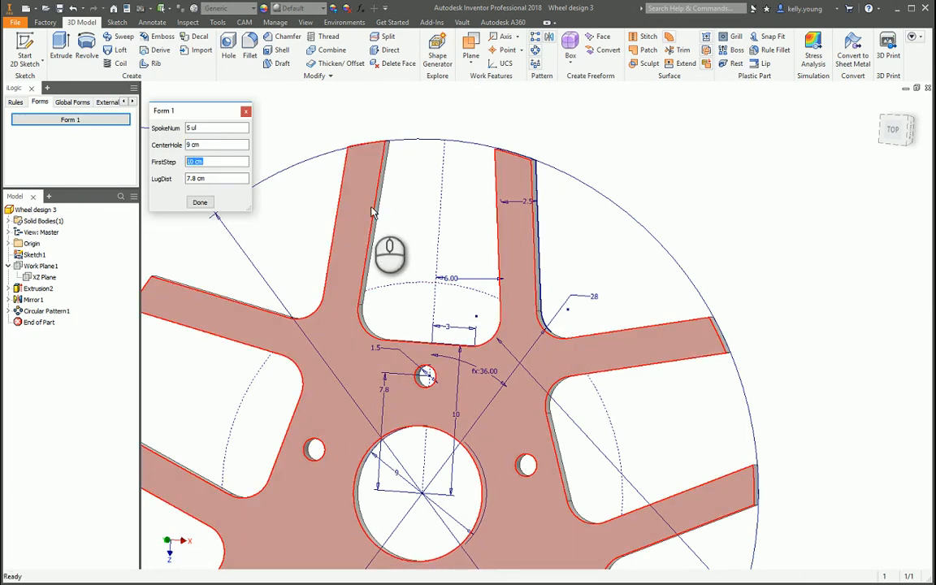
{"action": "left_click", "coordinate": [390, 229]}
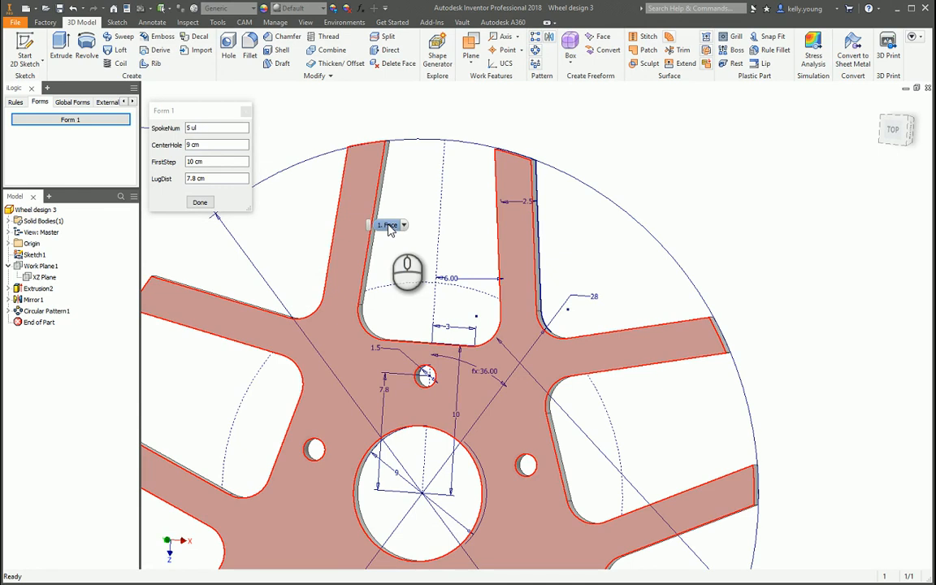
Set FirstStep to 15 cm in Form 1 to move the pocket's inner edge outward
{"action": "left_click", "coordinate": [209, 162]}
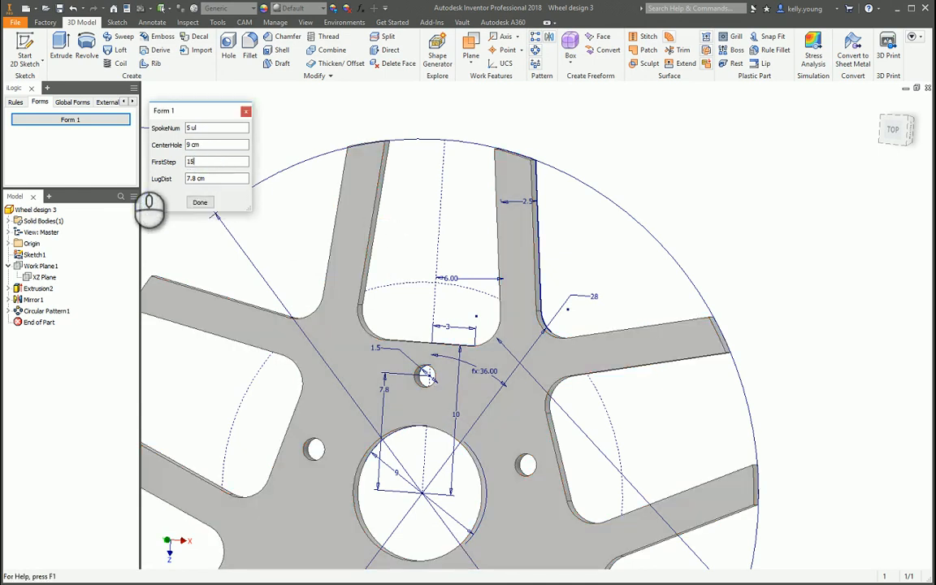
{"action": "type", "text": "15"}
{"action": "middle_click_drag", "start_coordinate": [460, 390], "coordinate": [494, 282]}
{"action": "scroll", "coordinate": [494, 282], "scroll_direction": "up", "scroll_amount": 5}
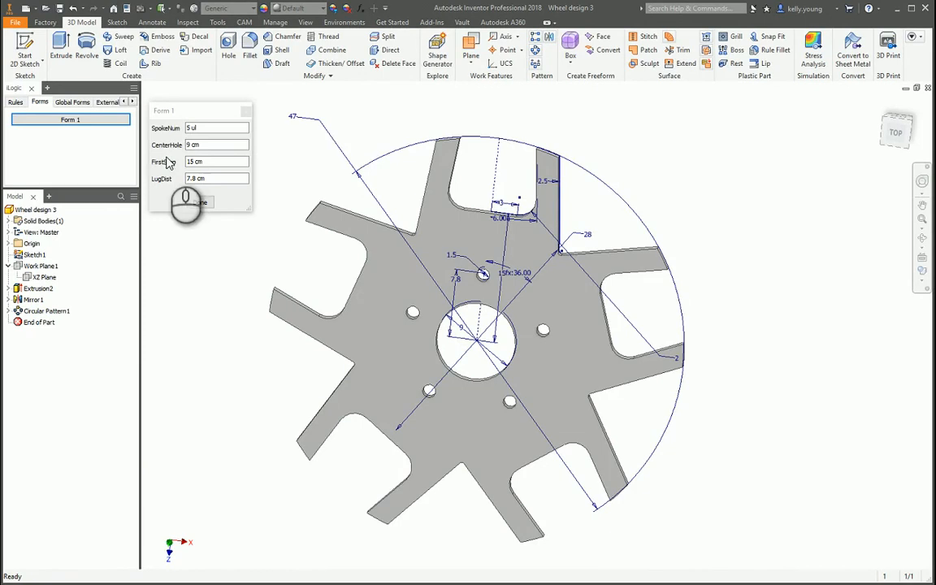
Test the wheel with SpokeNum set to 6 in Form 1, and set SpokeNum back to 5
{"action": "left_click", "coordinate": [203, 128]}
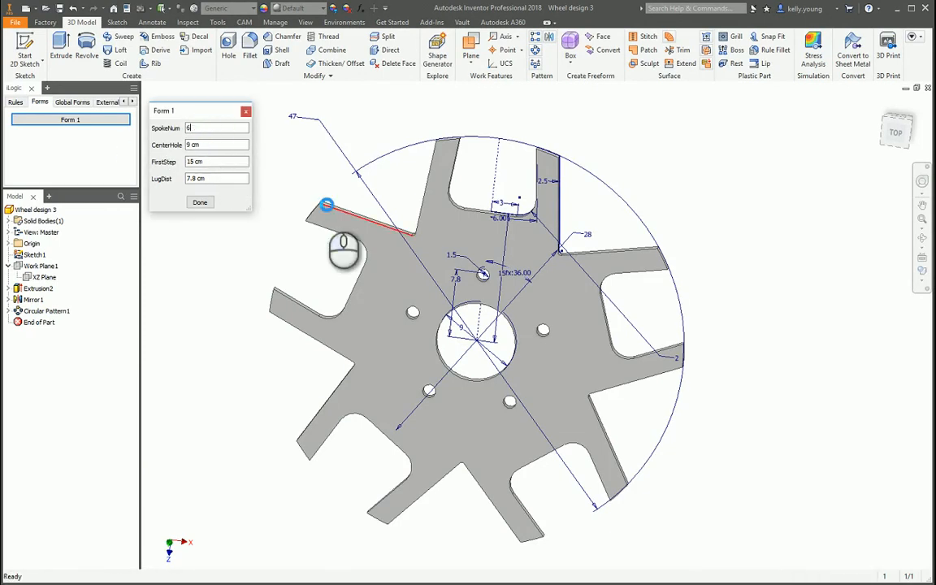
{"action": "middle_click_drag", "start_coordinate": [521, 346], "coordinate": [499, 360], "text": "shift"}
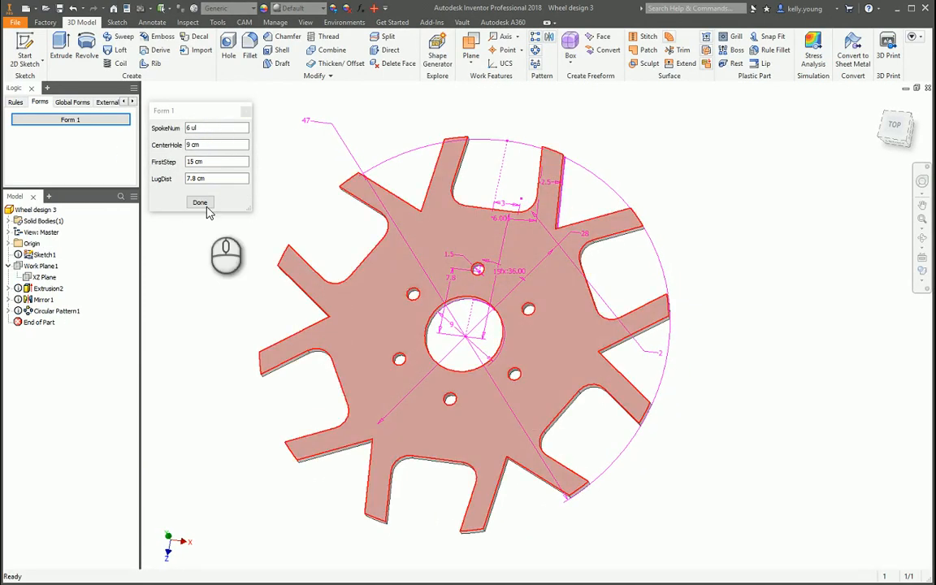
{"action": "left_click", "coordinate": [203, 127]}
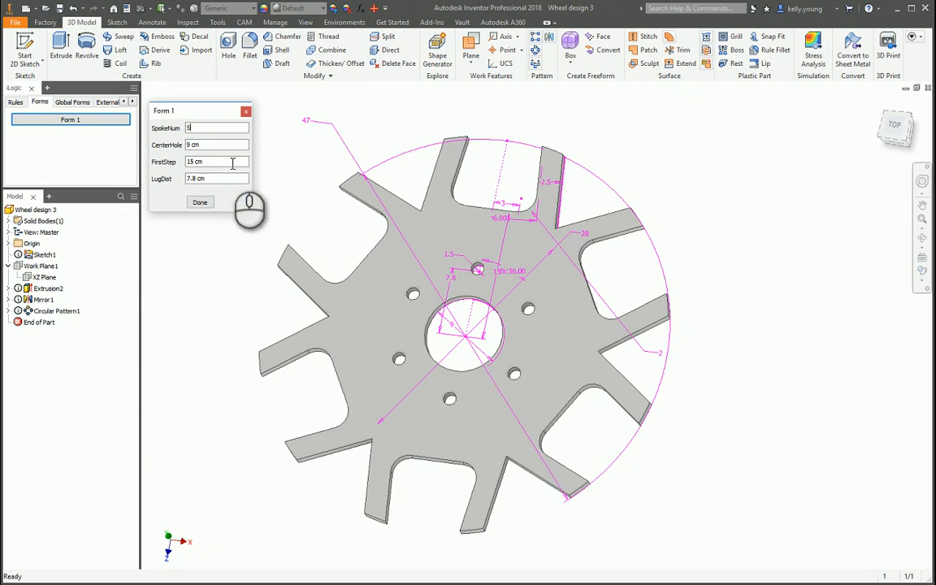
{"action": "type", "text": "5"}
{"action": "key", "text": "Return"}
{"action": "middle_click_drag", "start_coordinate": [516, 328], "coordinate": [530, 345], "text": "shift"}
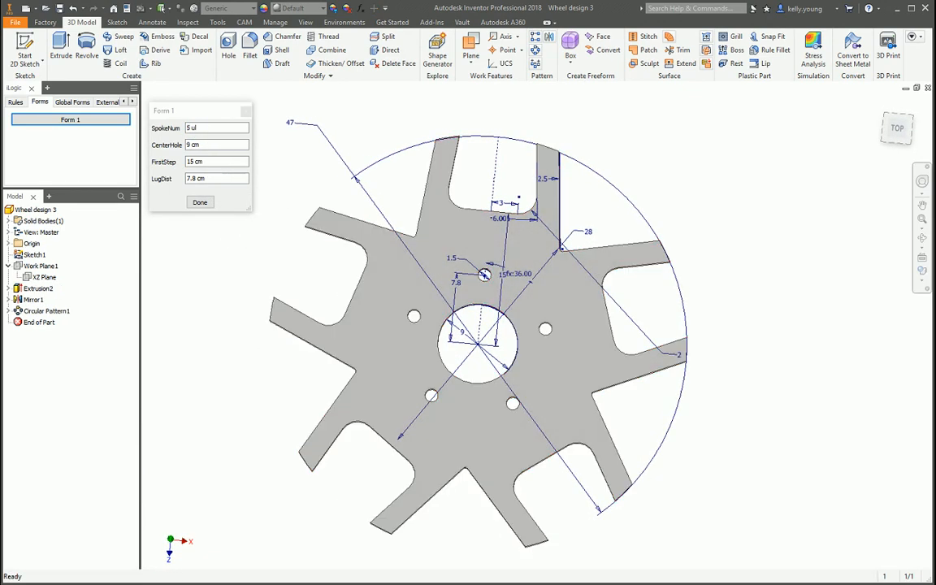